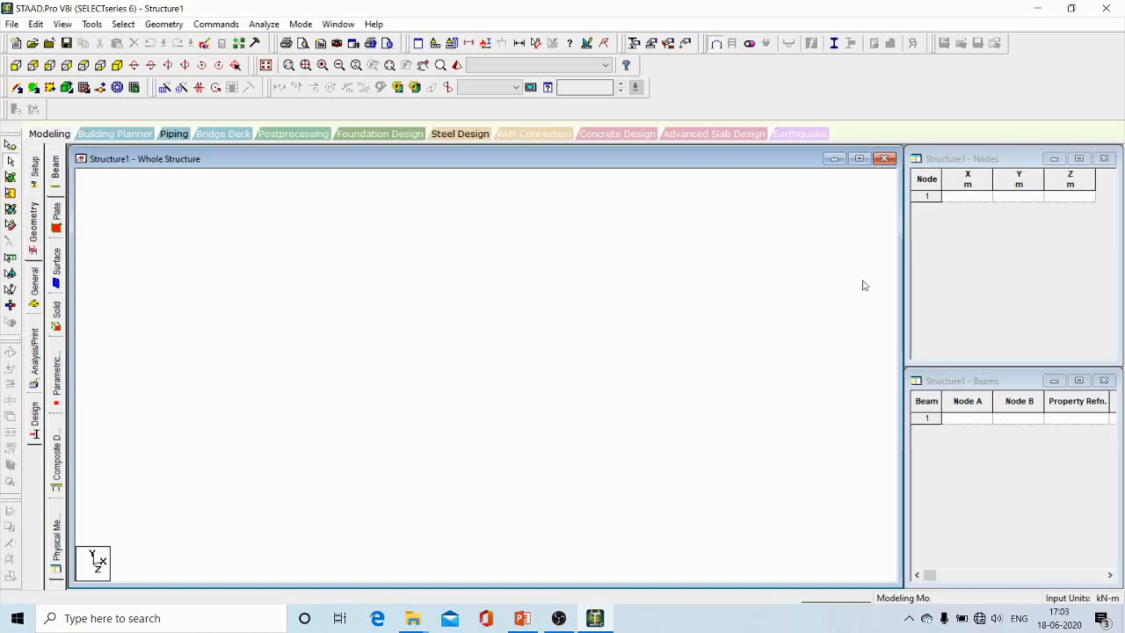
# Enter nodes 1 to 3 at coordinates (0, 0, 0), (0.25, 0, 0) and (0, 0.25, 0) m
pyautogui.click(964, 196)
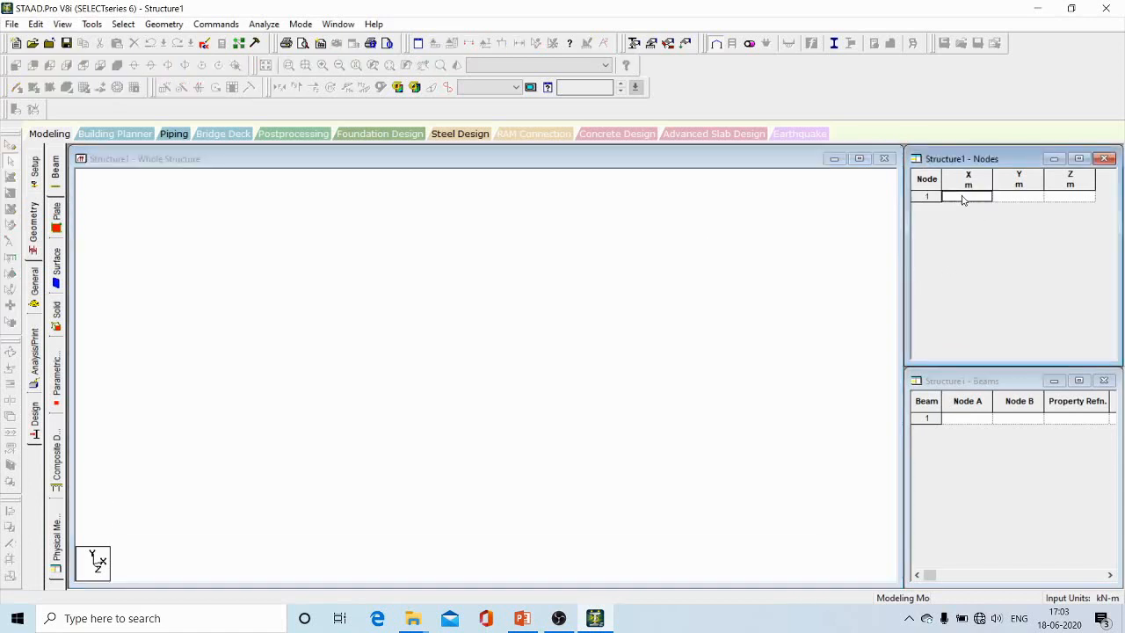
pyautogui.write('0')
pyautogui.press('Return')
pyautogui.write('0')
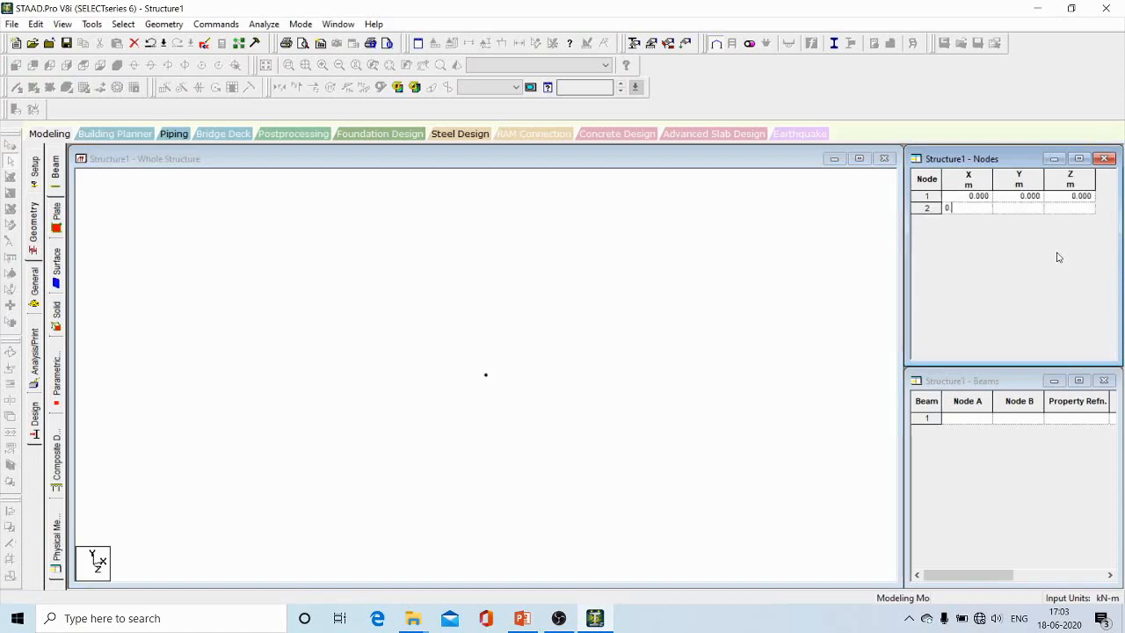
pyautogui.write('.25')
pyautogui.press('Return')
pyautogui.press('Tab')
pyautogui.write('0')
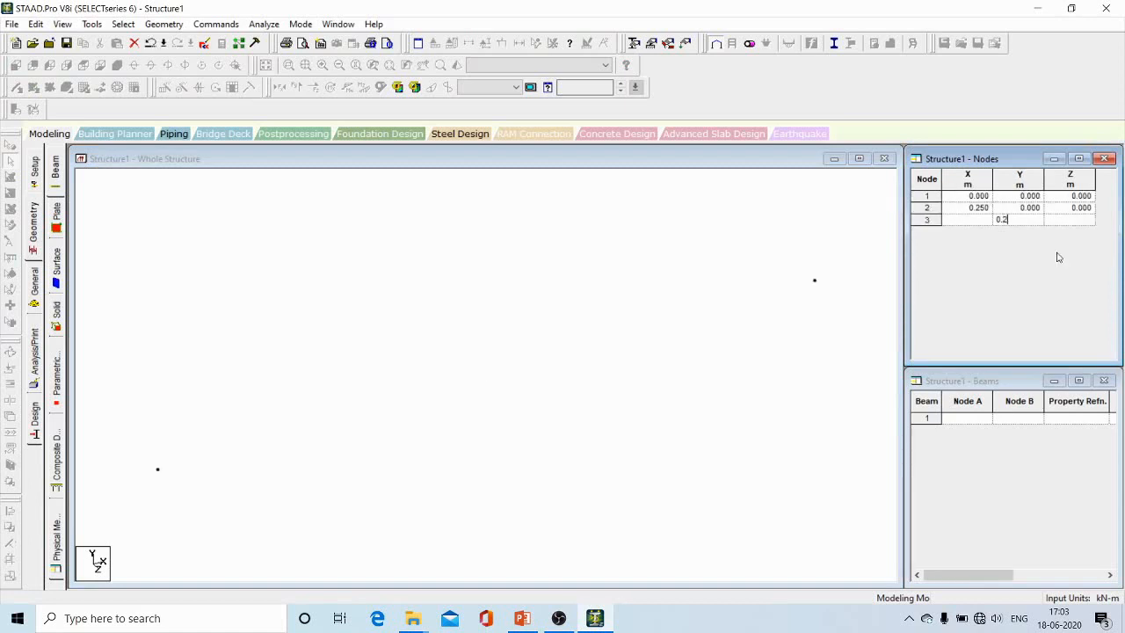
pyautogui.write('.25')
pyautogui.press('Return')
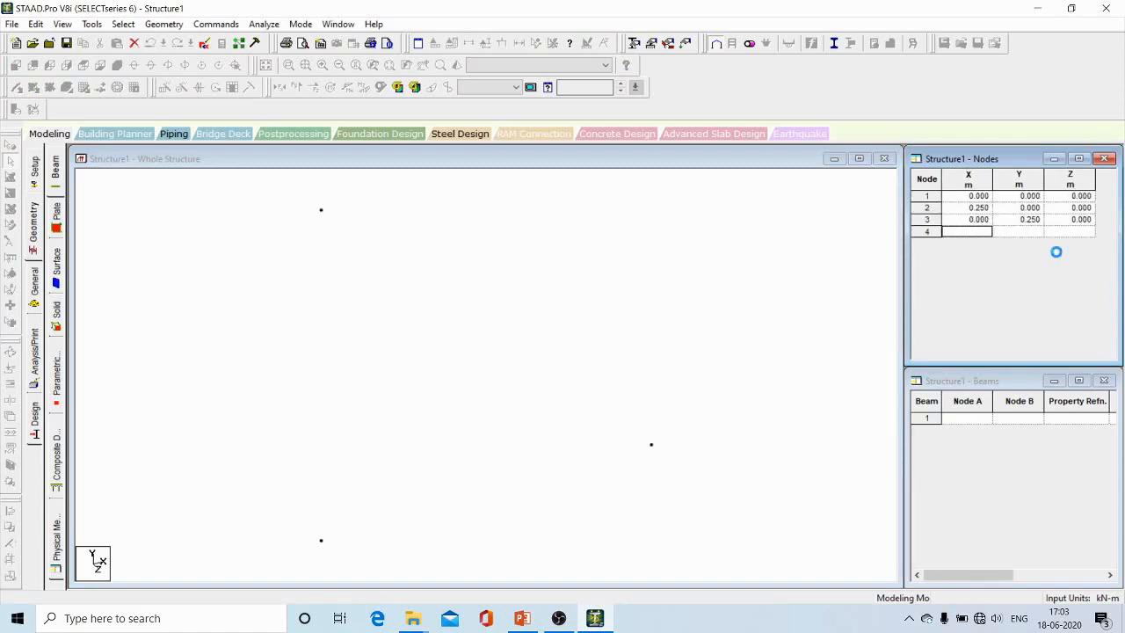
# Add node 4 at (0.25, 0.25, 0) m and node 5 at (0, 0, 0.25) m to the node table
pyautogui.write('0.25')
pyautogui.press('Tab')
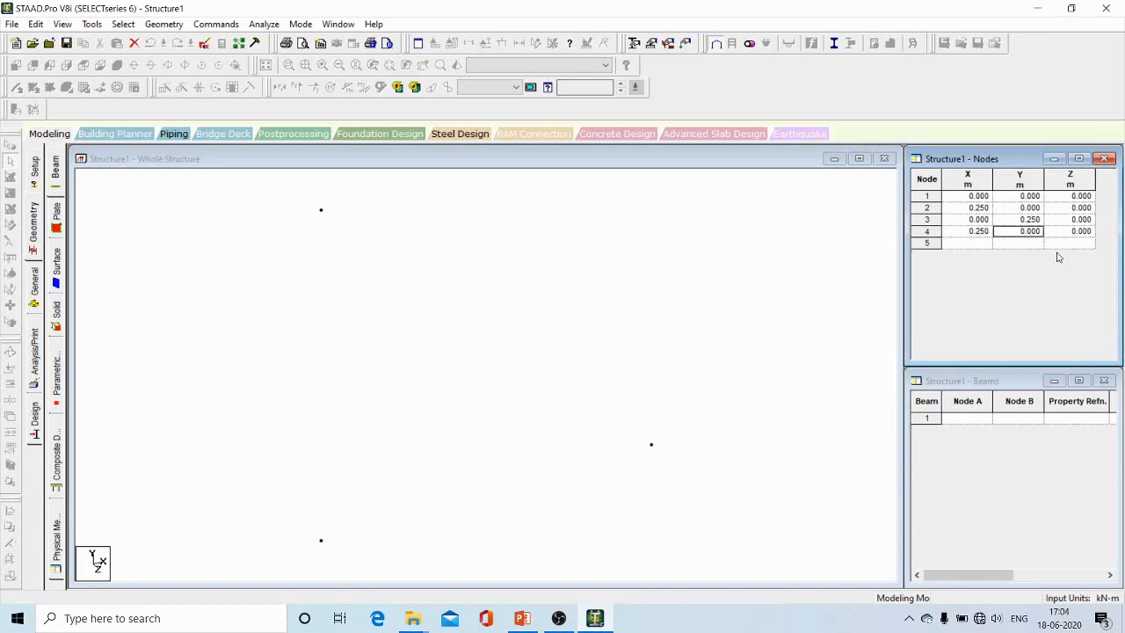
pyautogui.write('0.25')
pyautogui.press('Return')
pyautogui.press('Tab')
pyautogui.write('0.25')
pyautogui.press('Return')
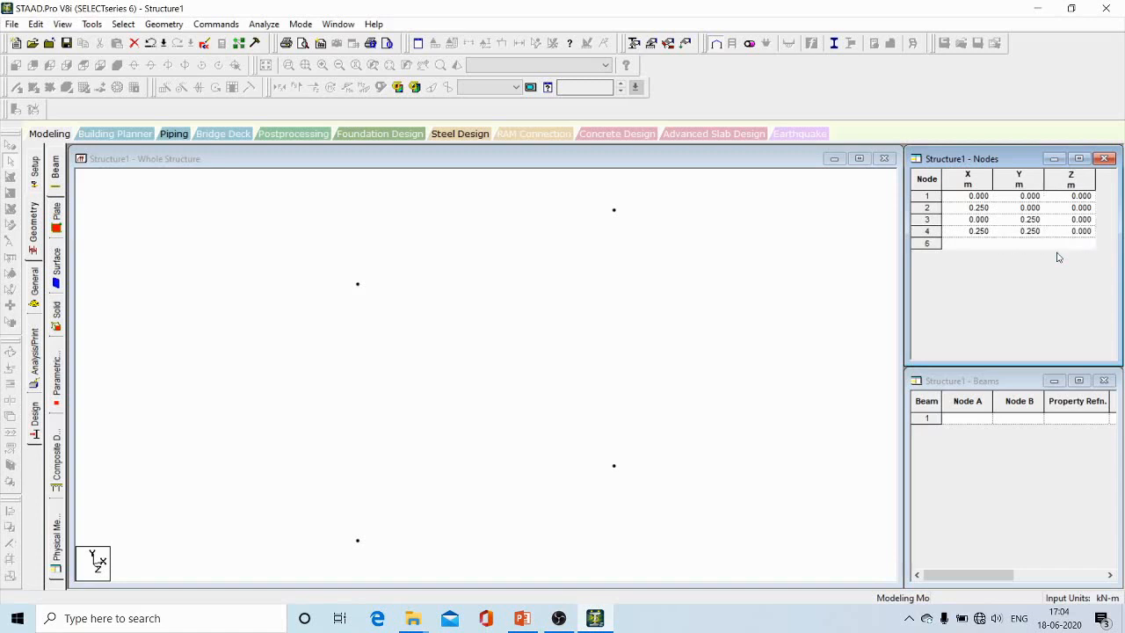
# Add node 6 at (0.25, 0, 0.25) m and node 7 at (0, 0.25, 0.25) m to the node table
pyautogui.hotkey('shift', 'Tab')
pyautogui.hotkey('shift', 'Tab')
pyautogui.write('0.25')
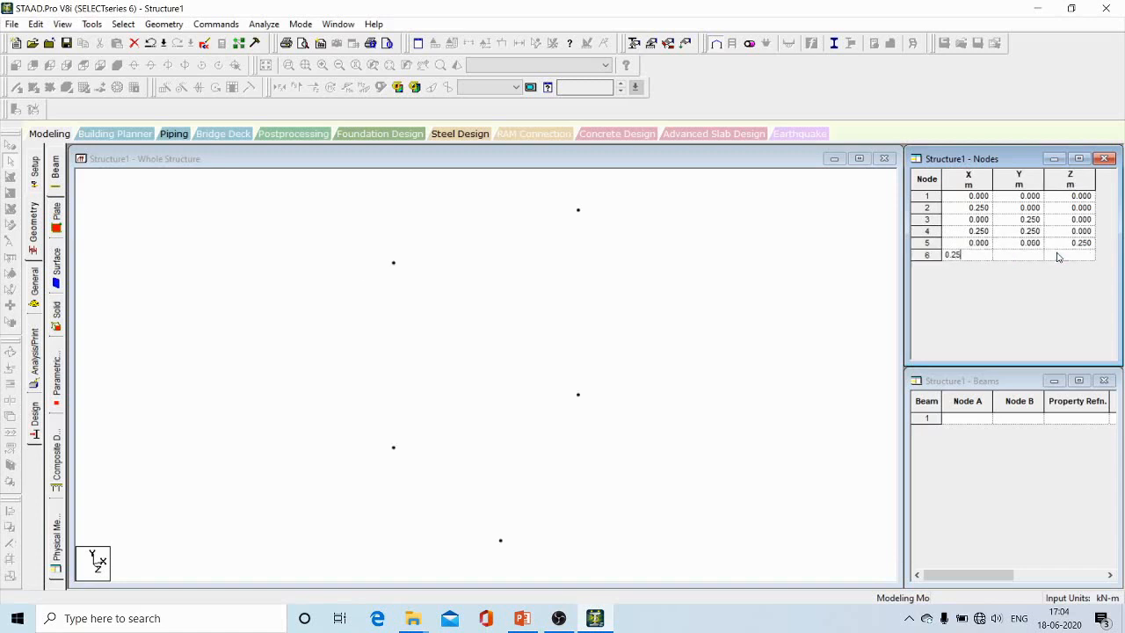
pyautogui.press('Tab')
pyautogui.press('Tab')
pyautogui.write('0')
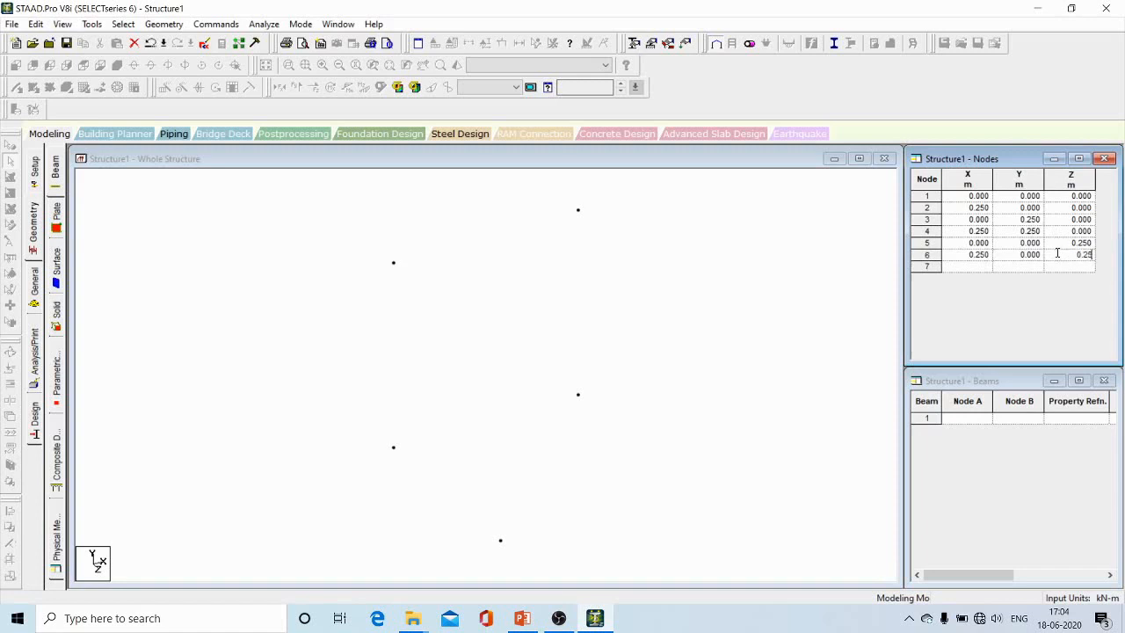
pyautogui.write('.25')
pyautogui.press('Return')
pyautogui.hotkey('shift', 'Tab')
pyautogui.write('0.')
pyautogui.press('Tab')
pyautogui.write('0.25')
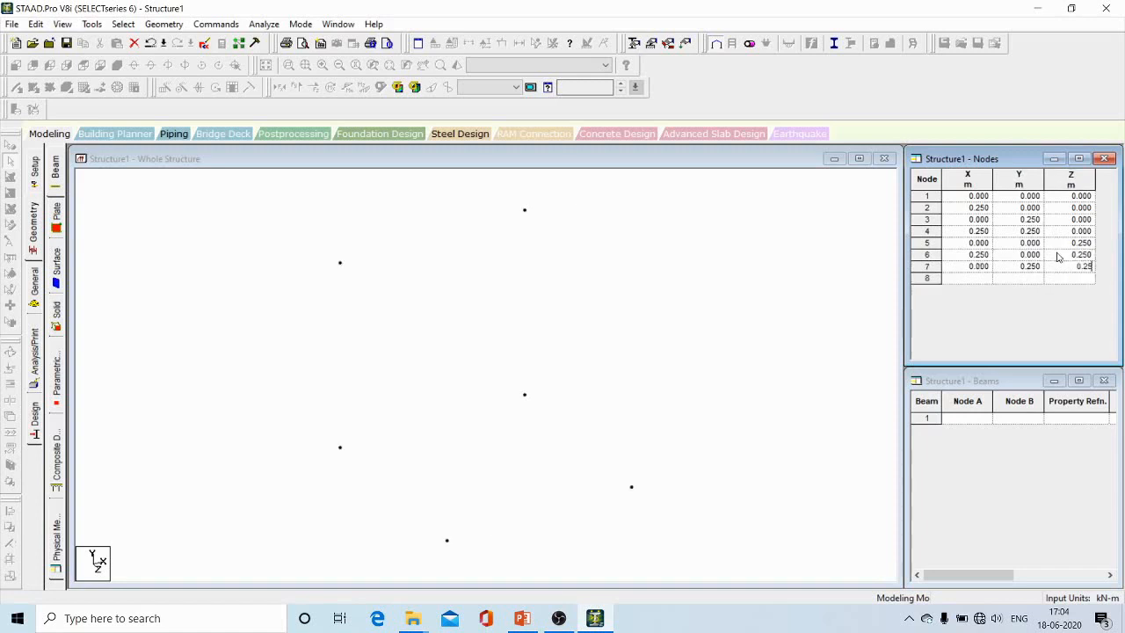
pyautogui.press('Return')
# Add node 8 at coordinates (0.25, 0.25, 0.25) m to complete the cube's corners
pyautogui.hotkey('shift', 'Tab')
pyautogui.hotkey('shift', 'Tab')
pyautogui.write('0.25')
pyautogui.press('Tab')
pyautogui.write('0.25')
pyautogui.press('Tab')
pyautogui.write('0')
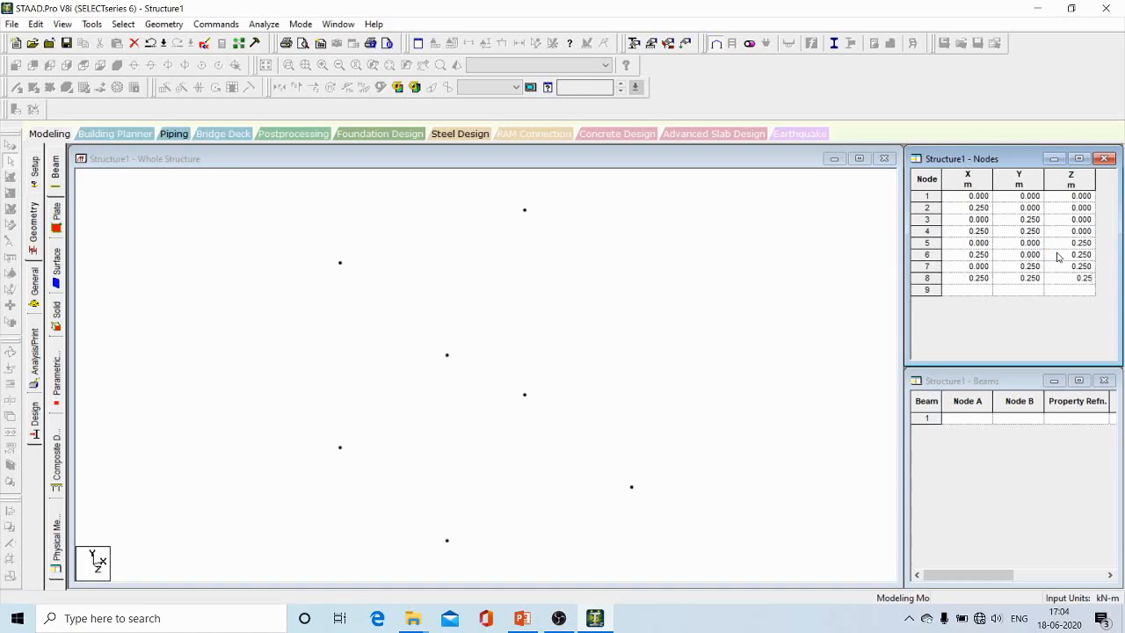
pyautogui.press('Return')
# Create an eight-node solid by connecting nodes 1, 3, 4, 2 on the back face to nodes 5, 7, 8, 6 on the front face
pyautogui.click(785, 276)
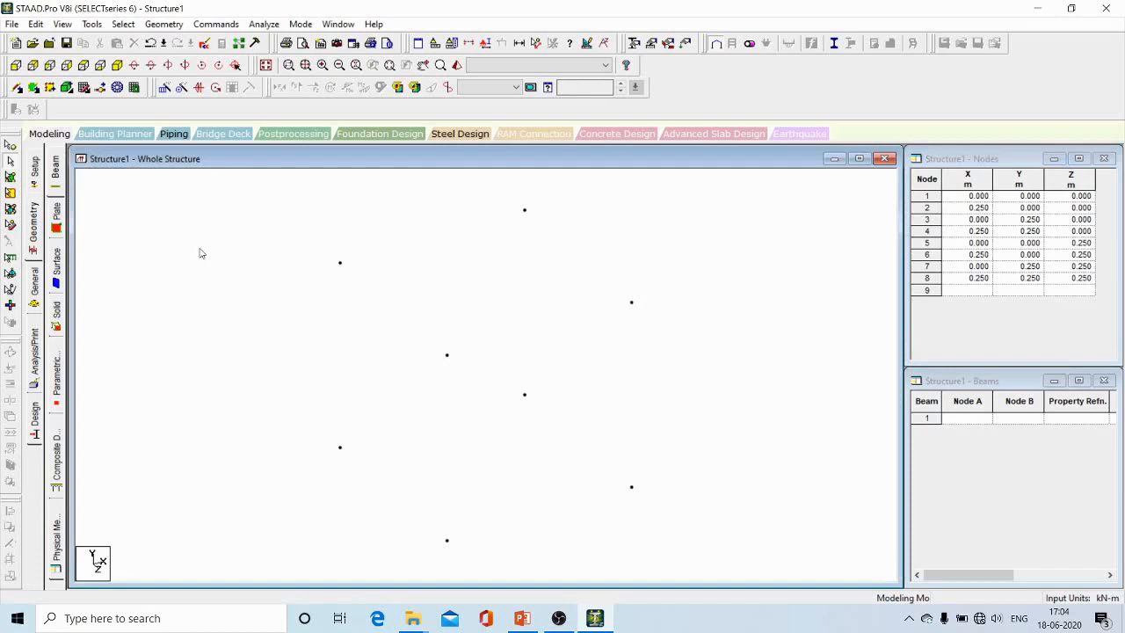
pyautogui.click(67, 89)
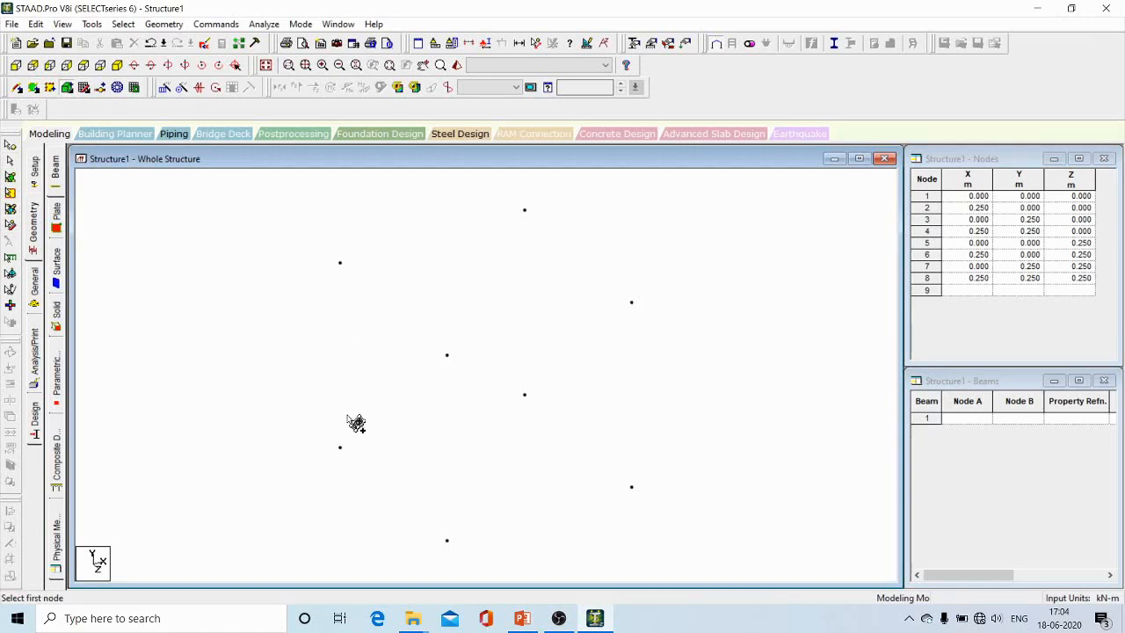
pyautogui.click(341, 447)
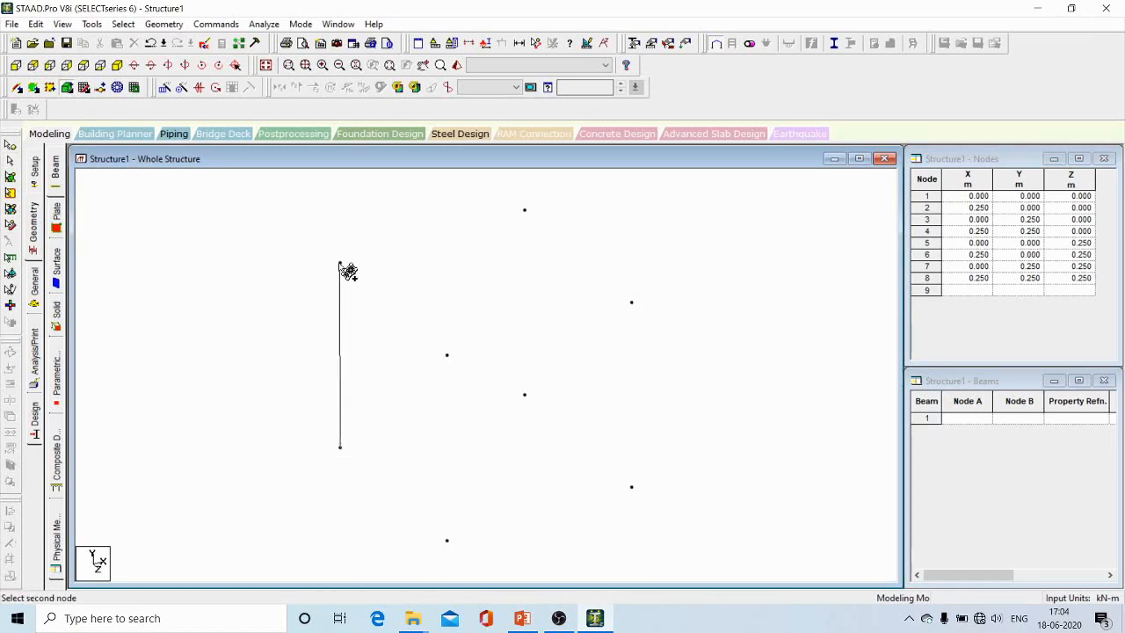
pyautogui.click(340, 262)
pyautogui.click(525, 212)
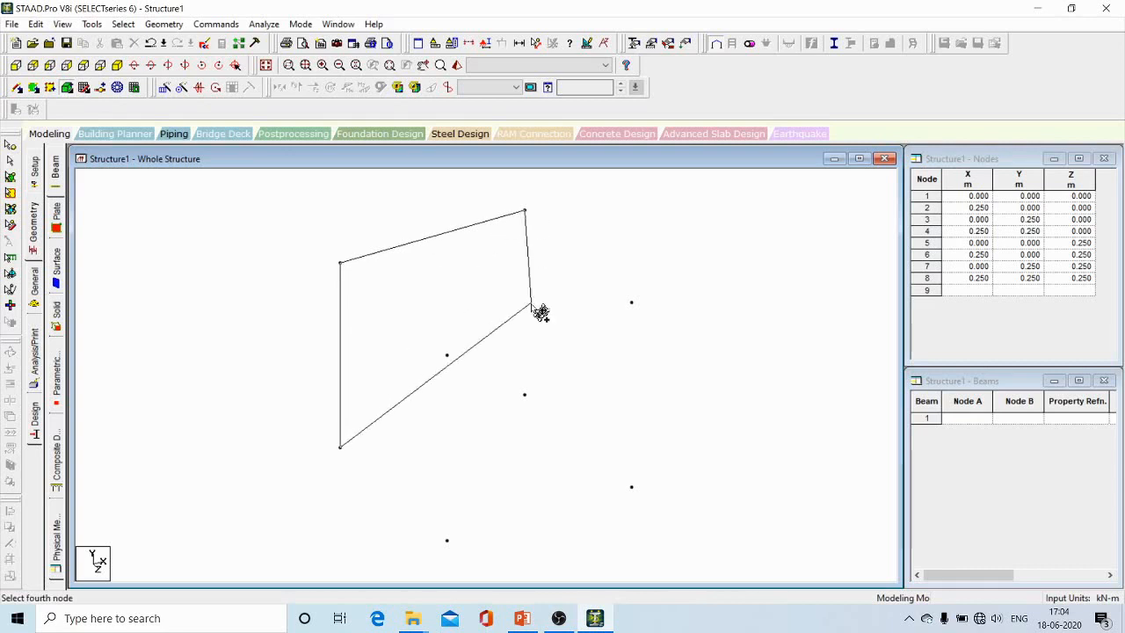
pyautogui.click(525, 394)
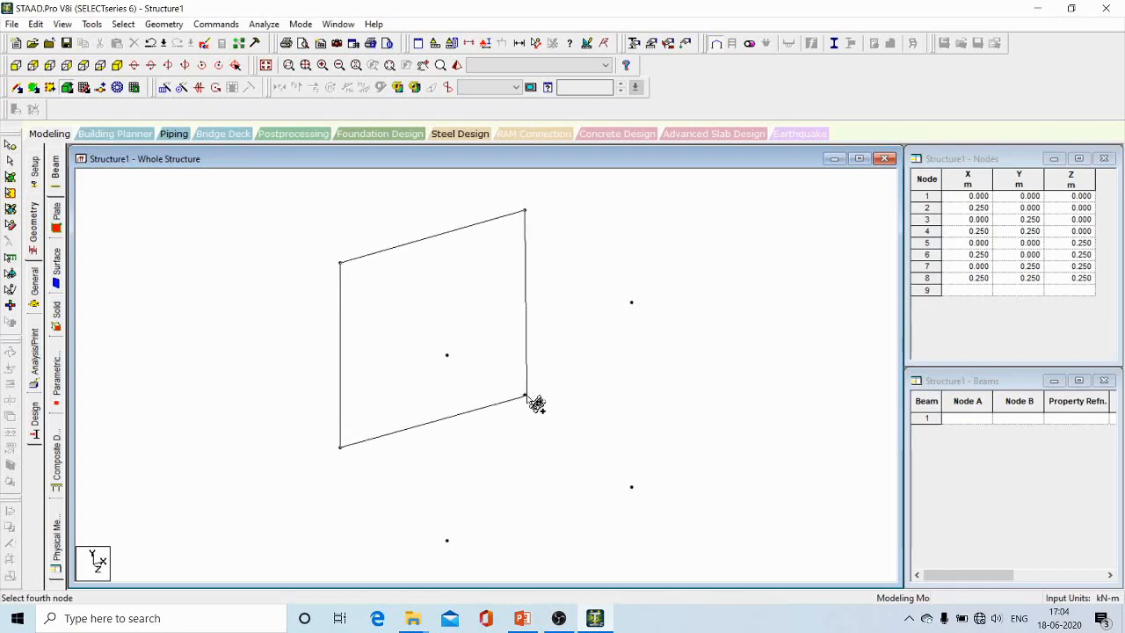
pyautogui.click(447, 539)
pyautogui.click(448, 355)
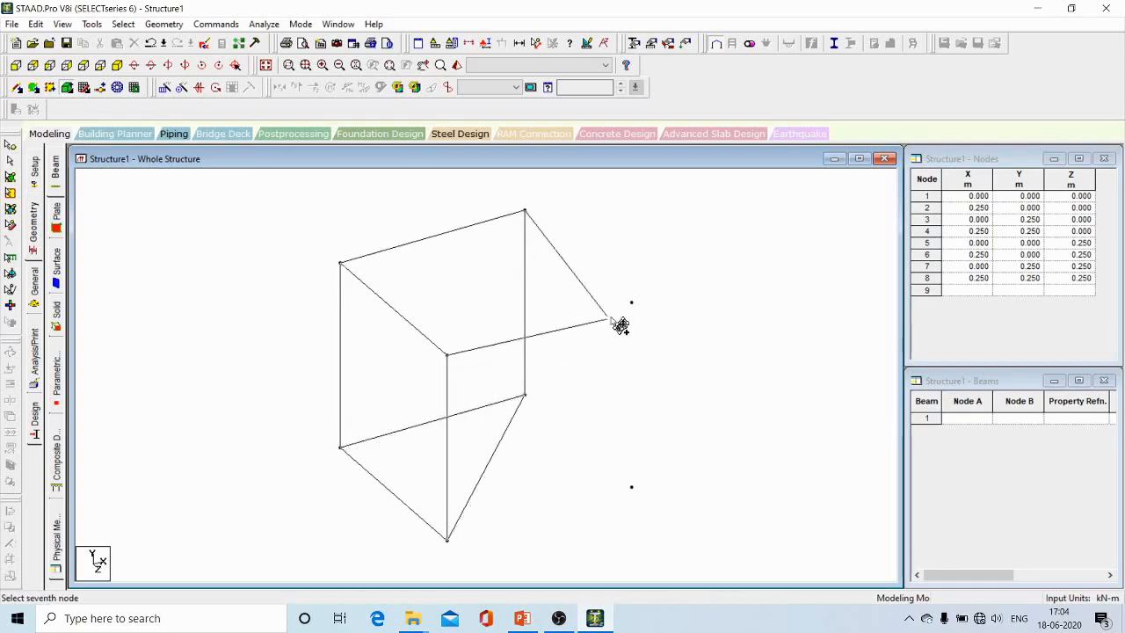
pyautogui.click(632, 303)
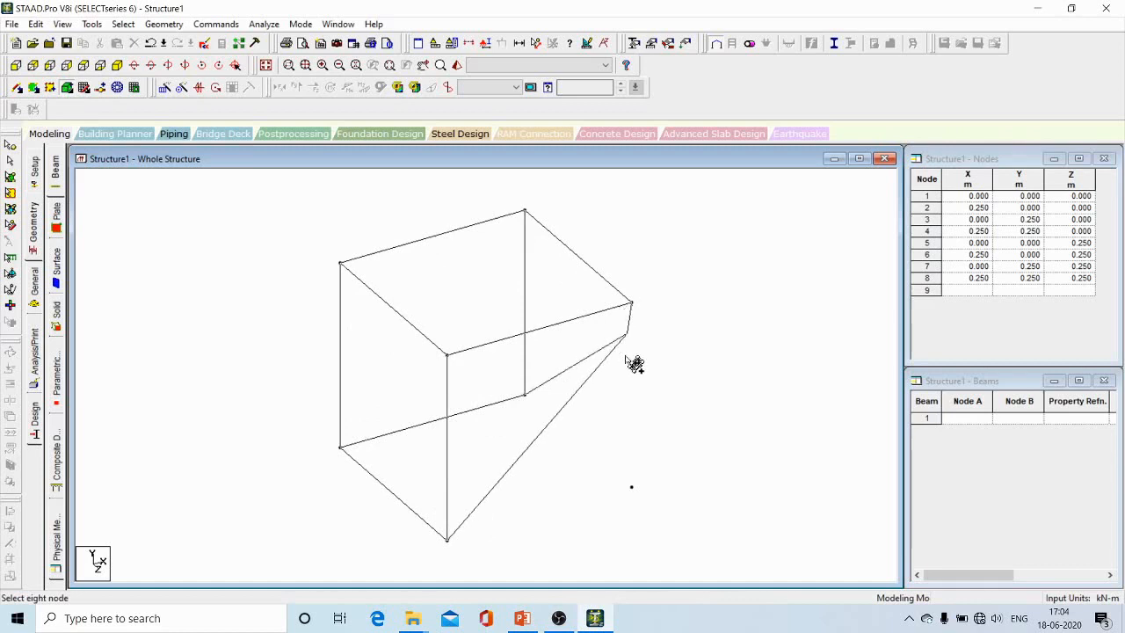
pyautogui.click(629, 484)
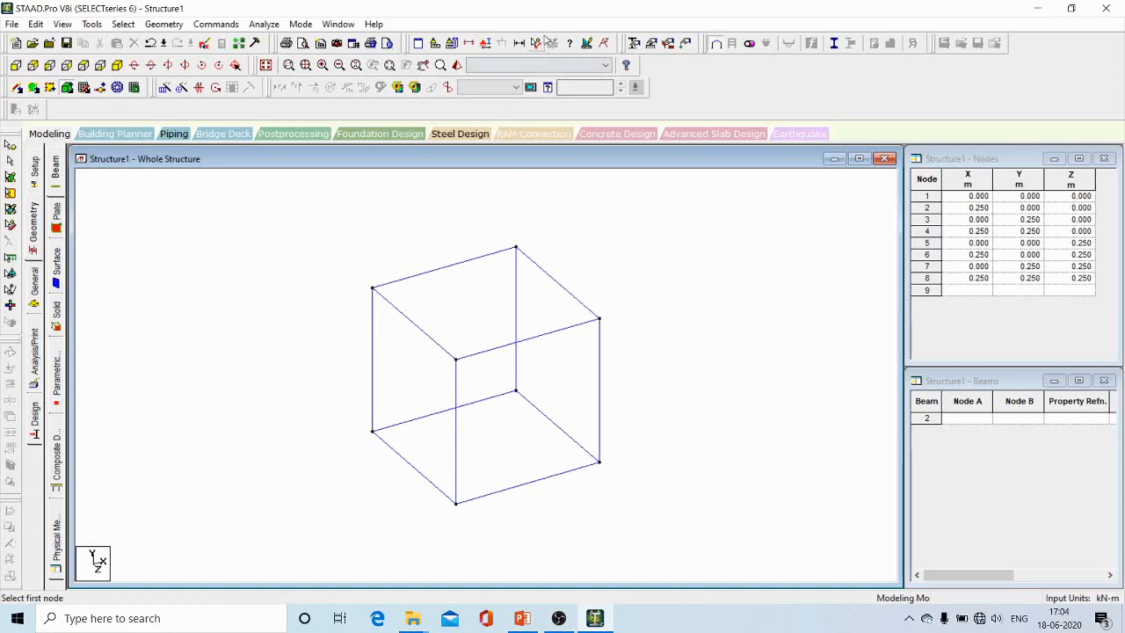
# Measure the node-to-node distances along the upper, vertical and lower edges of the cube's front face, and clear the dimensions
pyautogui.click(538, 42)
pyautogui.click(457, 360)
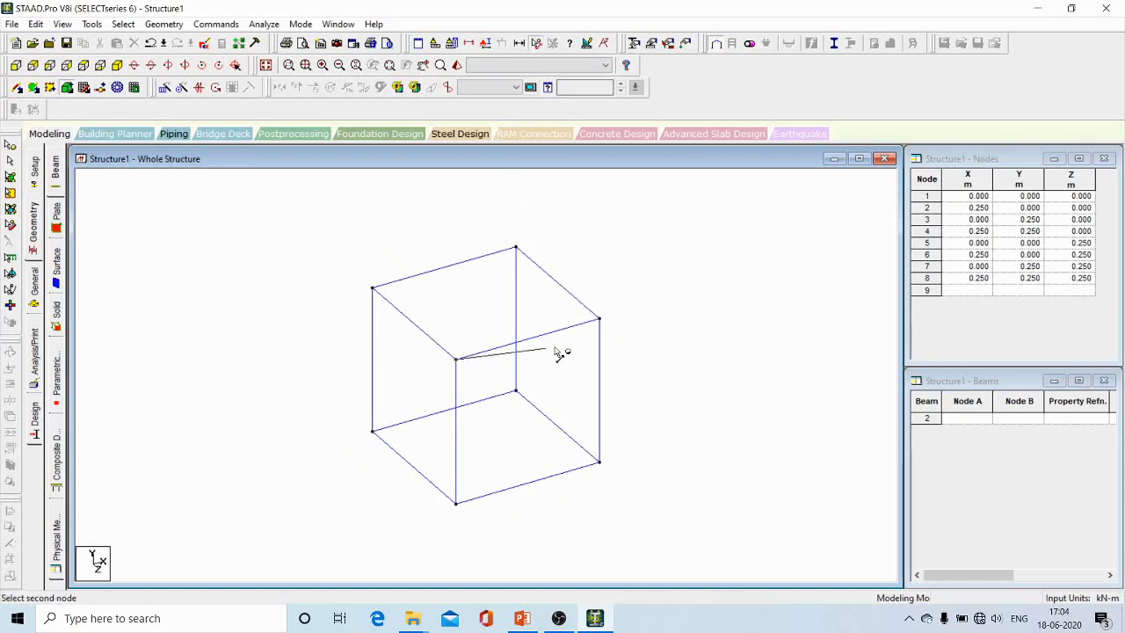
pyautogui.click(602, 321)
pyautogui.click(604, 324)
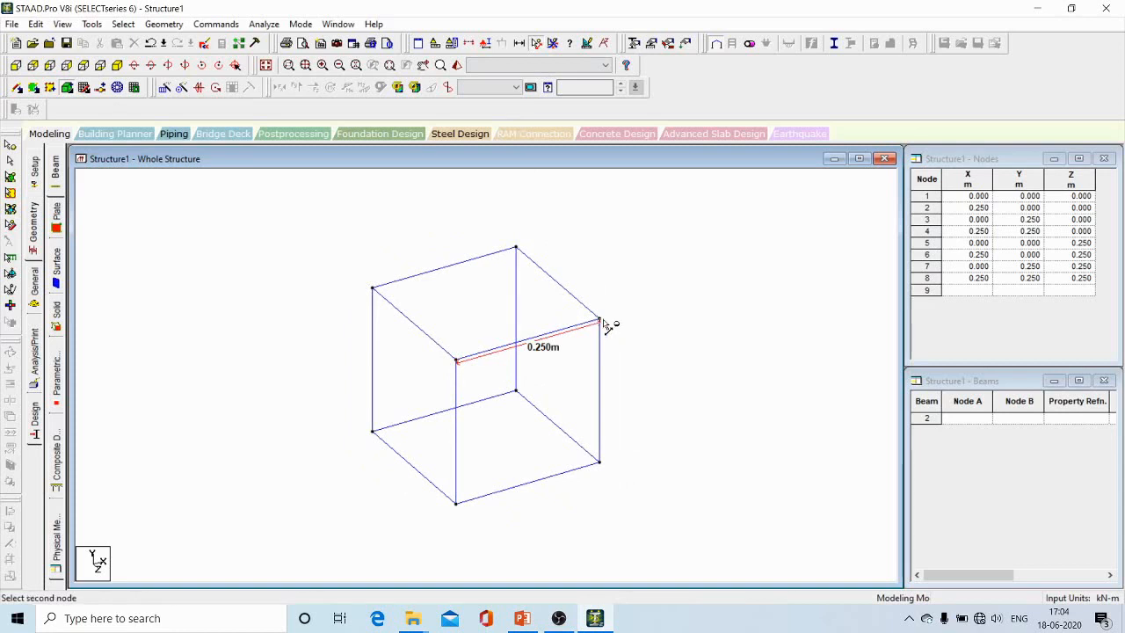
pyautogui.click(602, 464)
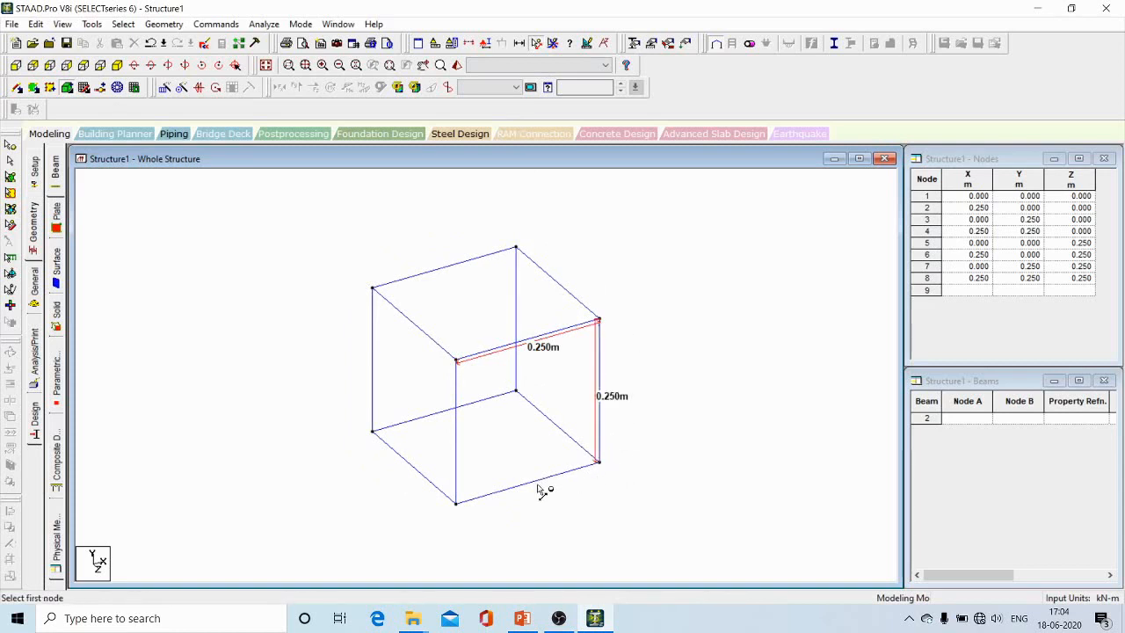
pyautogui.click(458, 505)
pyautogui.click(600, 464)
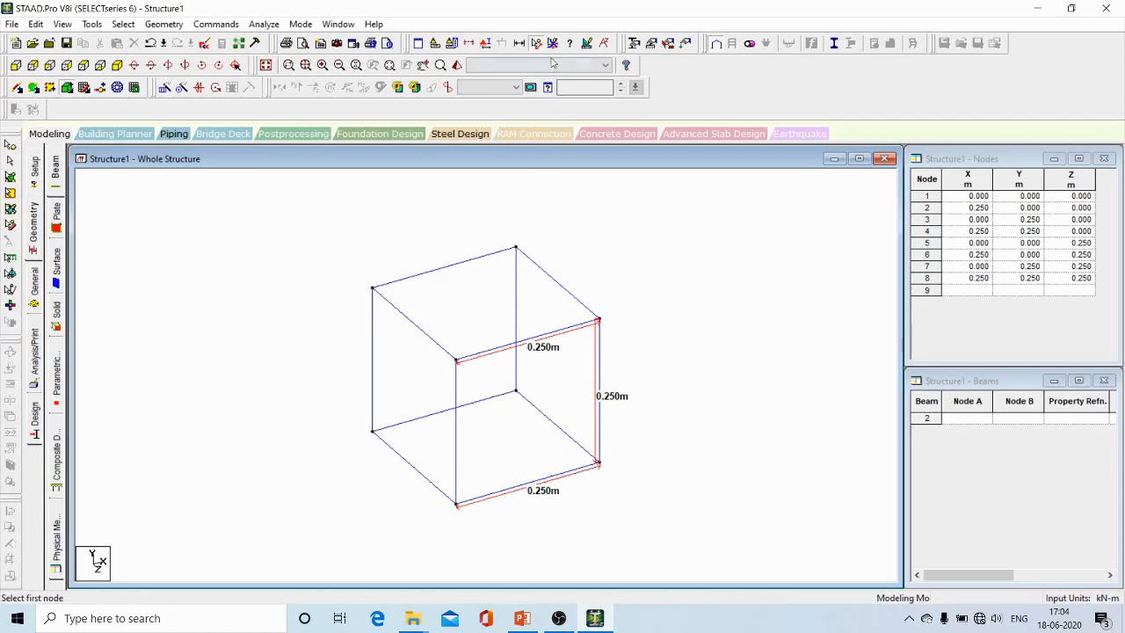
pyautogui.press('Escape')
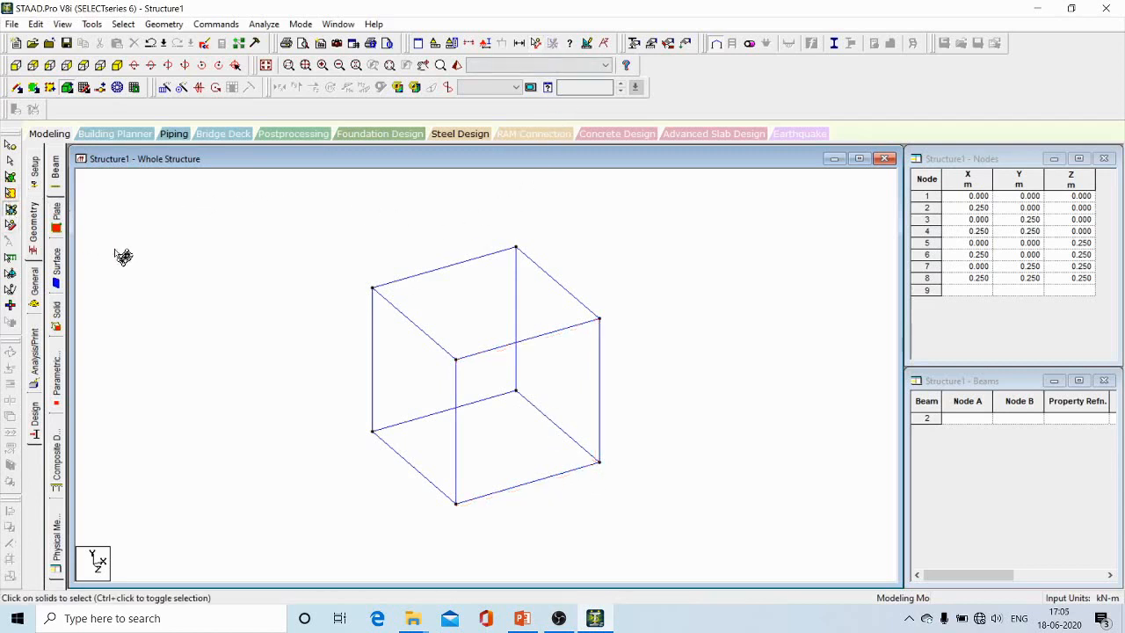
# Select the solid cube and repeat it translationally along global X in 15 steps with 0.25 m spacing
pyautogui.moveTo(262, 195); pyautogui.dragTo(680, 550)
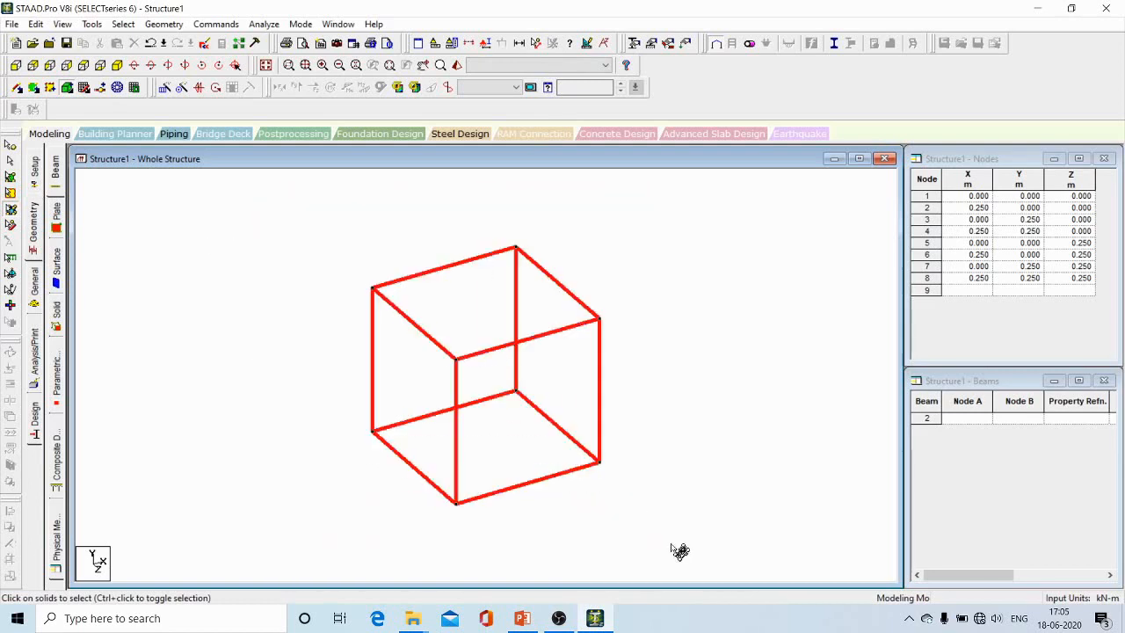
pyautogui.moveTo(571, 416)
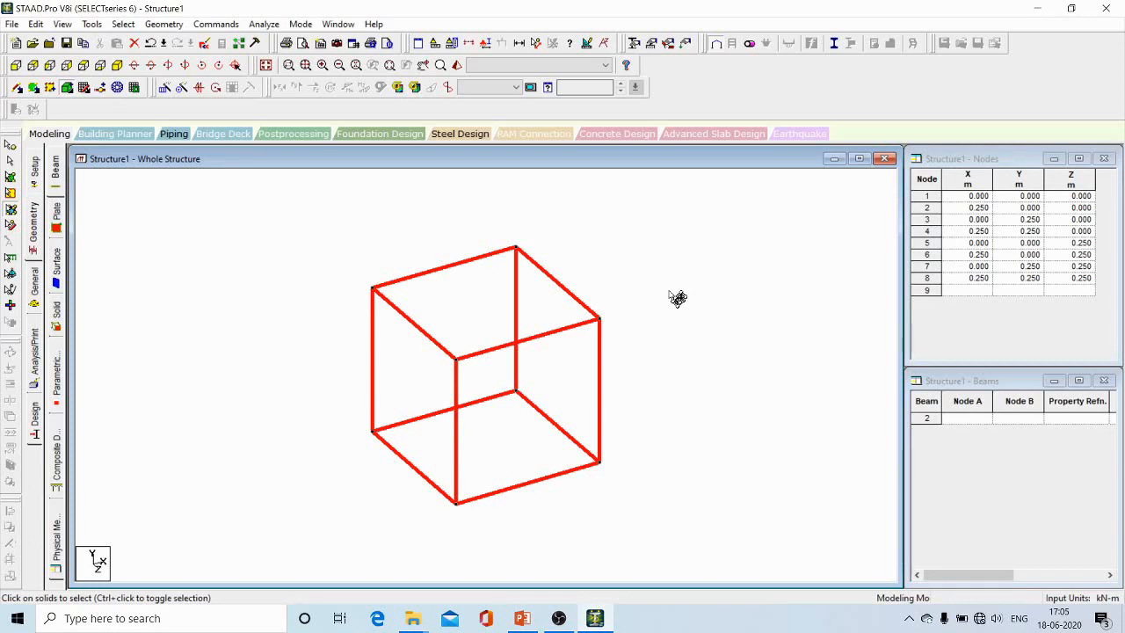
pyautogui.click(165, 23)
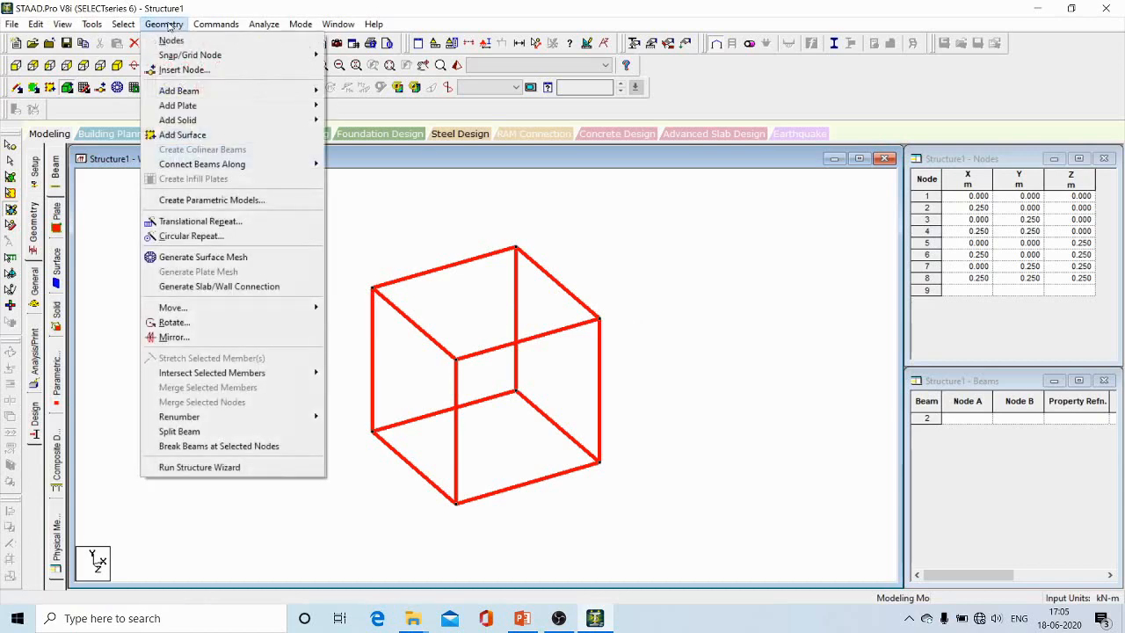
pyautogui.click(224, 222)
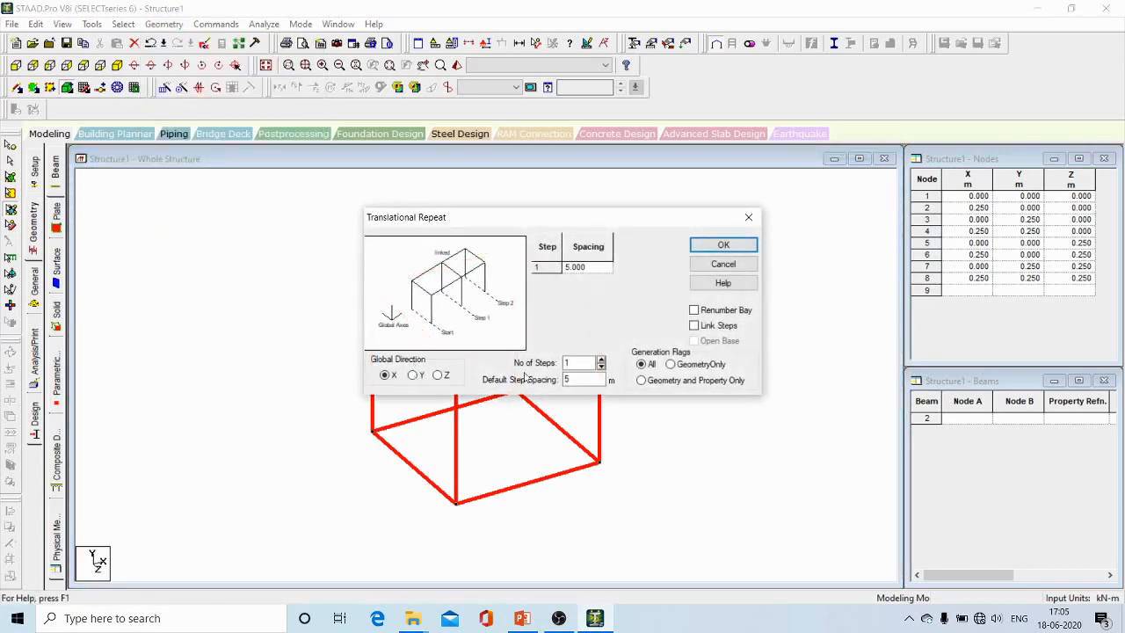
pyautogui.moveTo(581, 379); pyautogui.dragTo(523, 376)
pyautogui.write('0.25')
pyautogui.doubleClick(580, 361)
pyautogui.write('15')
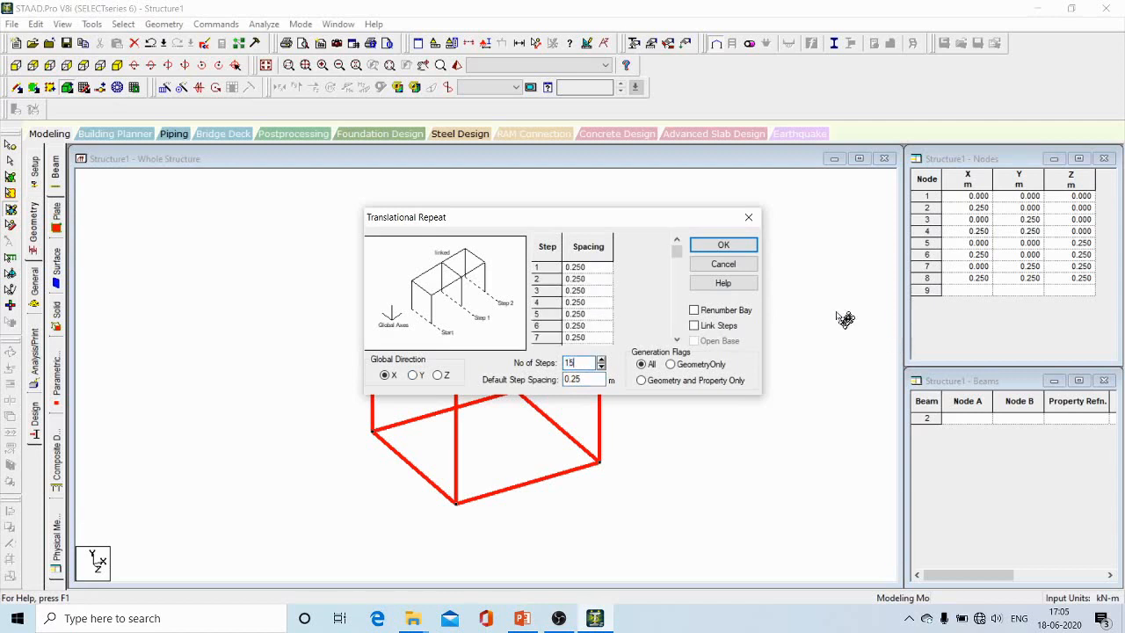
pyautogui.click(723, 245)
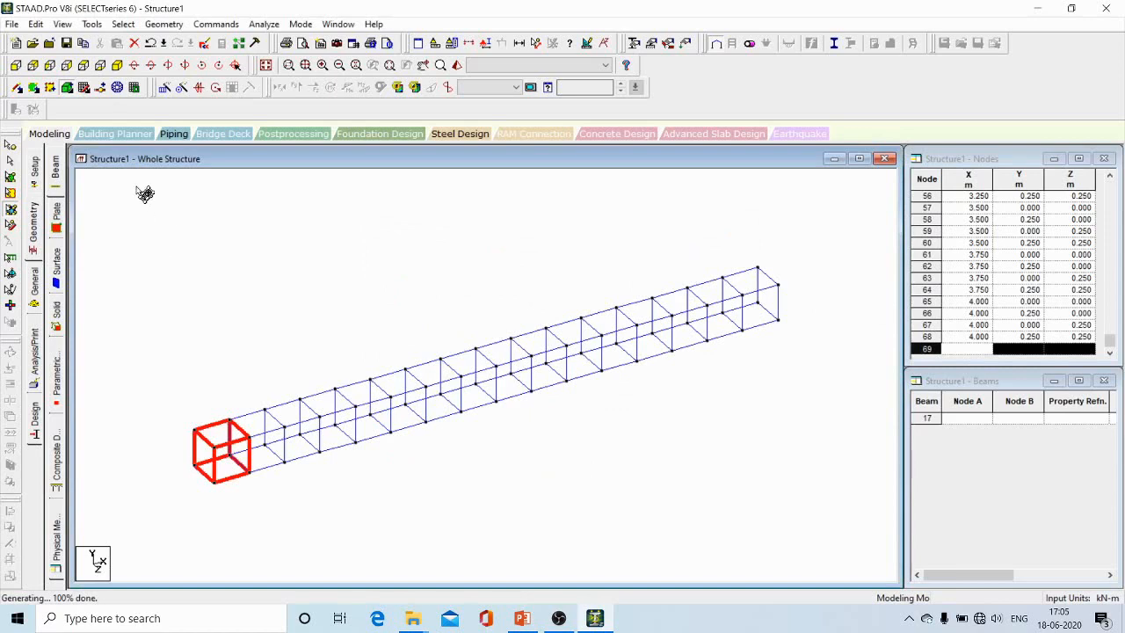
# Select the whole row of solids and repeat it translationally along global Z in 11 steps with 0.25 m spacing
pyautogui.moveTo(134, 188); pyautogui.dragTo(814, 545)
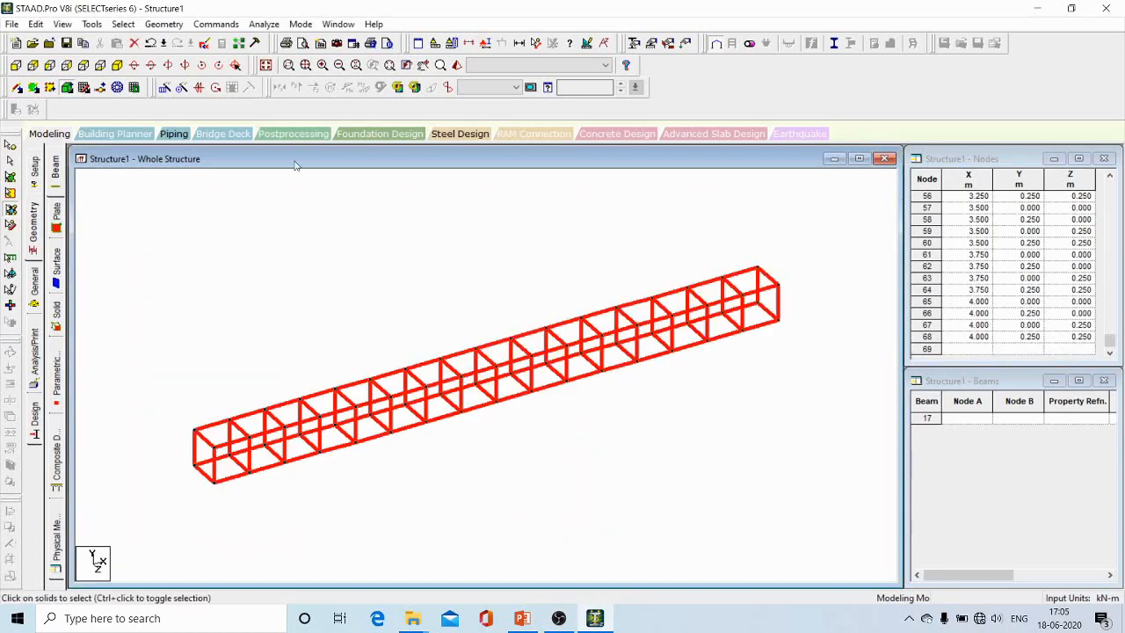
pyautogui.click(164, 24)
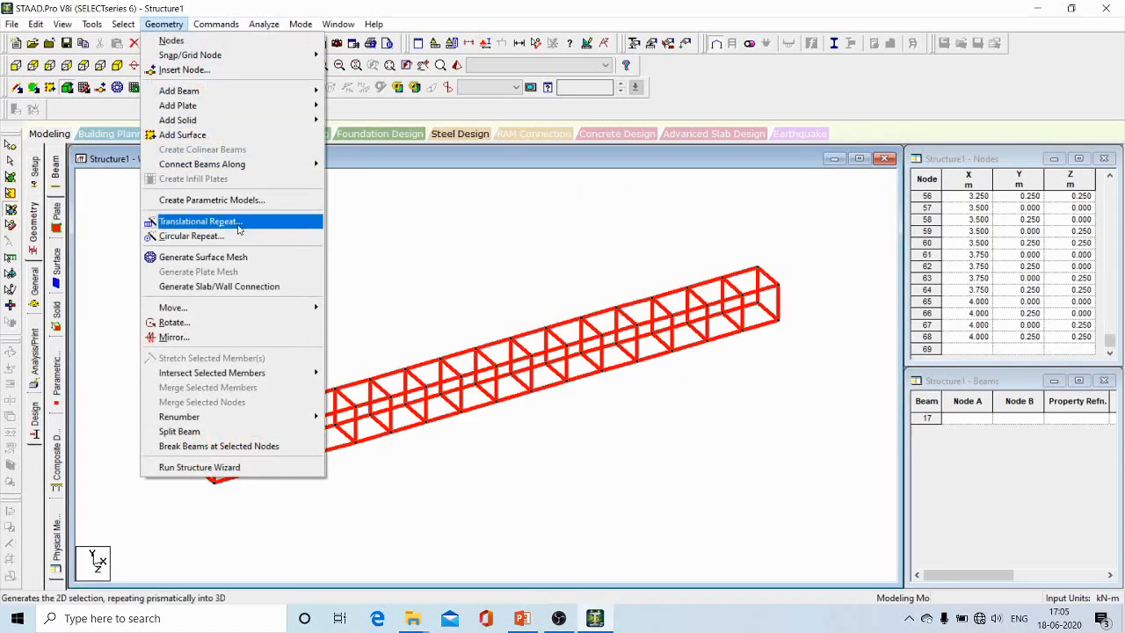
pyautogui.click(243, 221)
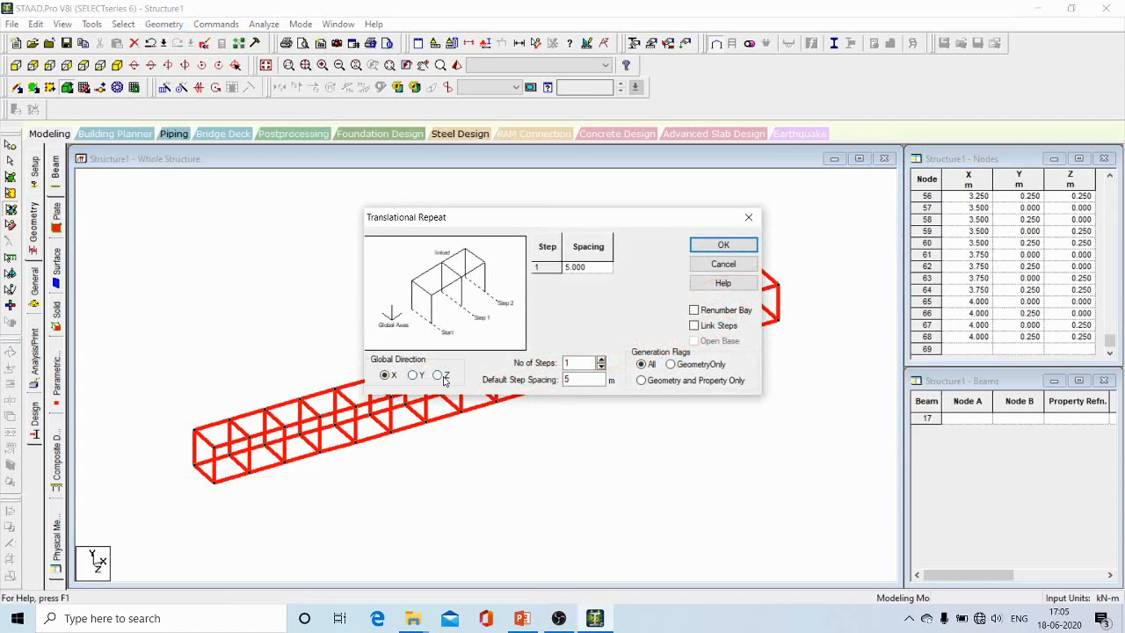
pyautogui.click(445, 378)
pyautogui.doubleClick(569, 379)
pyautogui.write('0.2')
pyautogui.doubleClick(577, 361)
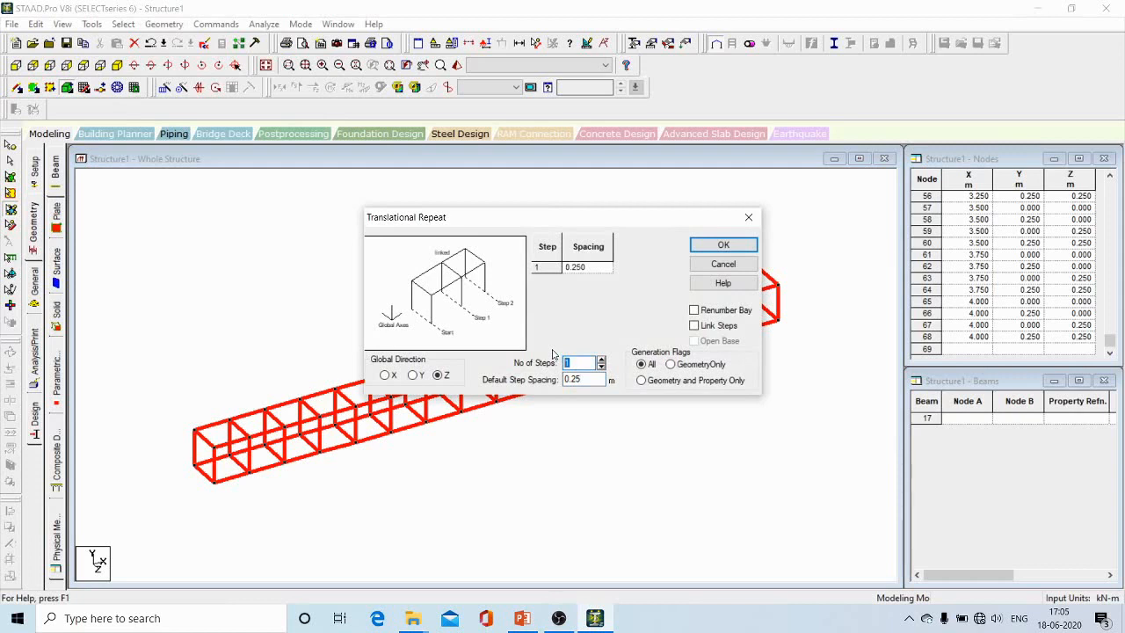
pyautogui.write('11')
pyautogui.click(725, 244)
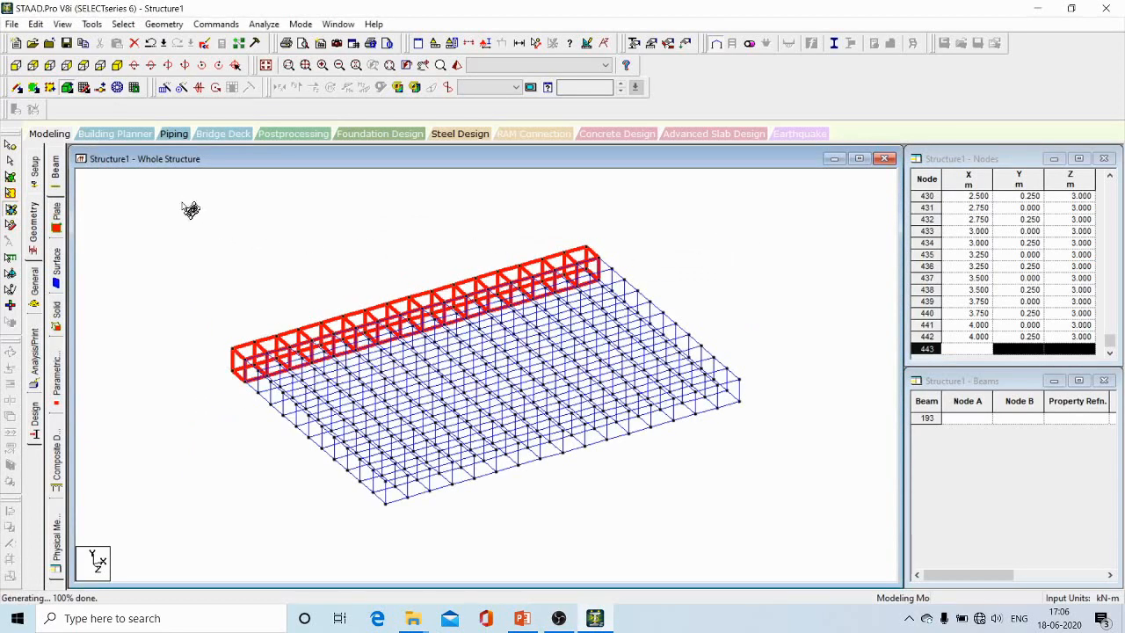
# Select the entire slab of solids and repeat it translationally along global Y in 2 steps with 0.25 m spacing
pyautogui.moveTo(178, 200); pyautogui.dragTo(782, 546)
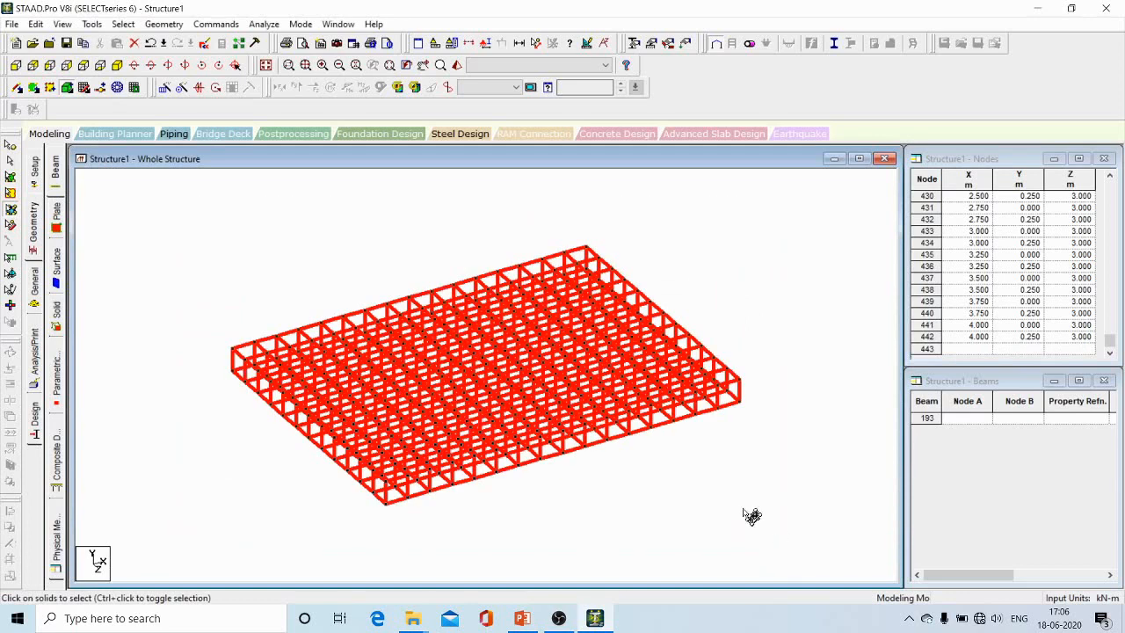
pyautogui.click(175, 28)
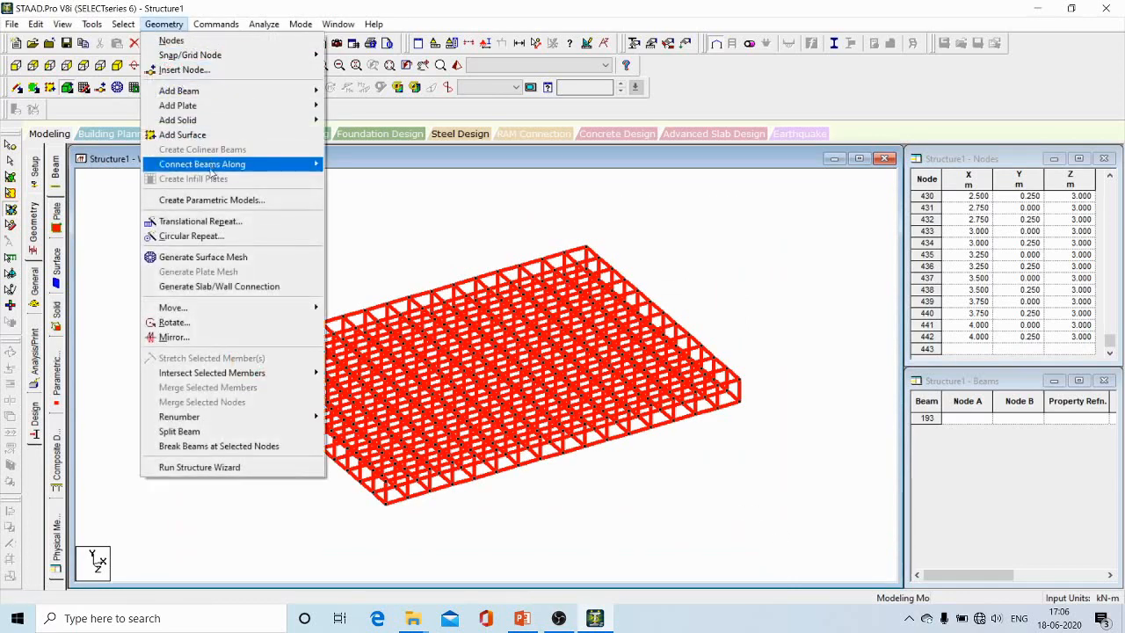
pyautogui.click(208, 223)
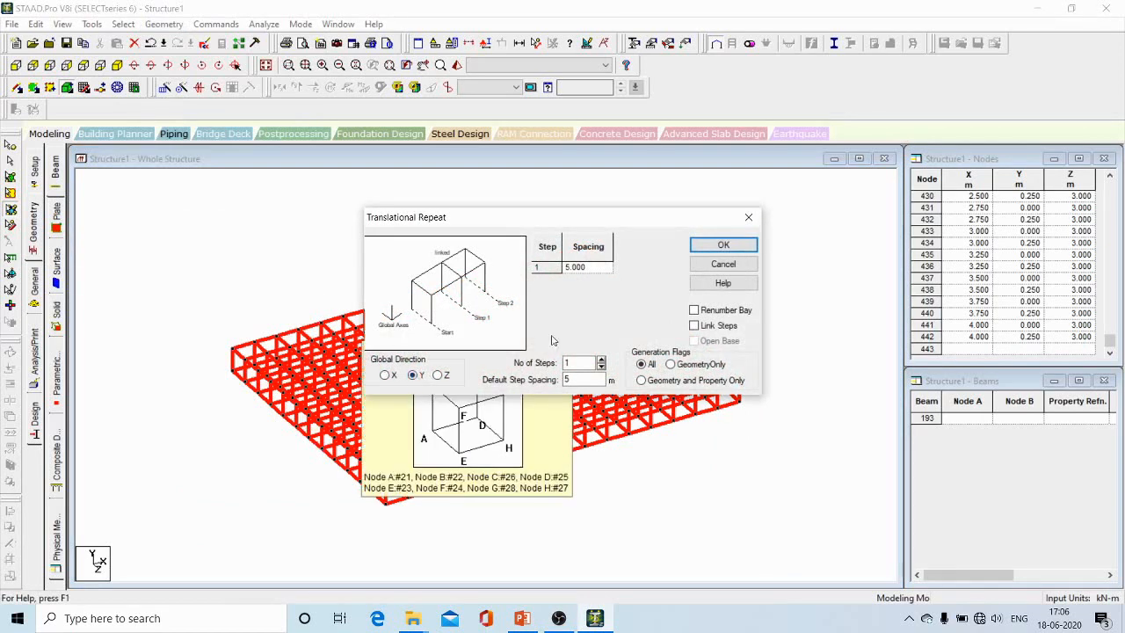
pyautogui.press('Tab')
pyautogui.write('0.25')
pyautogui.hotkey('shift', 'Tab')
pyautogui.write('3')
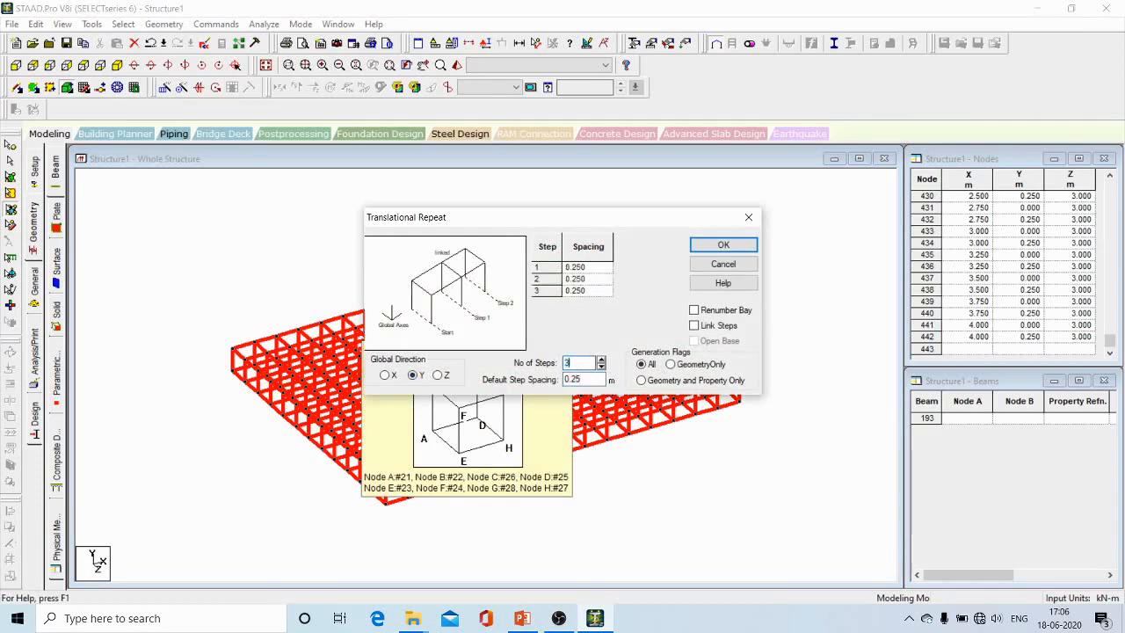
pyautogui.press('BackSpace')
pyautogui.write('2')
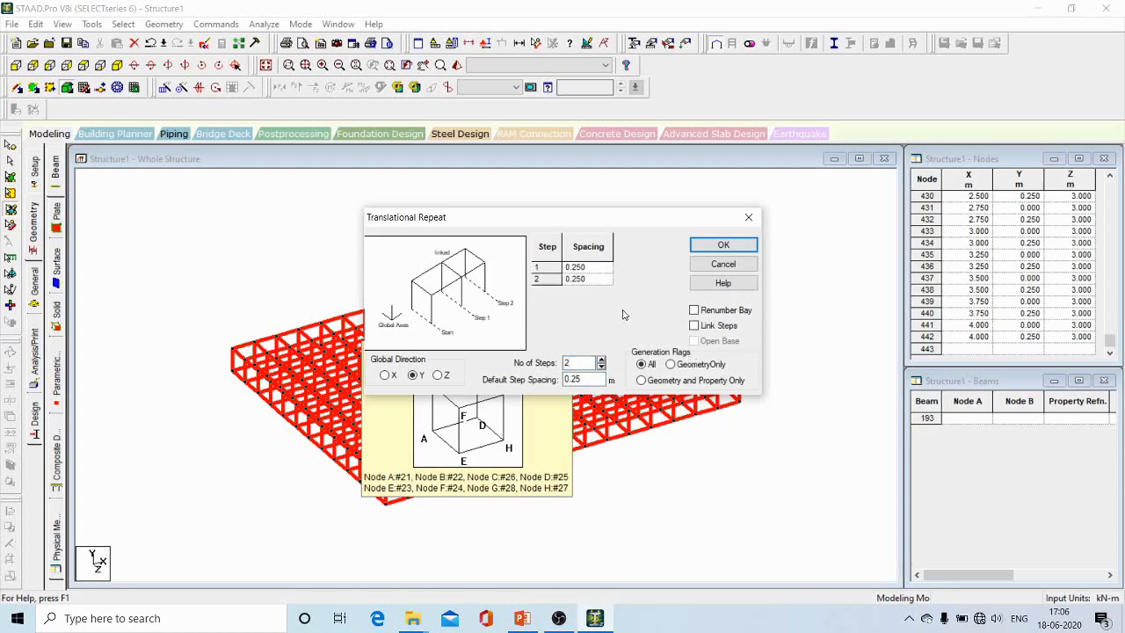
pyautogui.click(707, 245)
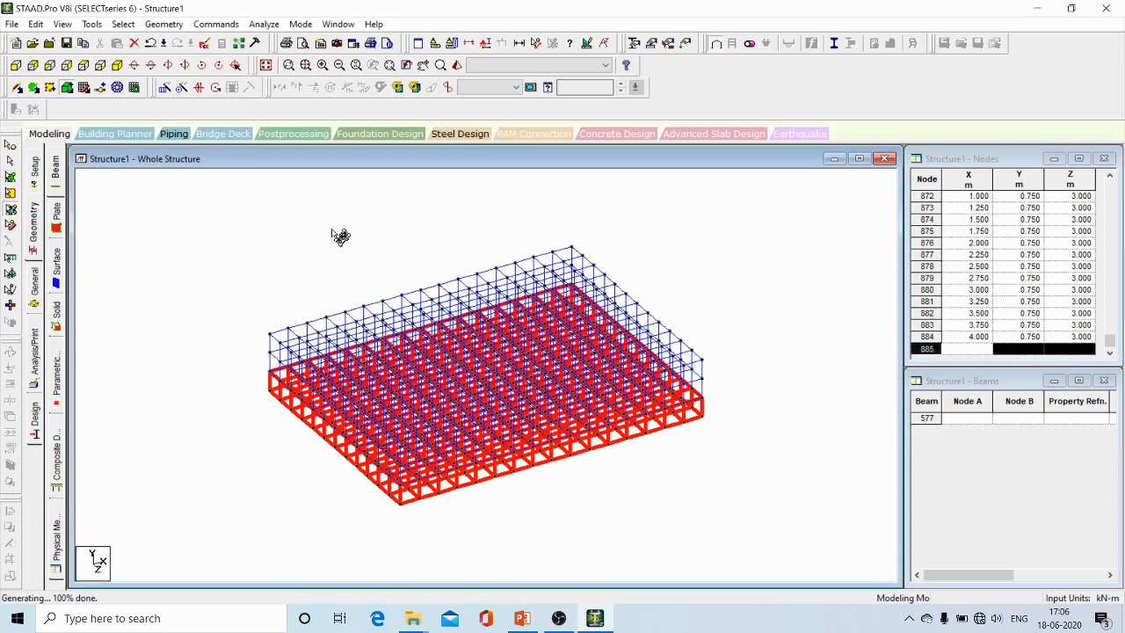
# Select the uppermost layer of solids from the front view, isolate it, and show it in plan view
pyautogui.click(16, 64)
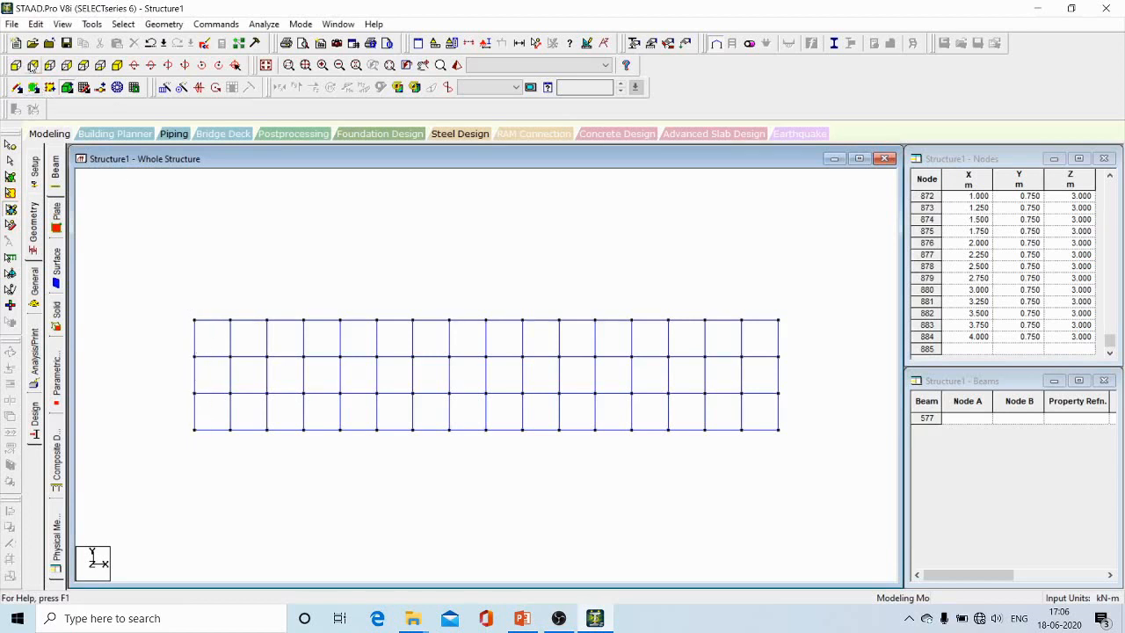
pyautogui.click(10, 211)
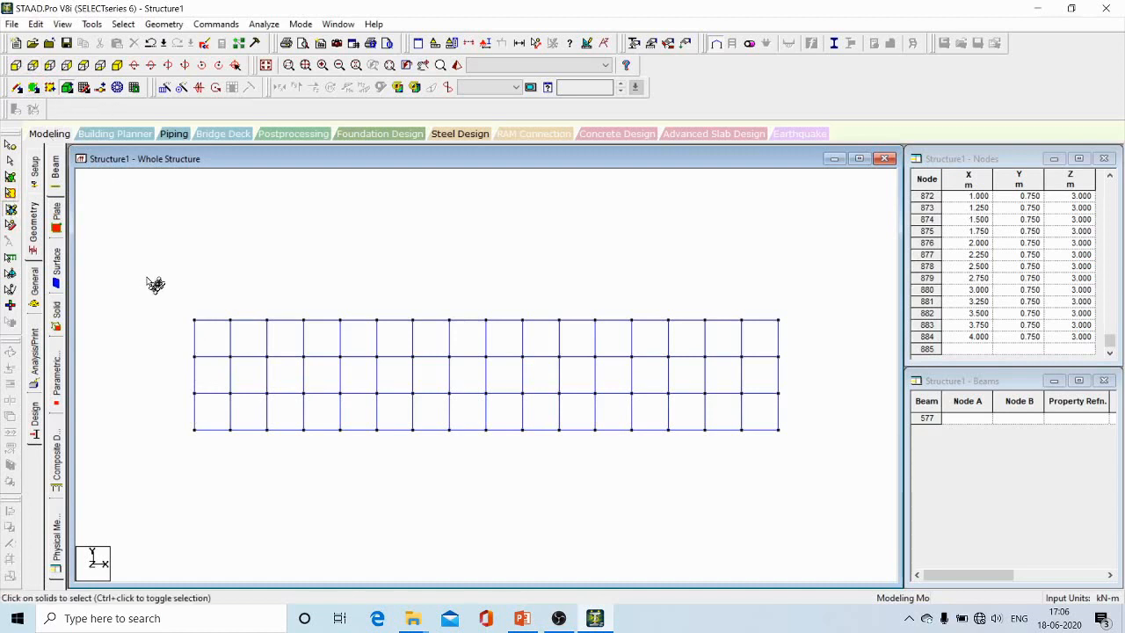
pyautogui.moveTo(169, 293); pyautogui.dragTo(715, 379)
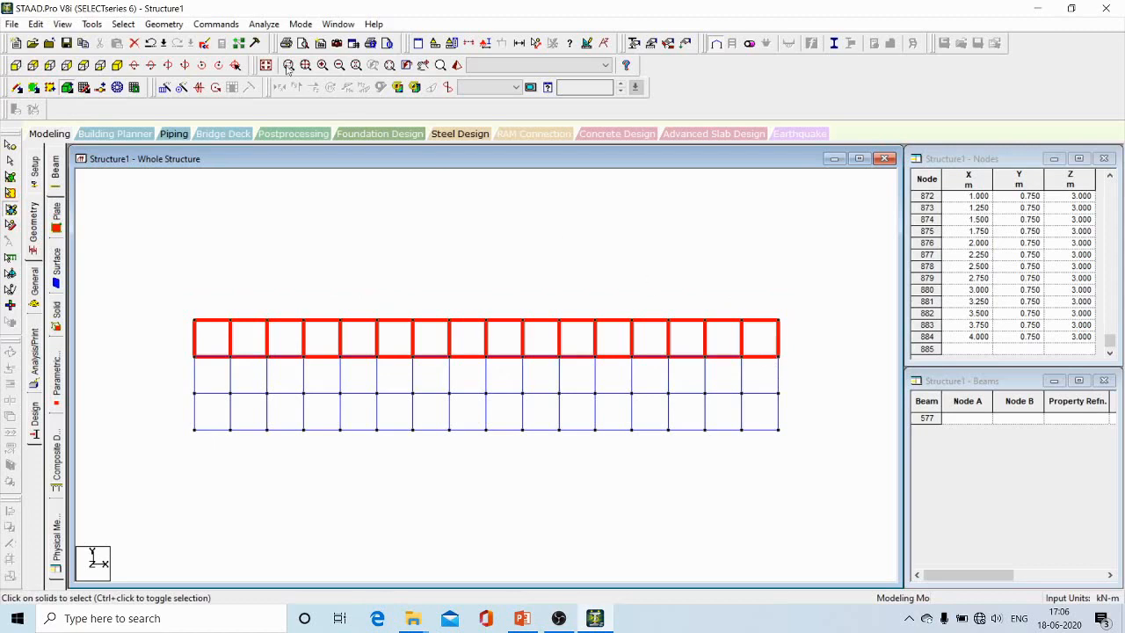
pyautogui.click(118, 67)
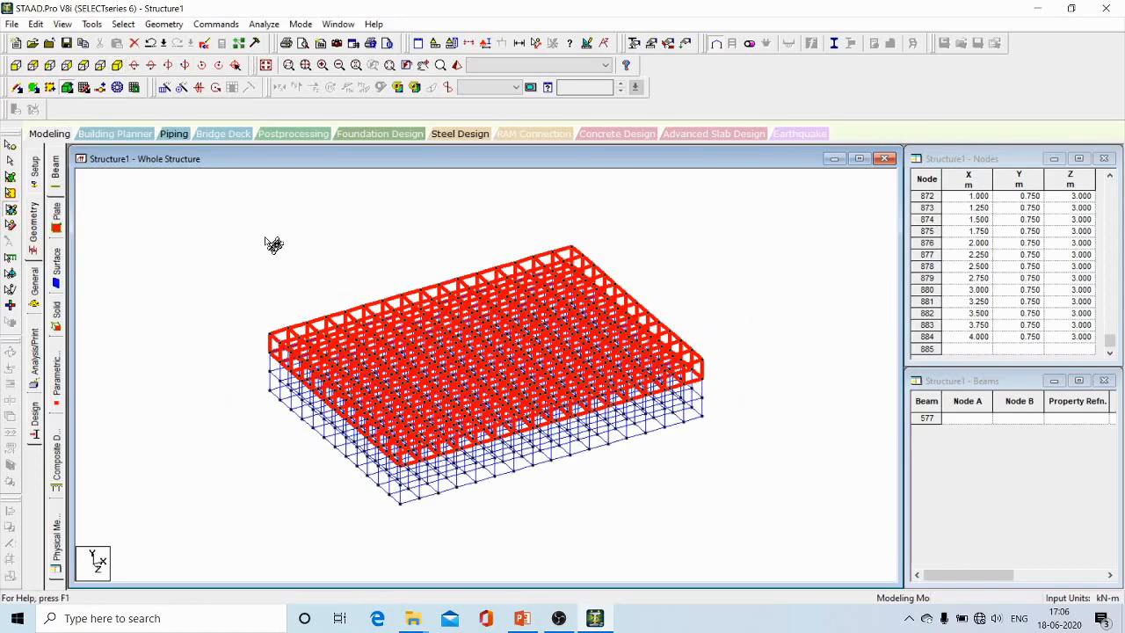
pyautogui.press('Delete')
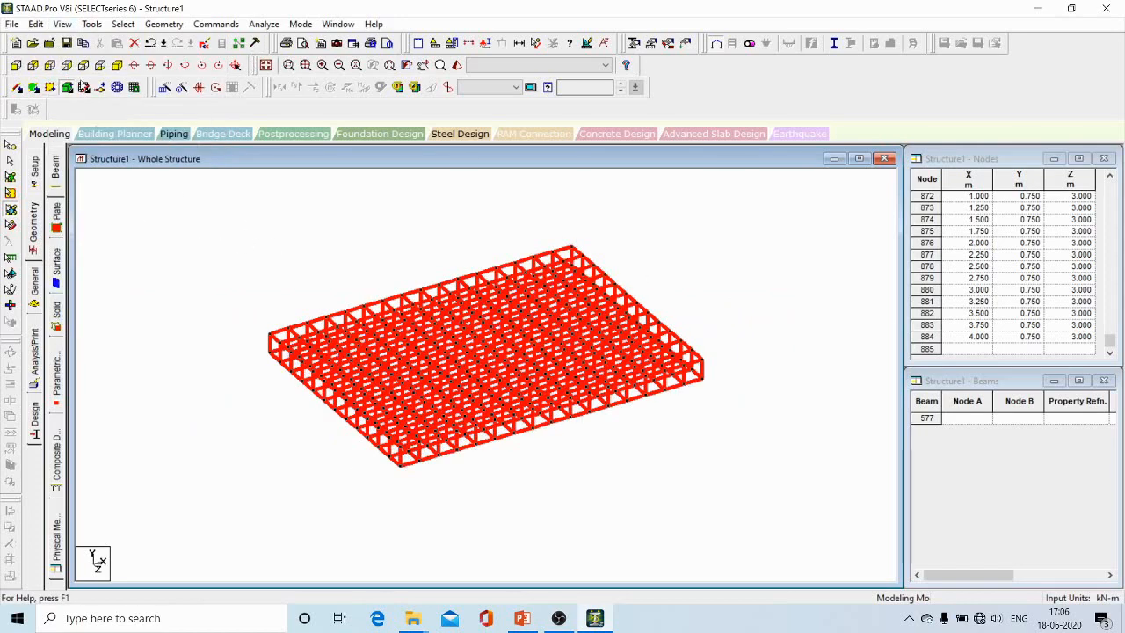
pyautogui.click(83, 66)
pyautogui.click(218, 252)
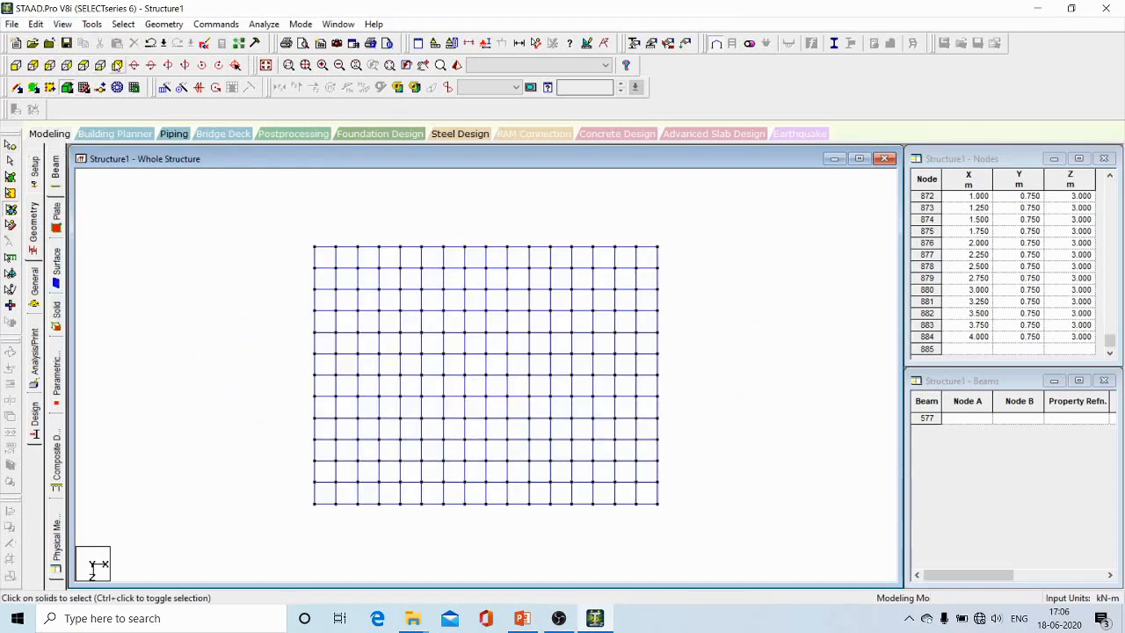
# Check the plan dimensions on the PowerPoint geometry slide, and delete the isolated layer's two rear rows of solids in STAAD.Pro with their unattached nodes
pyautogui.click(522, 618)
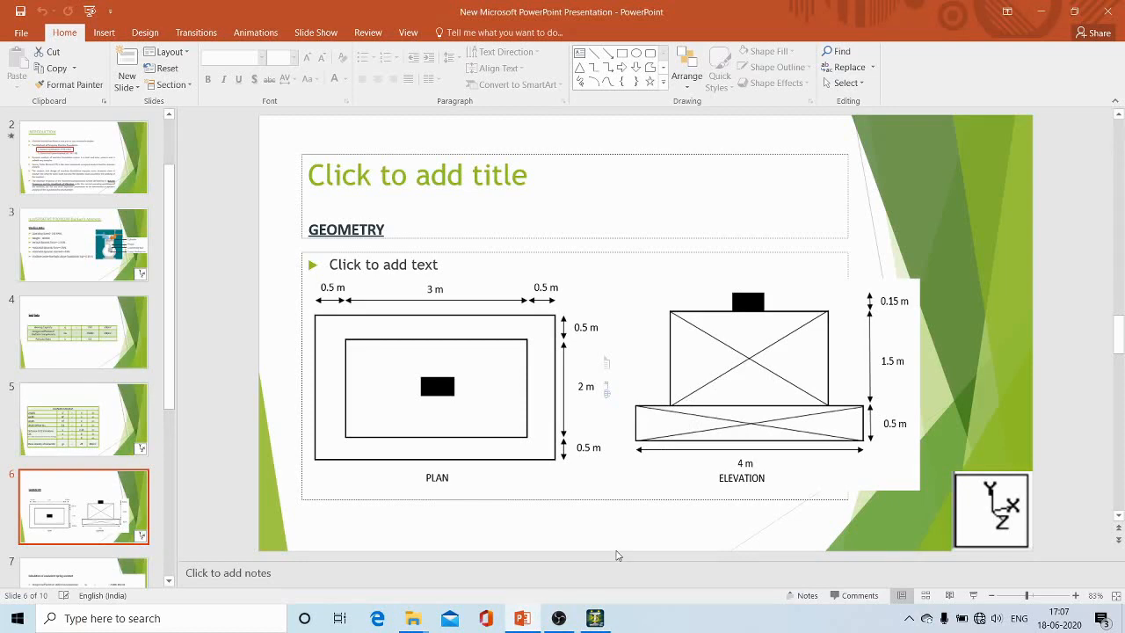
pyautogui.click(595, 618)
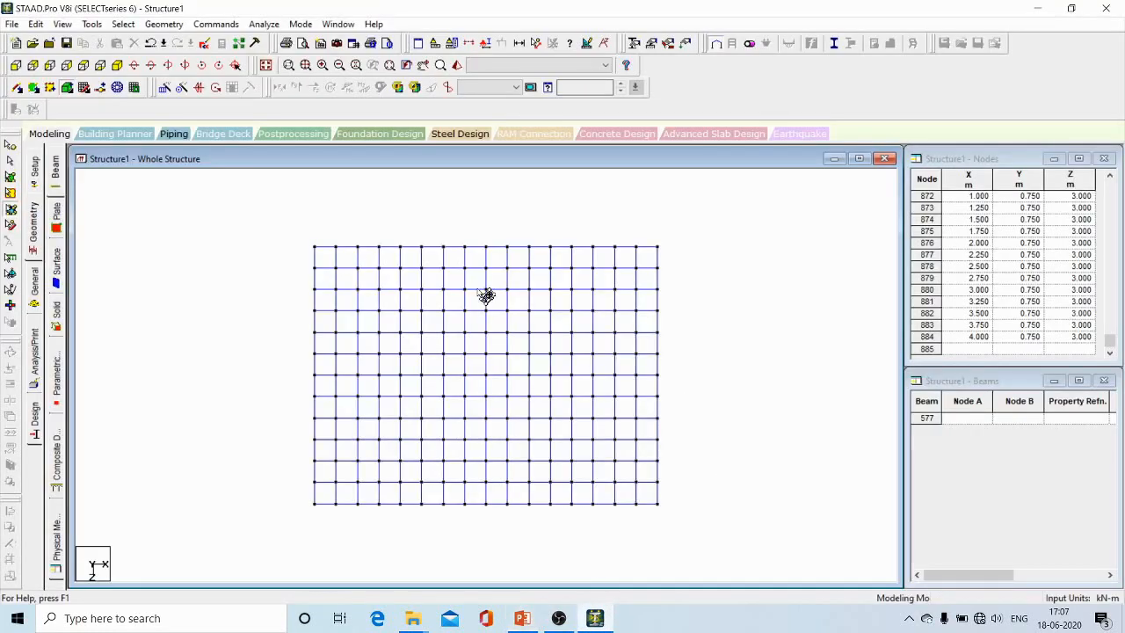
pyautogui.moveTo(289, 225); pyautogui.dragTo(684, 289)
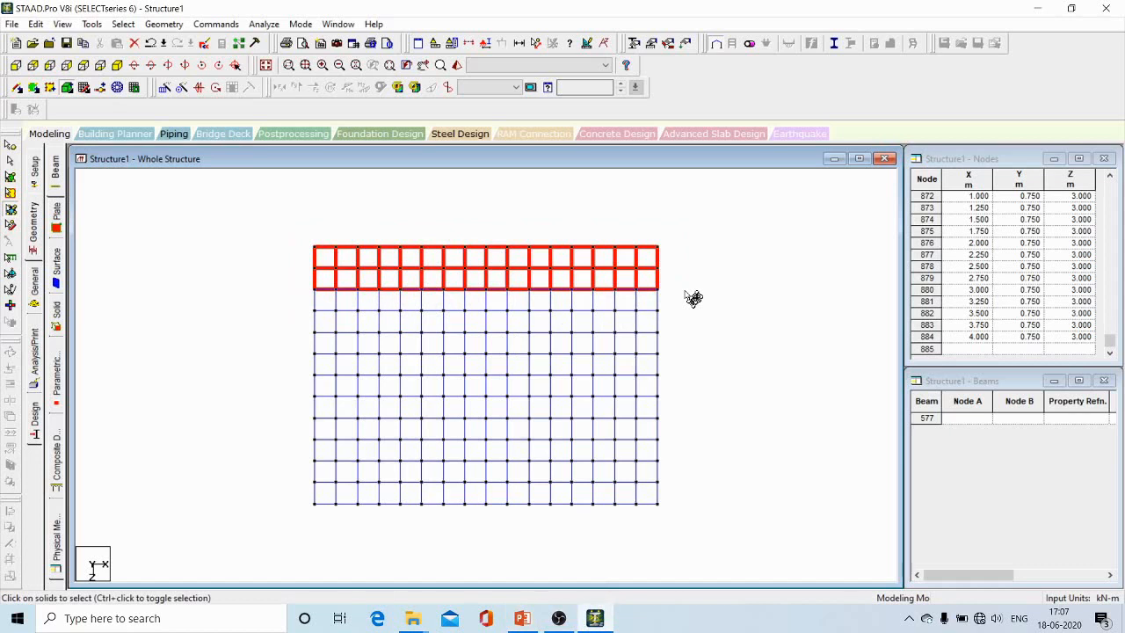
pyautogui.press('Delete')
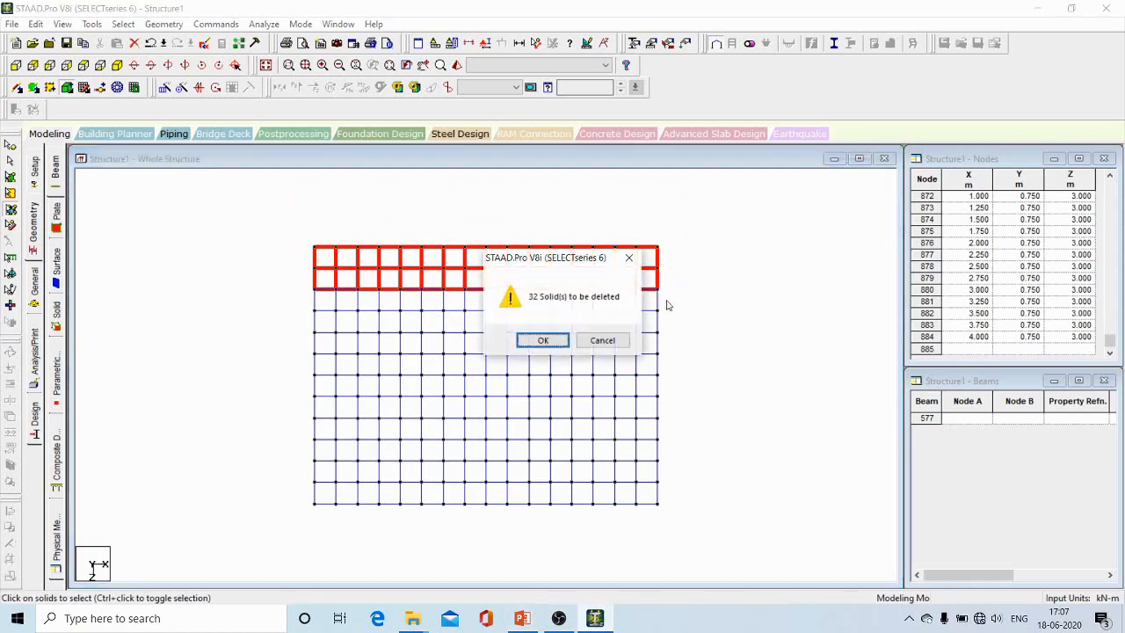
pyautogui.click(538, 340)
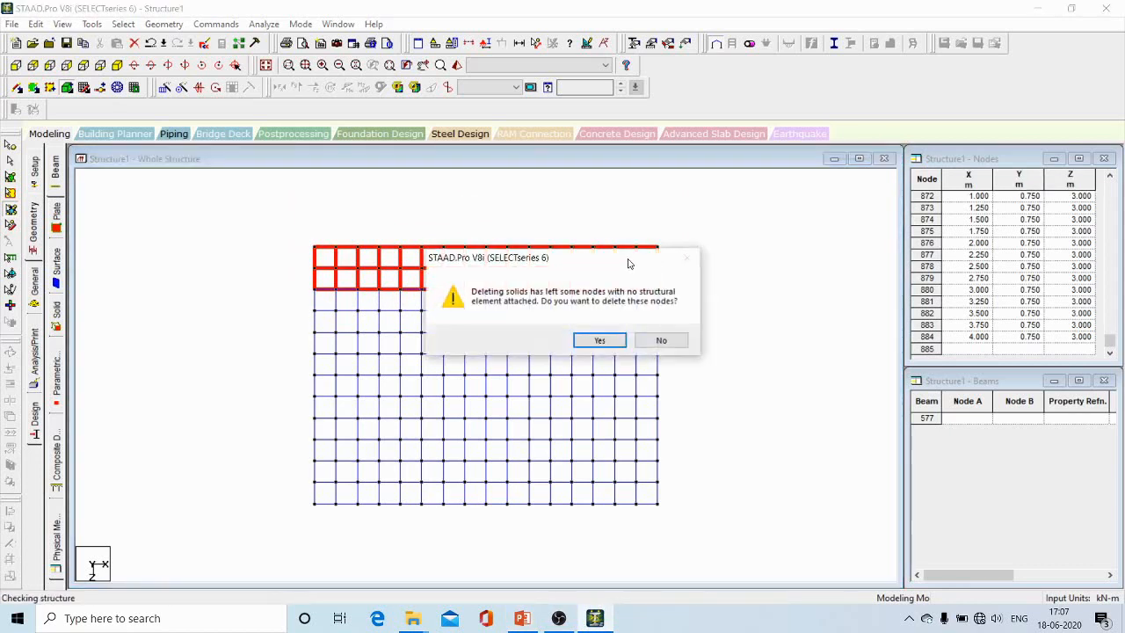
pyautogui.click(607, 341)
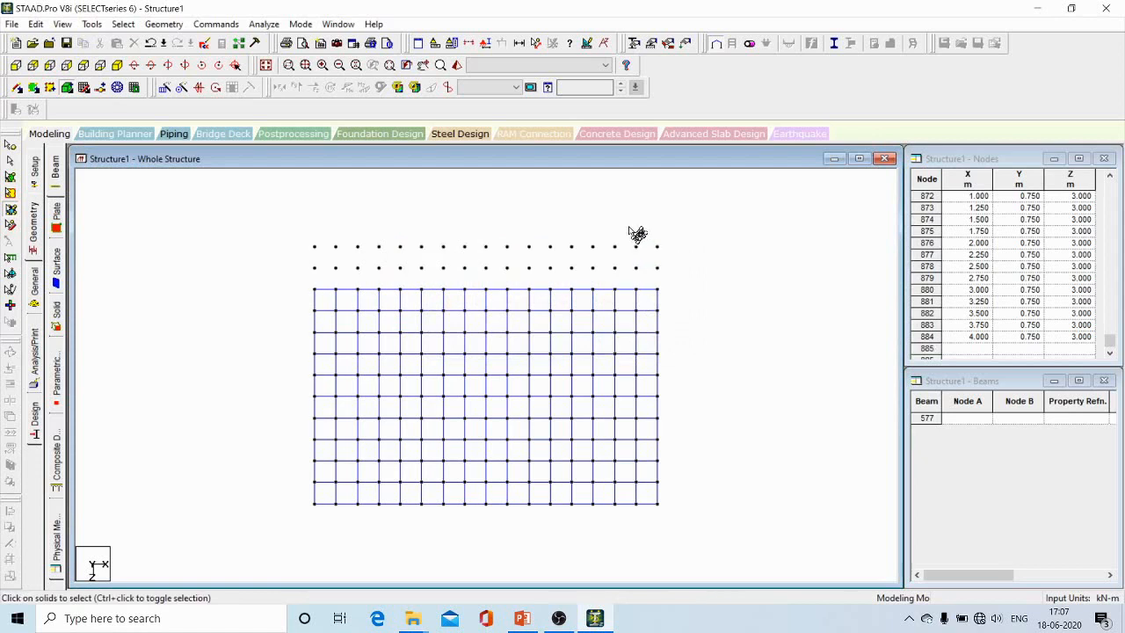
# Delete the two outermost columns of solids at the layer's maximum-X side, together with their unattached nodes
pyautogui.moveTo(610, 225); pyautogui.dragTo(691, 526)
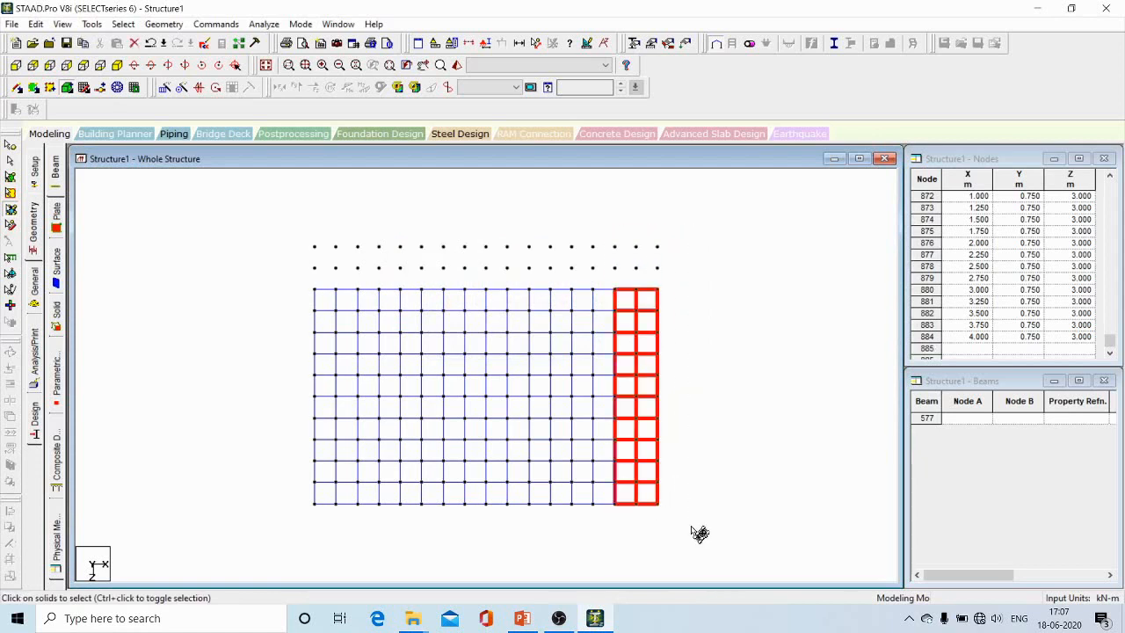
pyautogui.press('Delete')
pyautogui.click(545, 340)
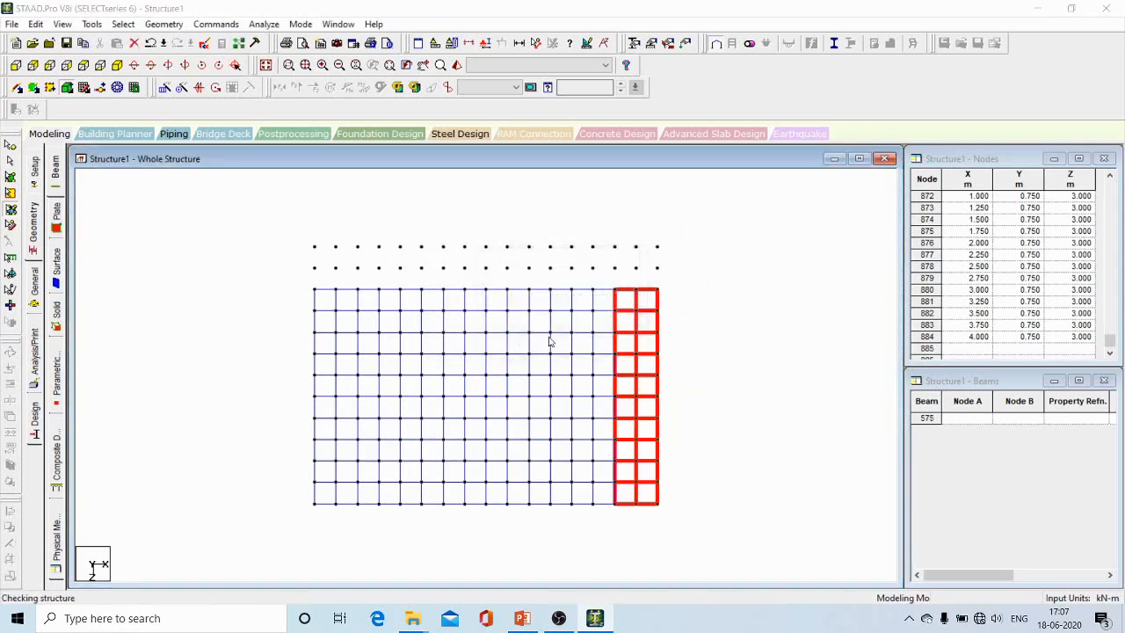
pyautogui.click(600, 341)
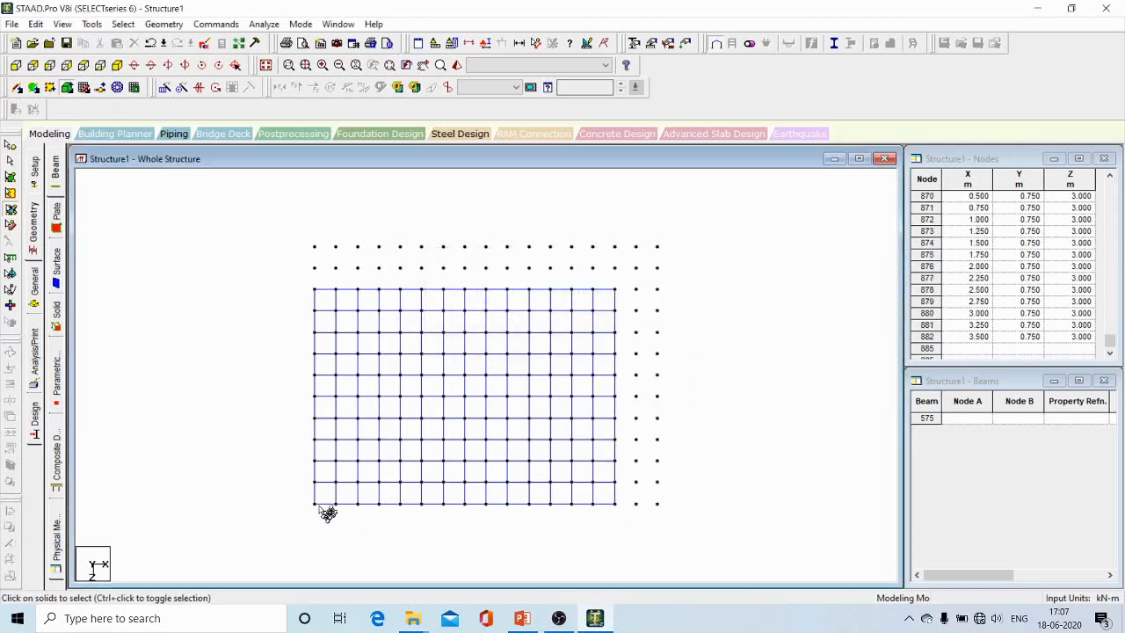
# Delete the two front rows of solids at the layer's maximum-Z side, together with their unattached nodes
pyautogui.moveTo(568, 545); pyautogui.dragTo(684, 532)
pyautogui.press('Delete')
pyautogui.click(545, 342)
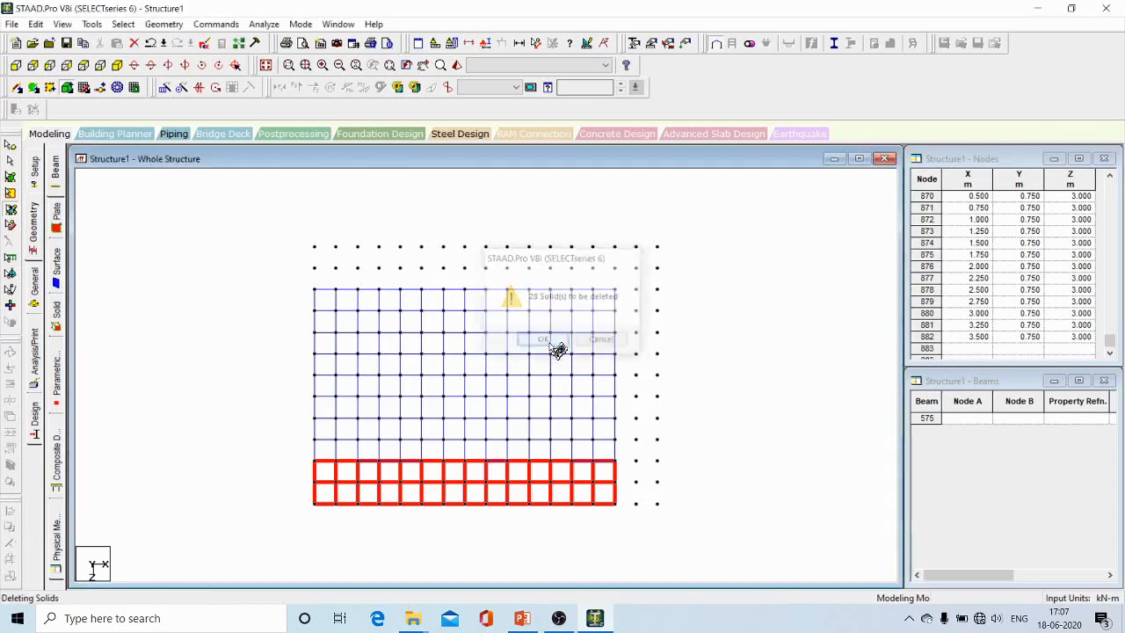
pyautogui.click(600, 341)
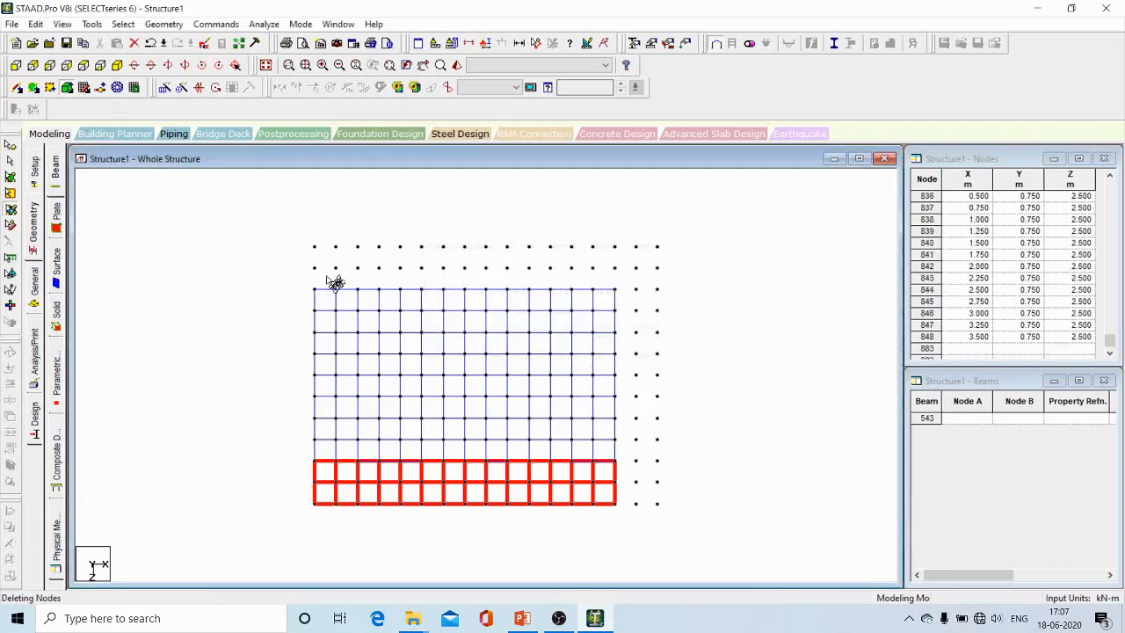
# Delete the two outermost columns of solids at the layer's minimum-X side, together with their unattached nodes
pyautogui.moveTo(282, 203); pyautogui.dragTo(363, 524)
pyautogui.press('Delete')
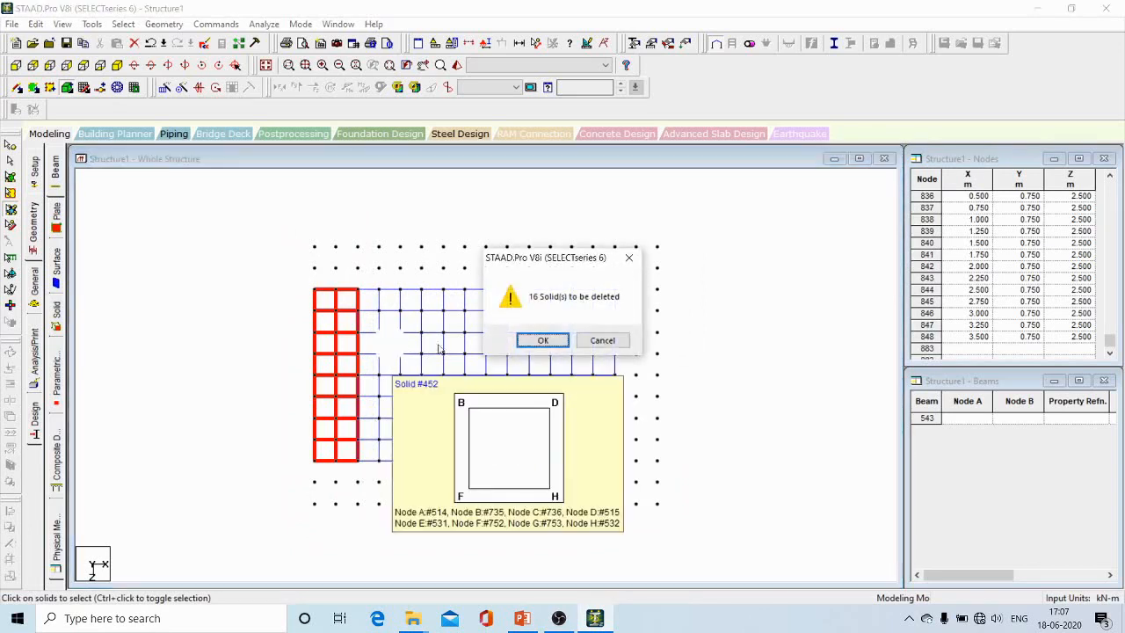
pyautogui.click(539, 340)
pyautogui.click(600, 341)
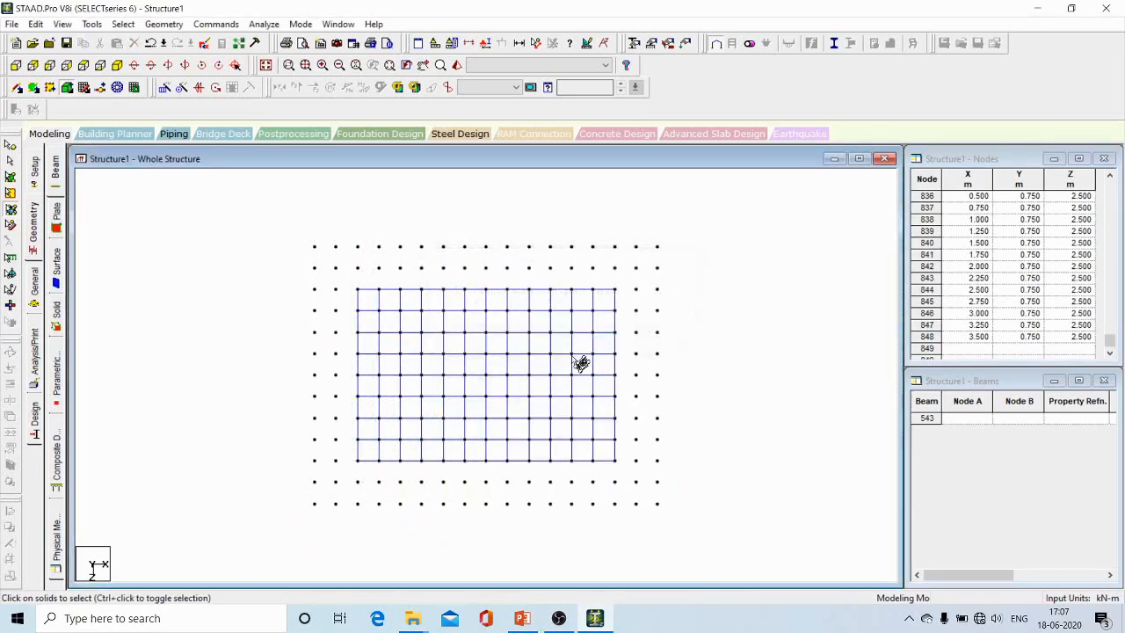
# Repeat the remaining solids of the isolated layer along global Y in 5 steps with 0.25 m spacing, and show the whole structure from the front
pyautogui.click(117, 65)
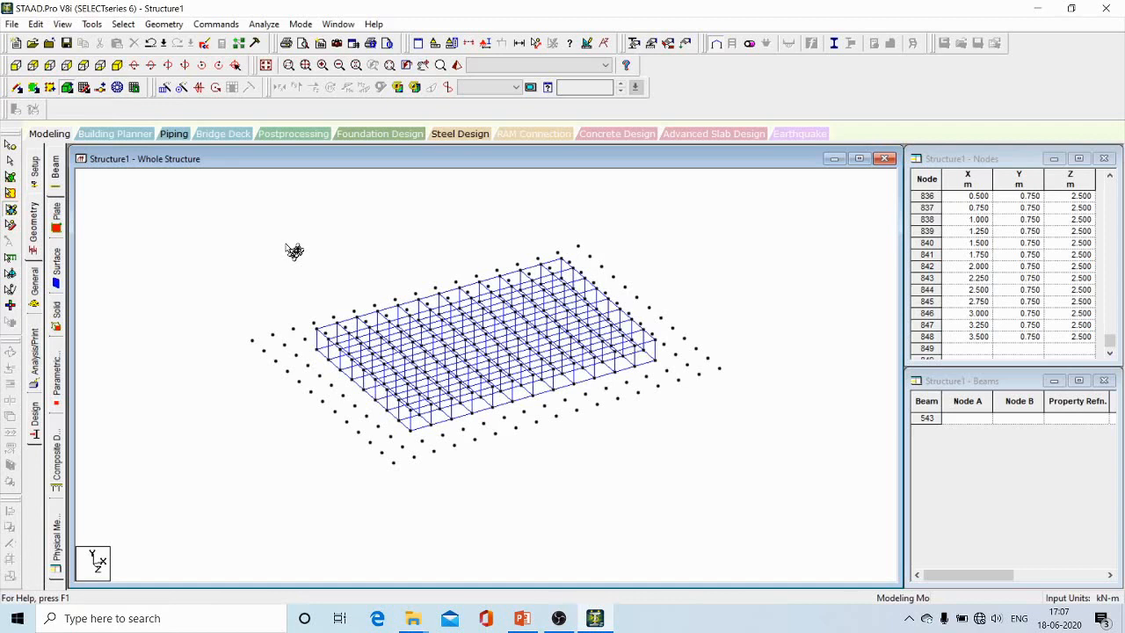
pyautogui.click(10, 209)
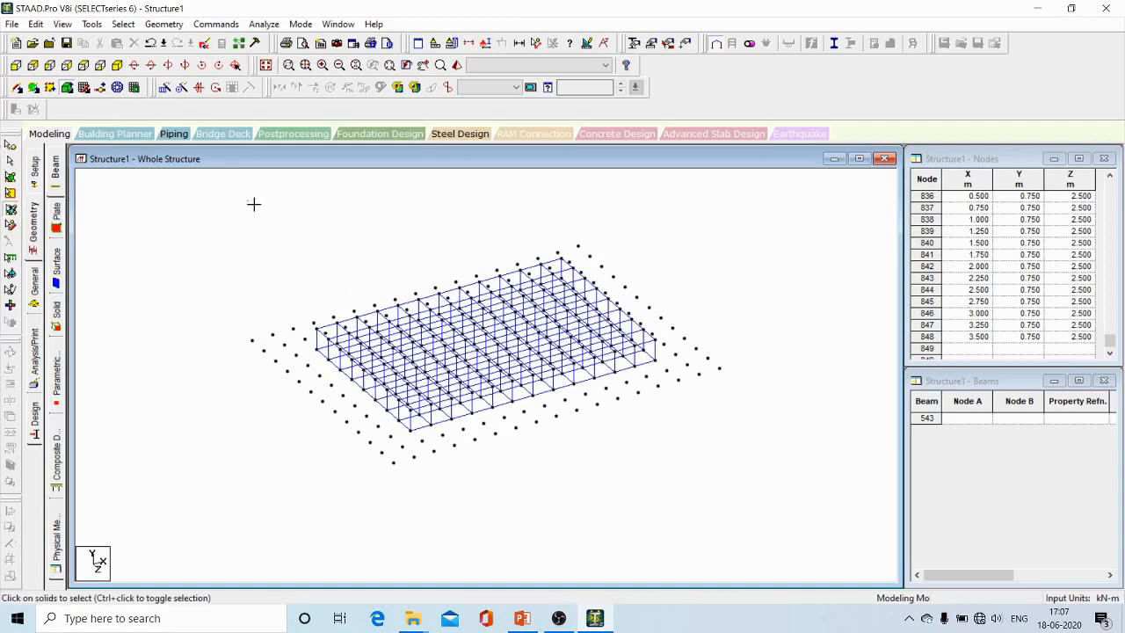
pyautogui.moveTo(254, 201); pyautogui.dragTo(801, 552)
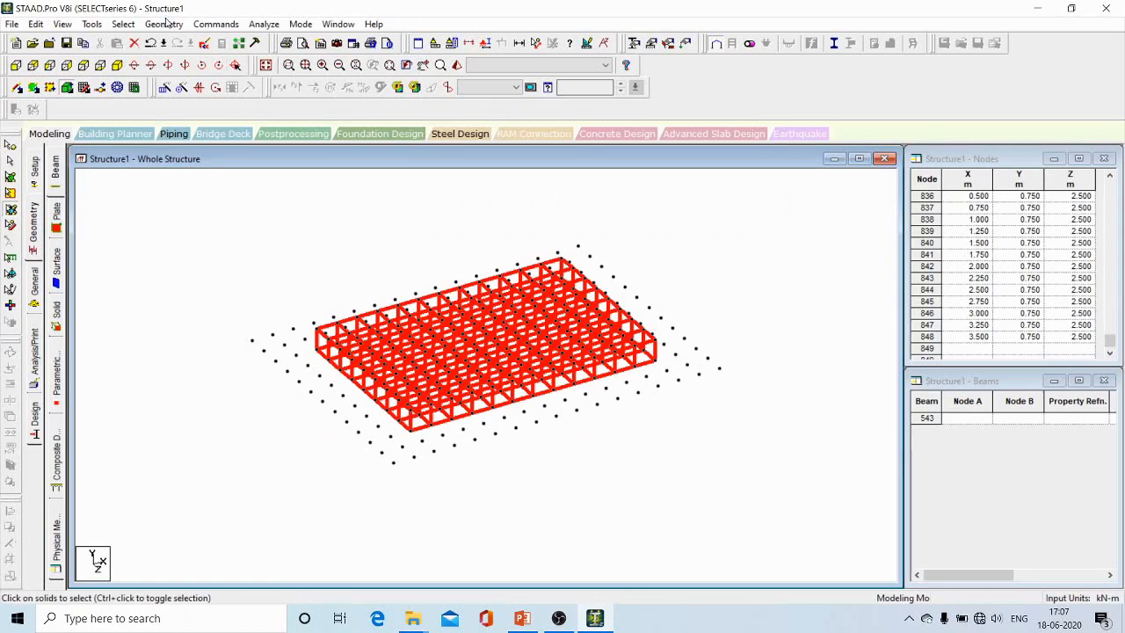
pyautogui.click(165, 24)
pyautogui.click(202, 221)
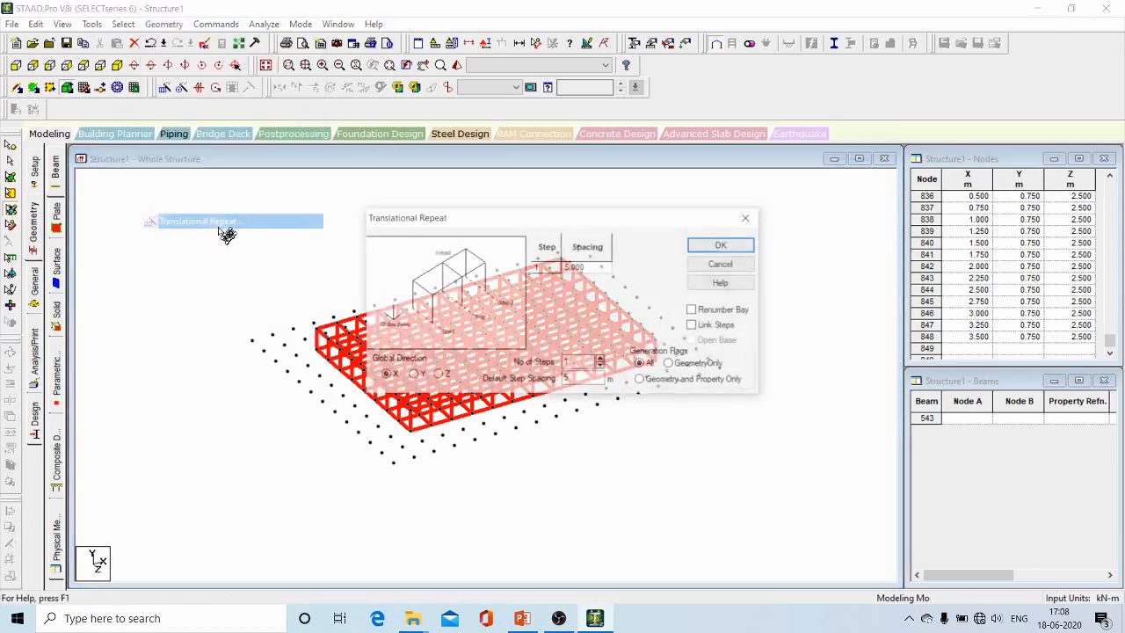
pyautogui.doubleClick(571, 363)
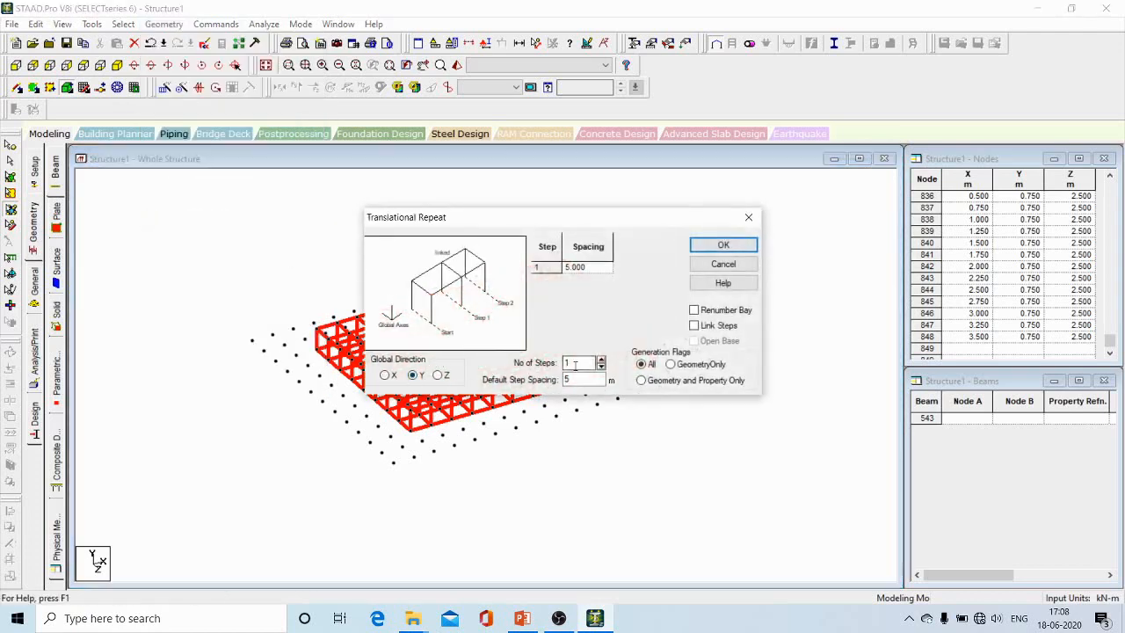
pyautogui.write('5')
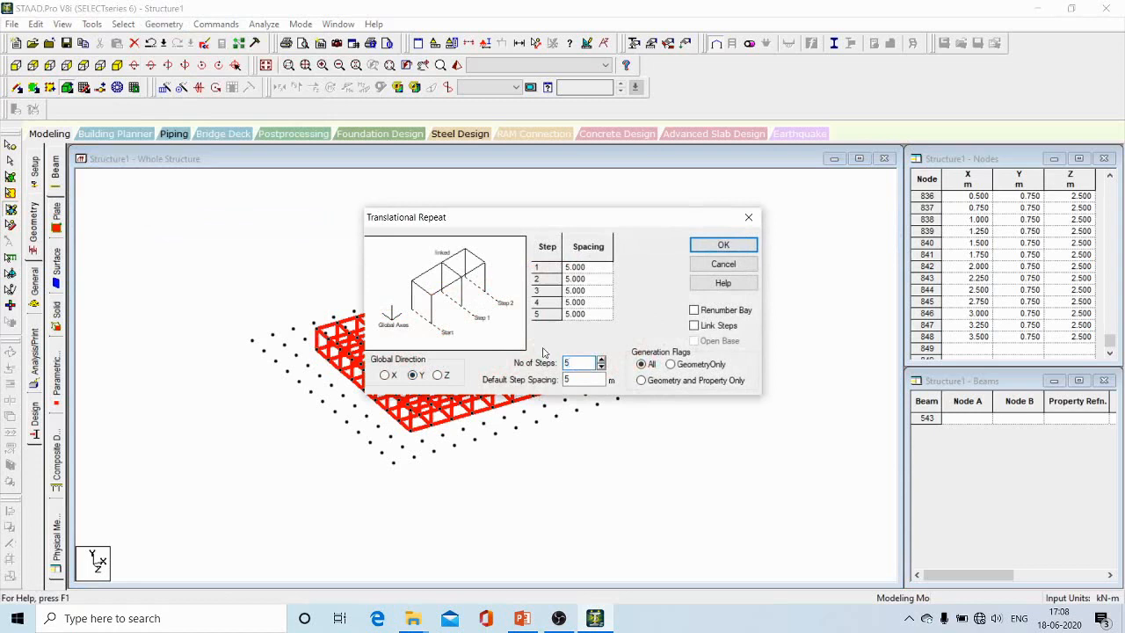
pyautogui.press('Tab')
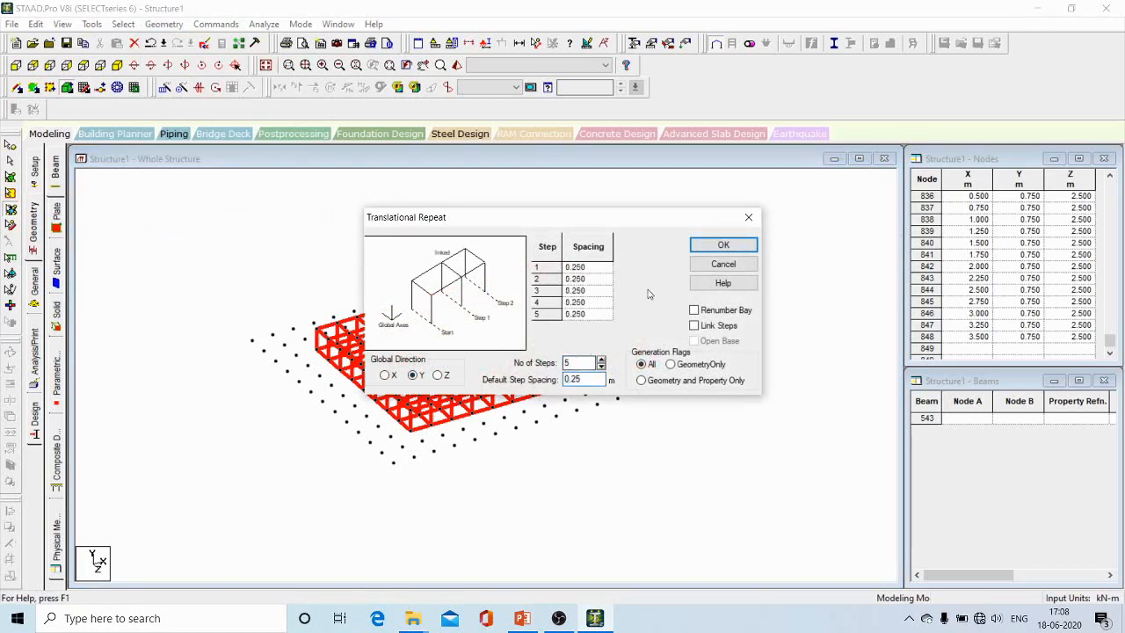
pyautogui.click(722, 245)
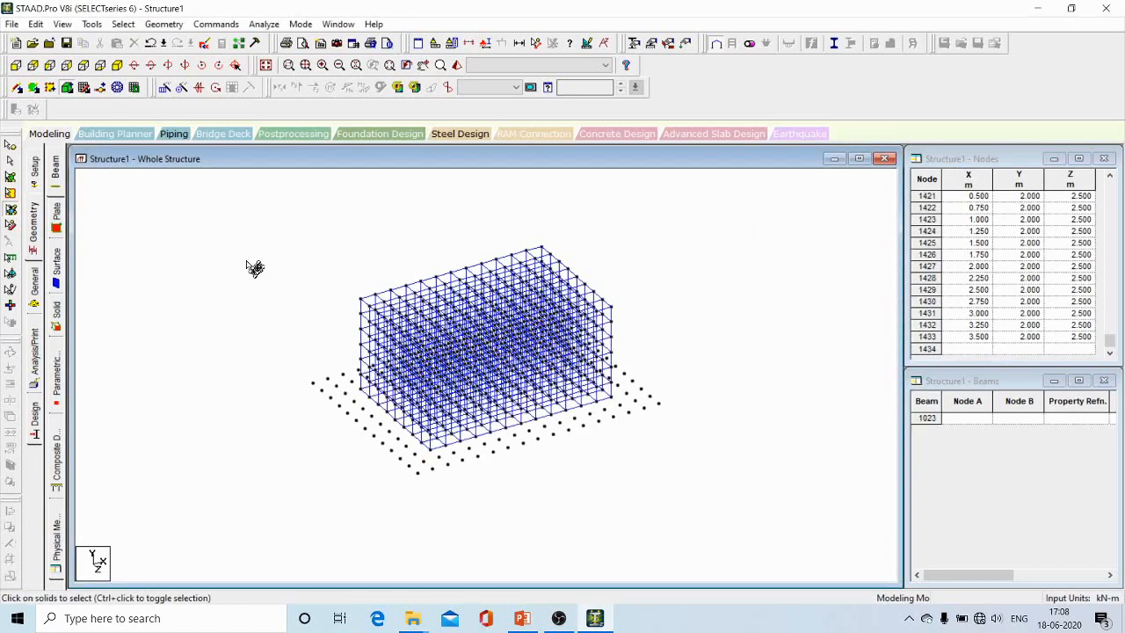
pyautogui.click(267, 64)
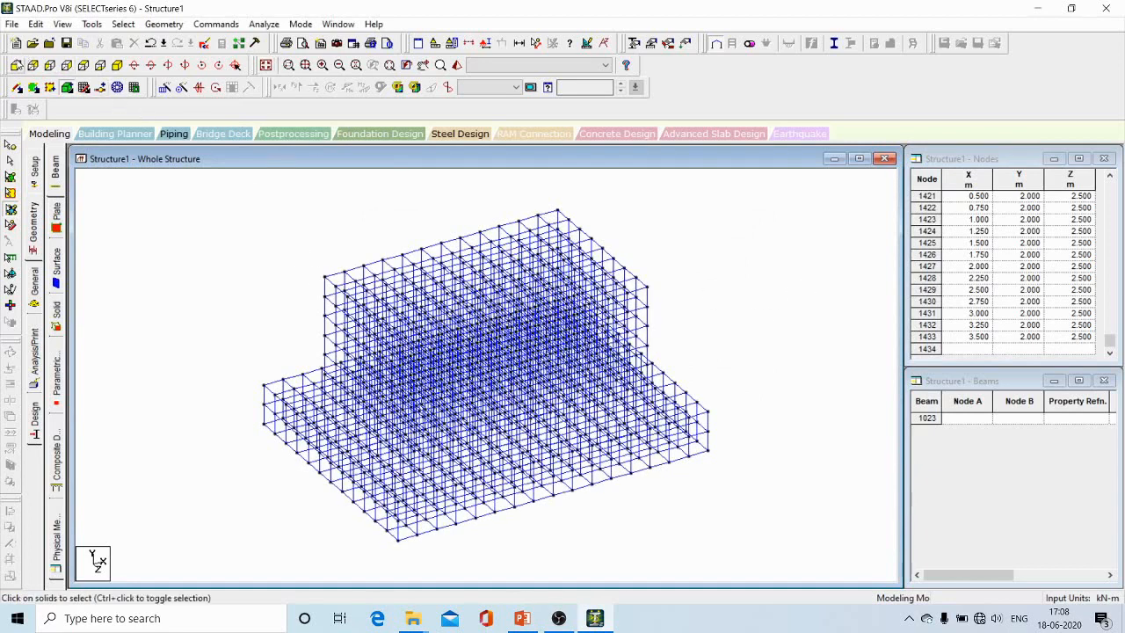
pyautogui.click(16, 64)
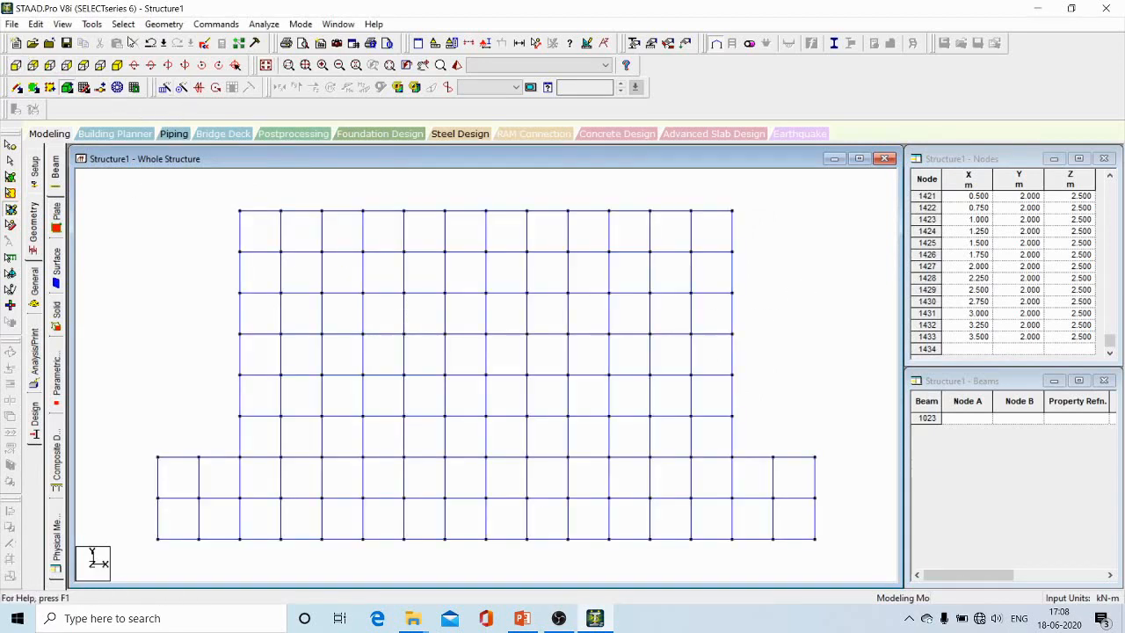
# Show the whole structure in isometric view and save the modified model
pyautogui.click(117, 64)
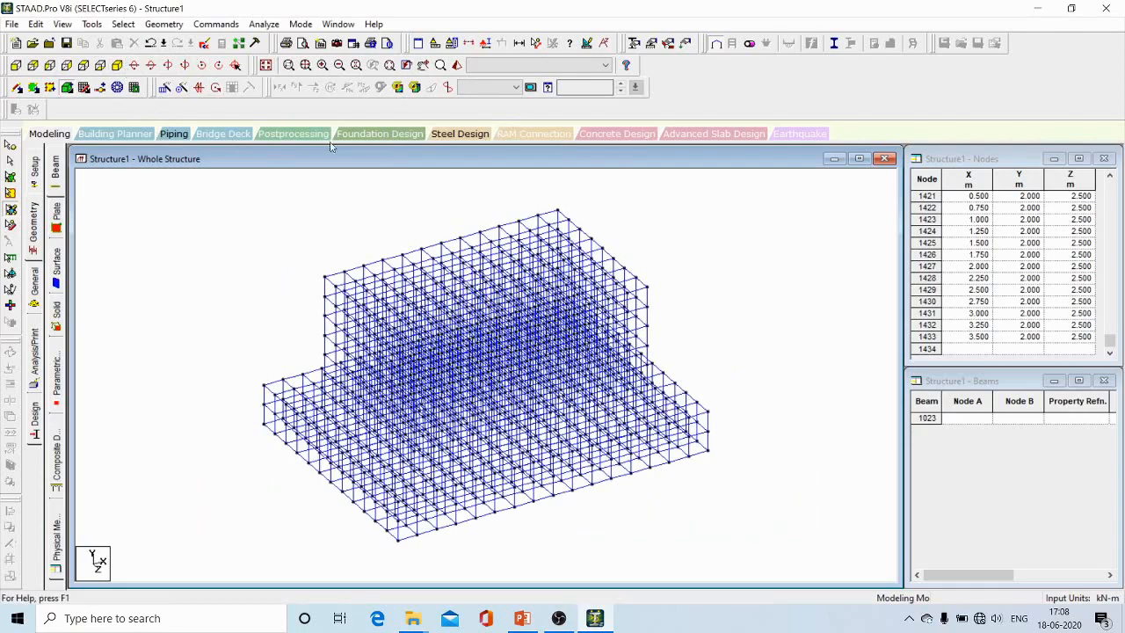
pyautogui.scroll(-1, 463, 211)
pyautogui.click(536, 43)
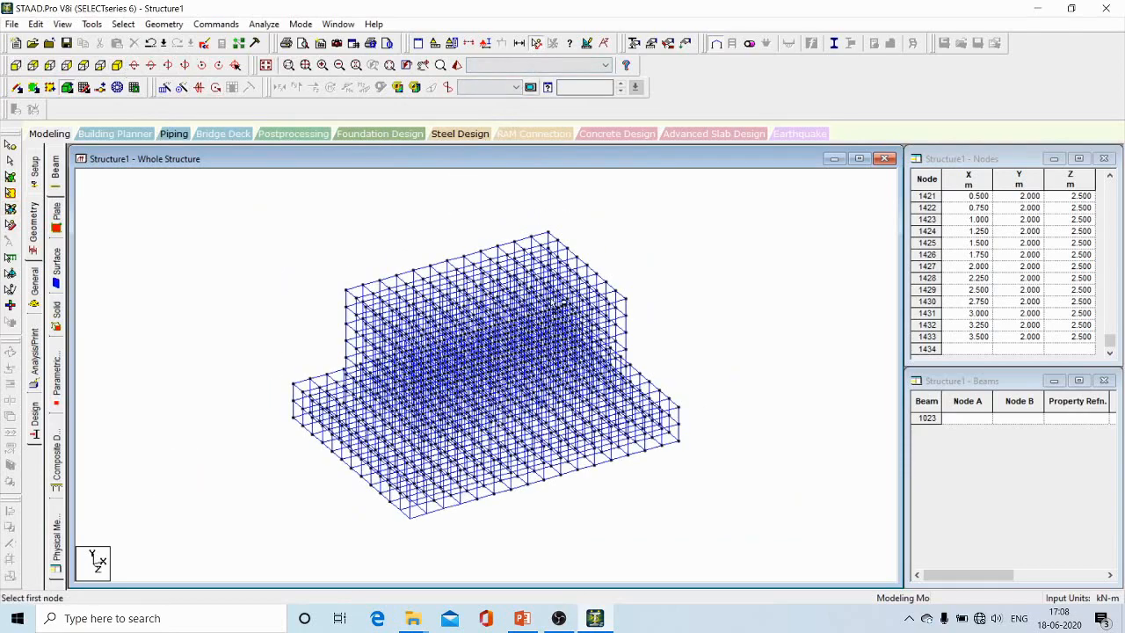
pyautogui.click(561, 338)
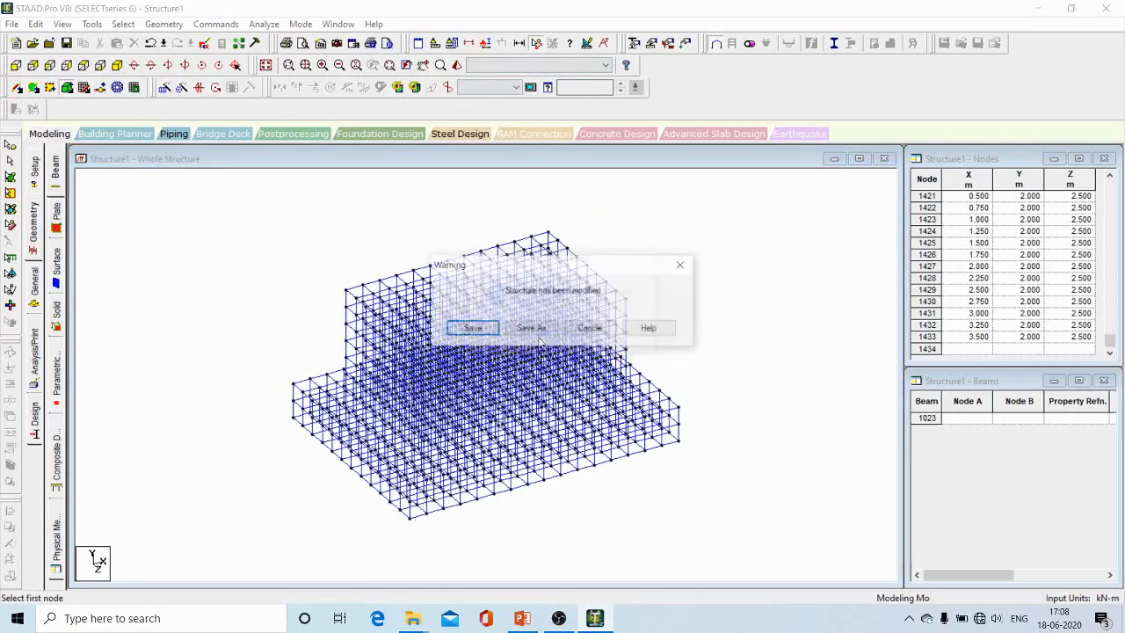
pyautogui.click(472, 328)
# Measure the base's length and width and the upper block's top edge length, and clear the displayed dimensions
pyautogui.click(410, 519)
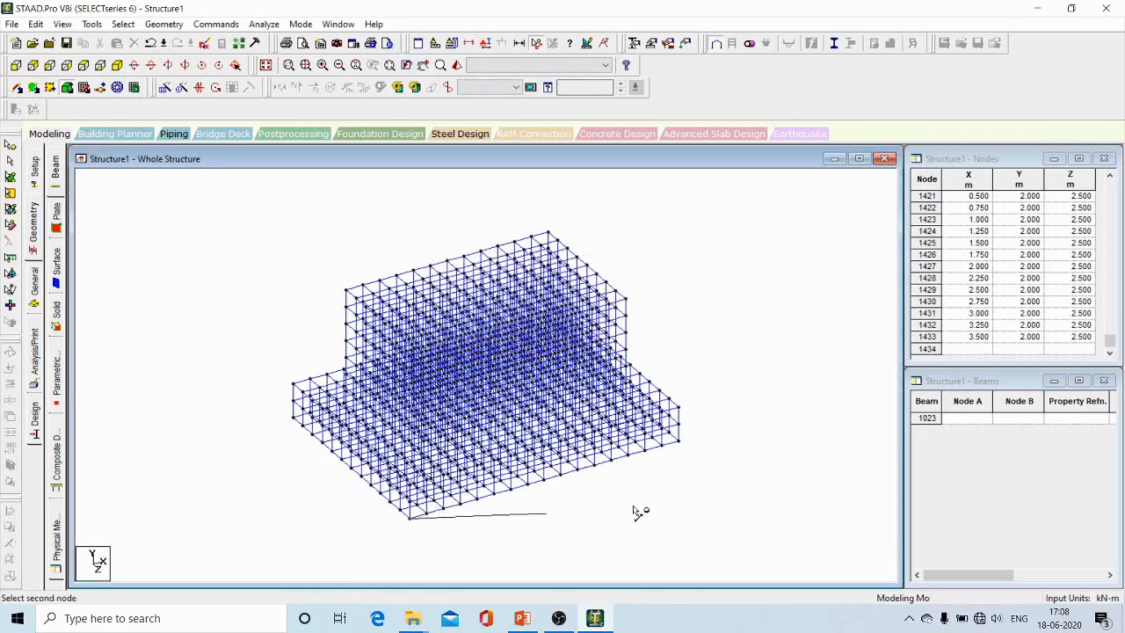
pyautogui.click(679, 444)
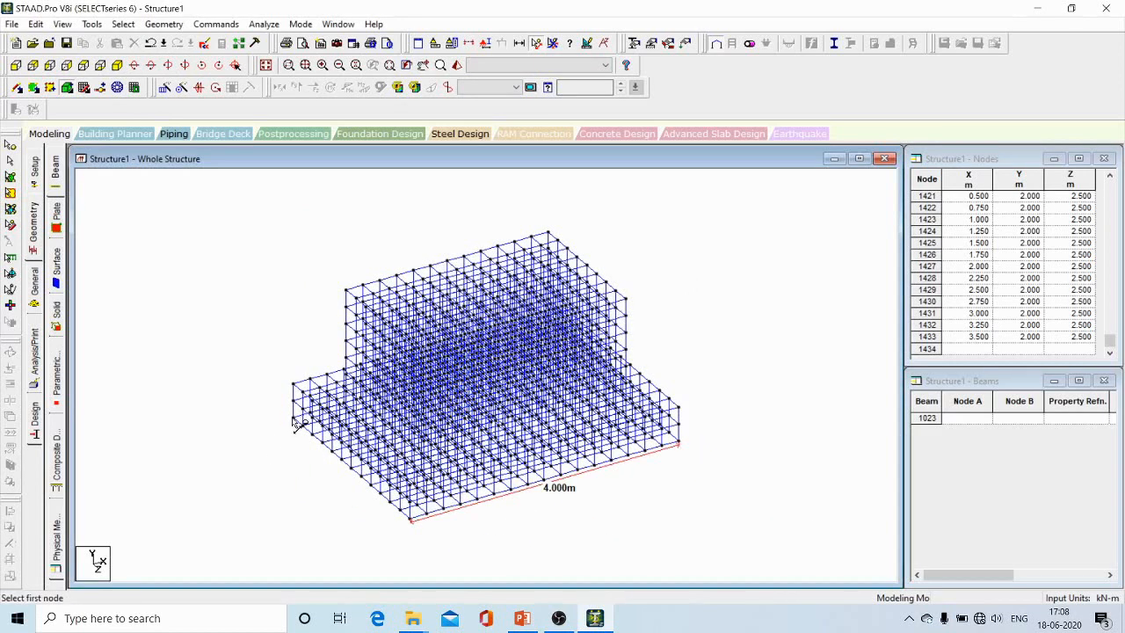
pyautogui.click(293, 419)
pyautogui.click(409, 518)
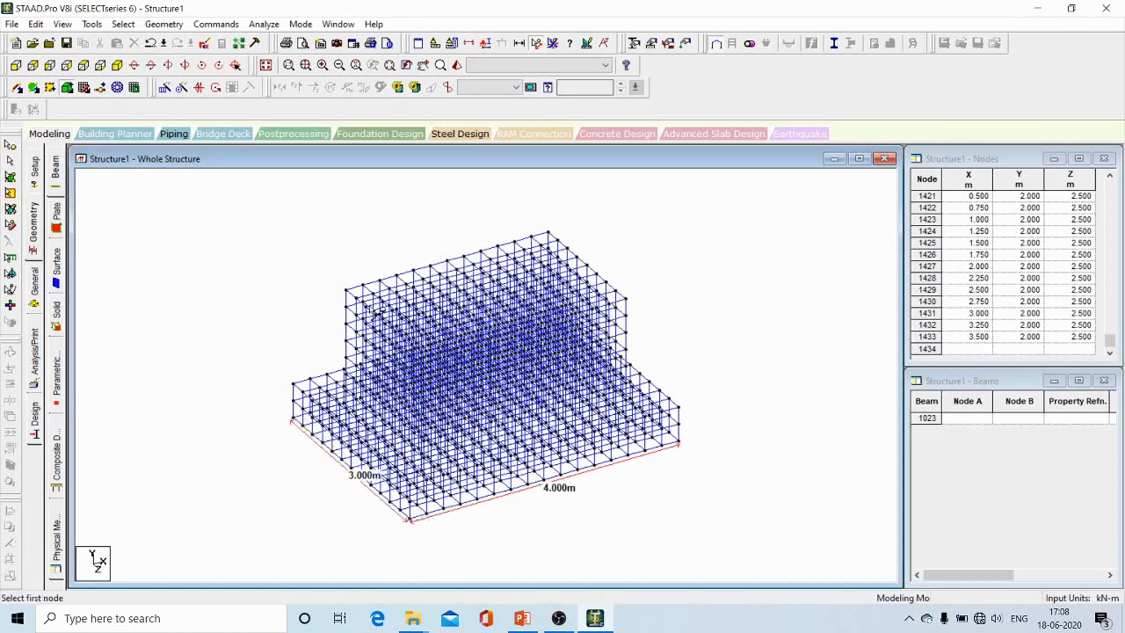
pyautogui.click(346, 290)
pyautogui.click(549, 233)
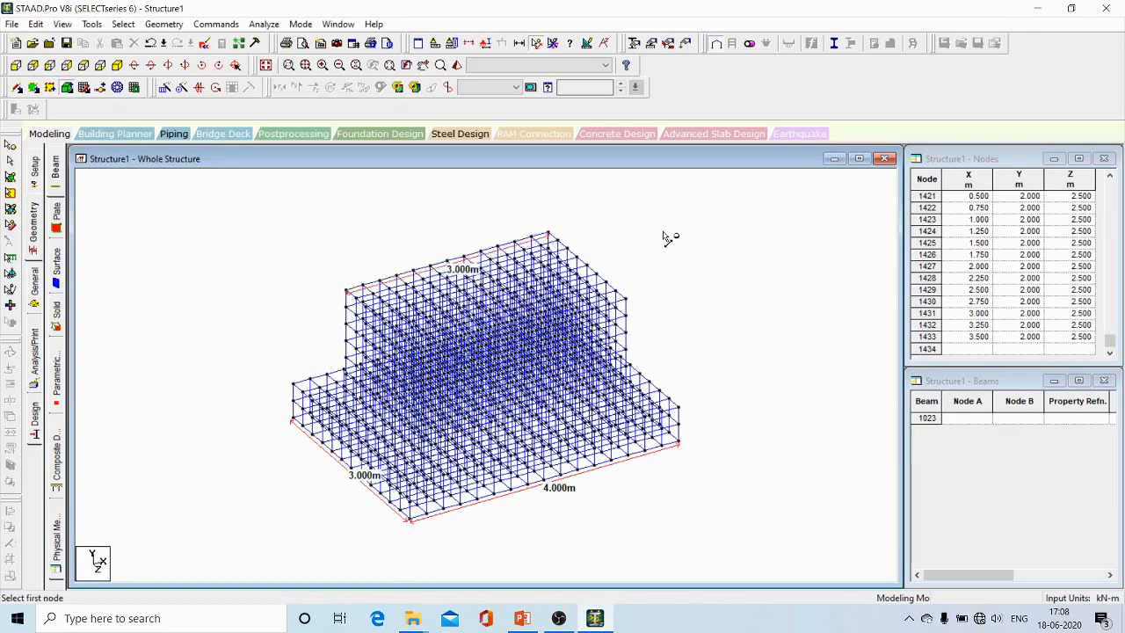
pyautogui.click(639, 279)
pyautogui.scroll(1, 622, 264)
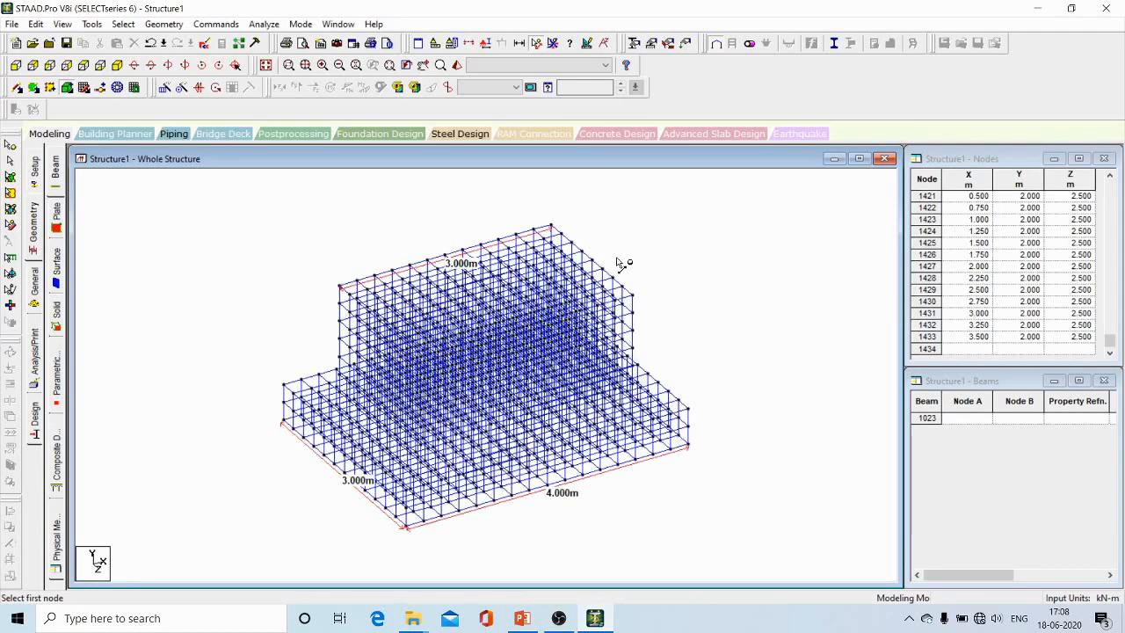
pyautogui.scroll(-1, 618, 260)
pyautogui.click(553, 43)
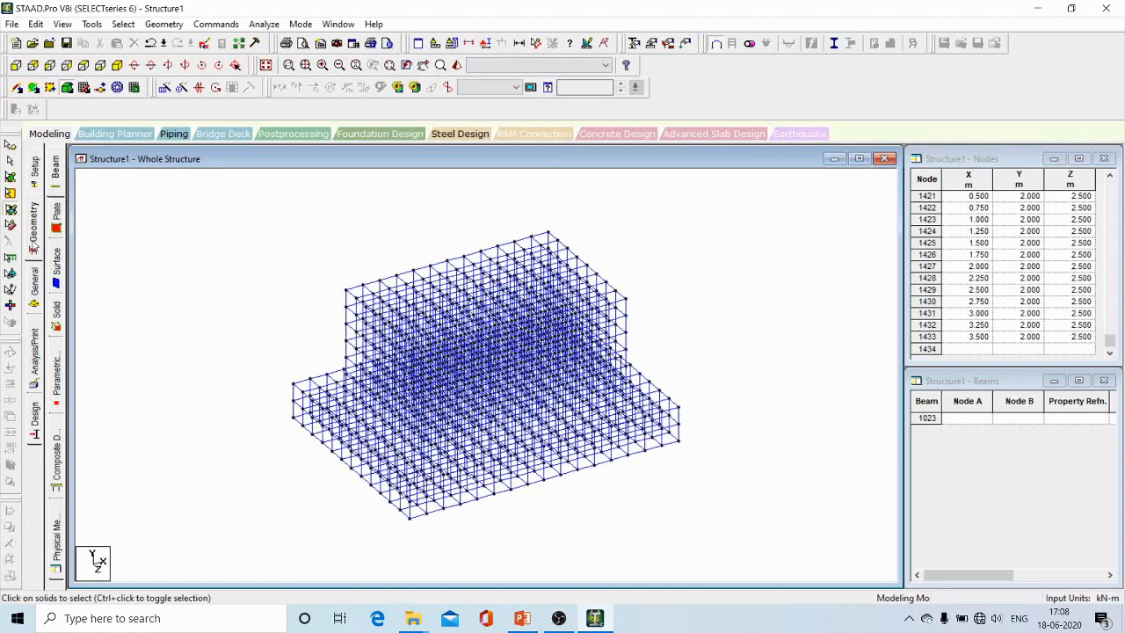
# Open the General section properties page for the whole structure
pyautogui.click(35, 285)
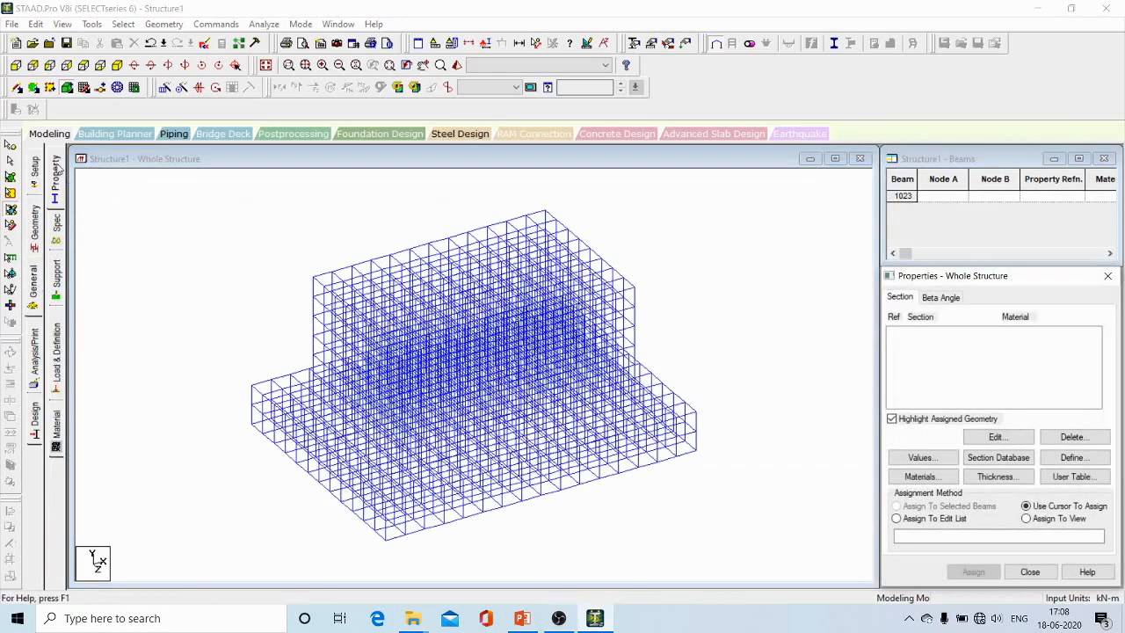
pyautogui.click(59, 170)
pyautogui.scroll(-3, 256, 264)
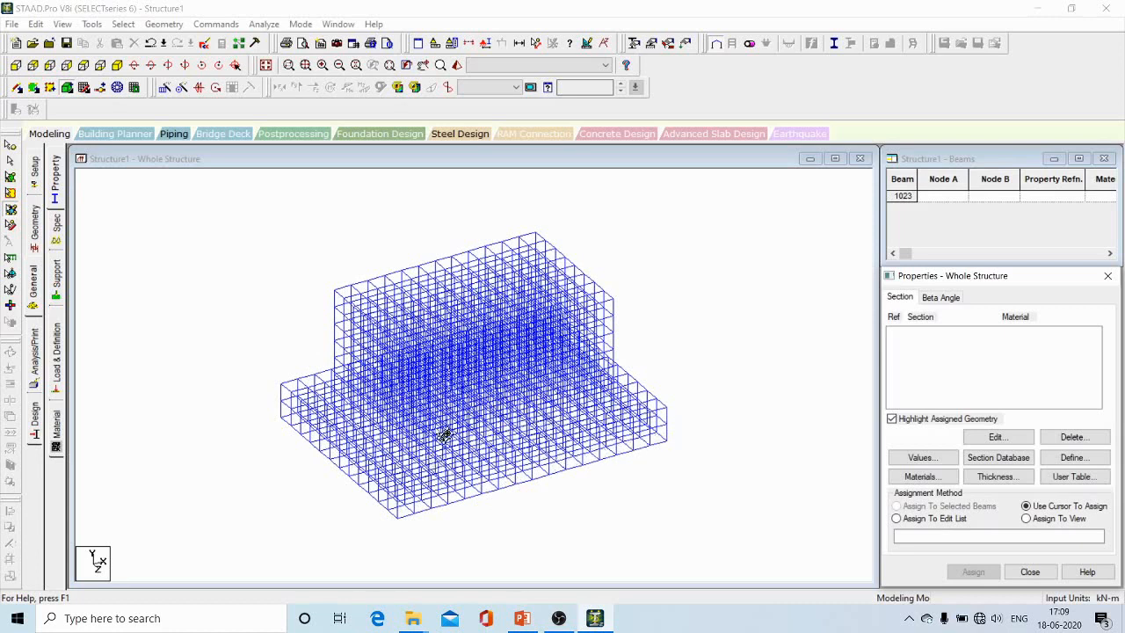
pyautogui.moveTo(459, 408)
# Select all nodes on the base's bottom face and display only those nodes in plan
pyautogui.click(16, 90)
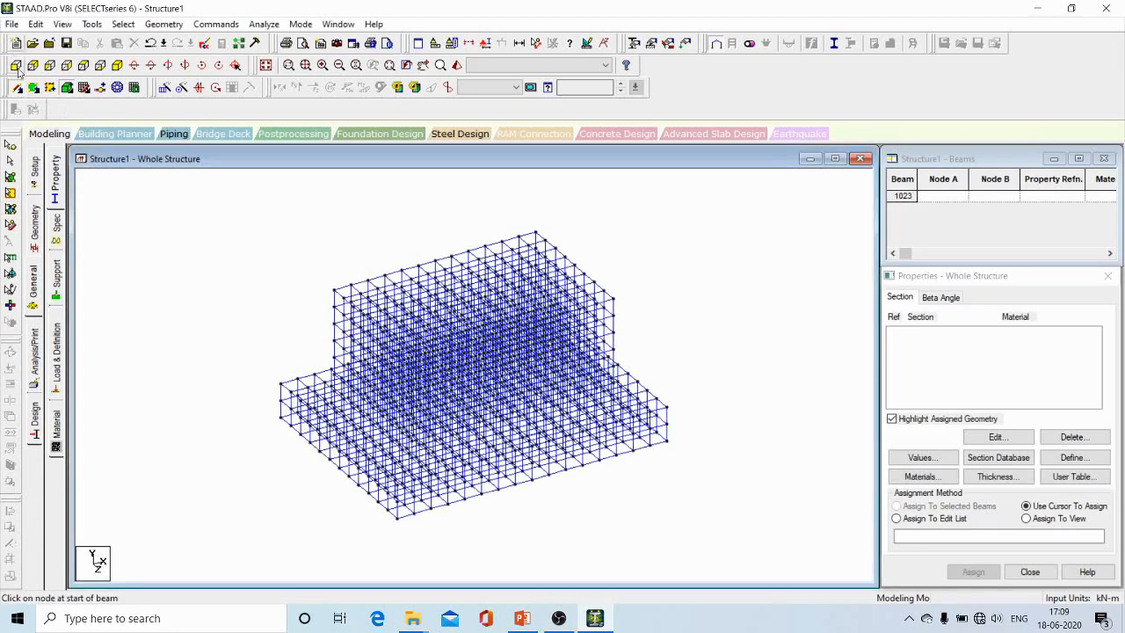
pyautogui.click(16, 65)
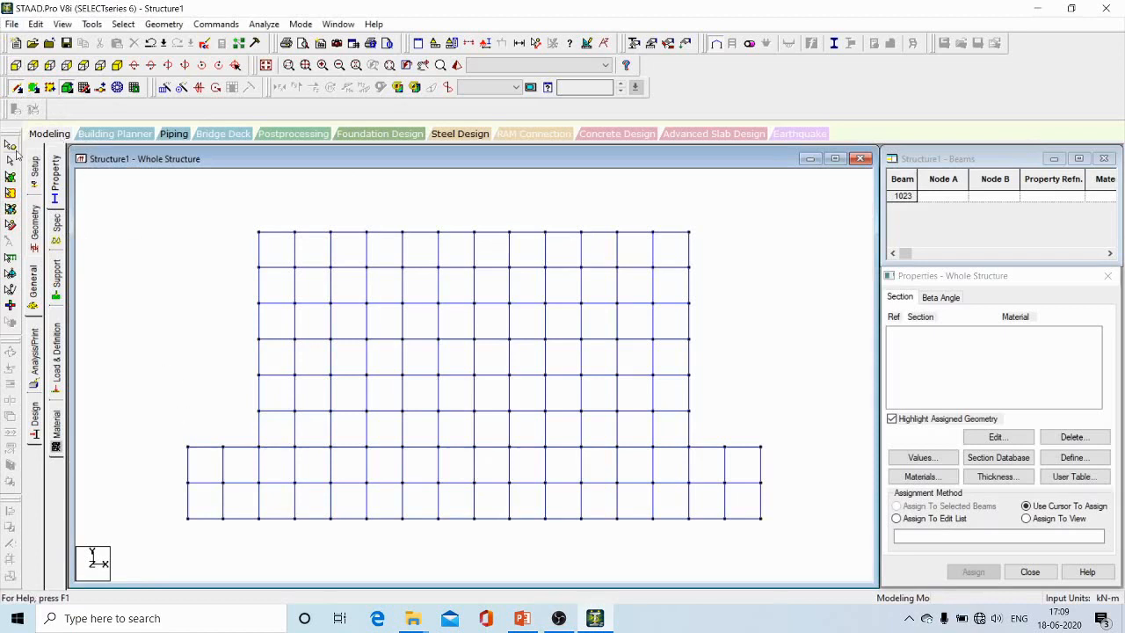
pyautogui.click(11, 146)
pyautogui.moveTo(167, 507); pyautogui.dragTo(781, 557)
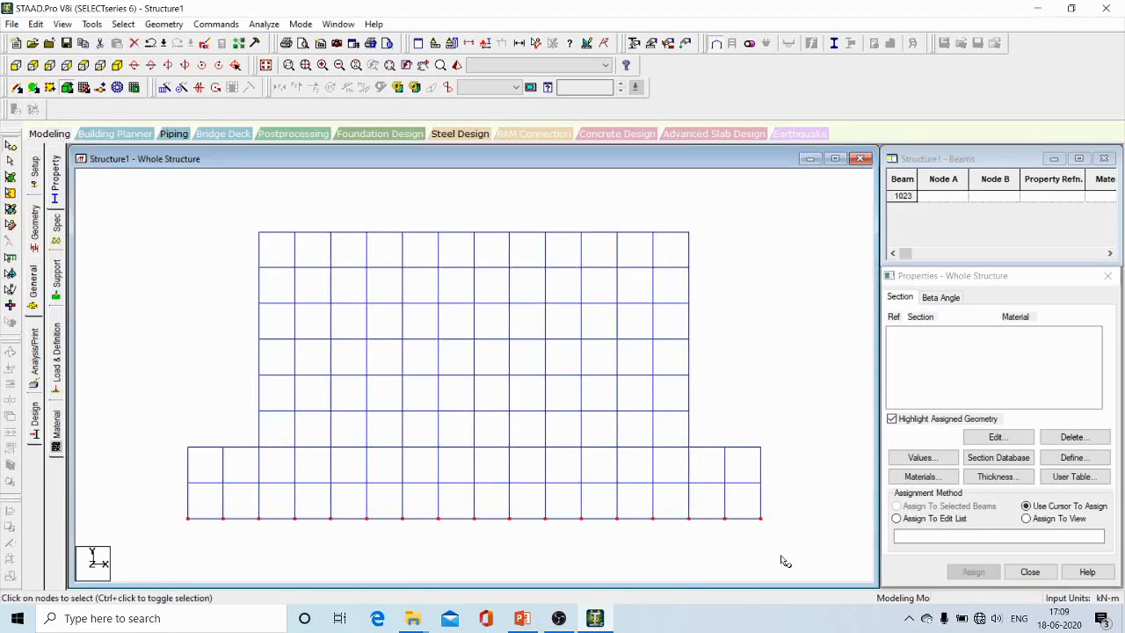
pyautogui.hotkey('alt', 'v')
pyautogui.press('v')
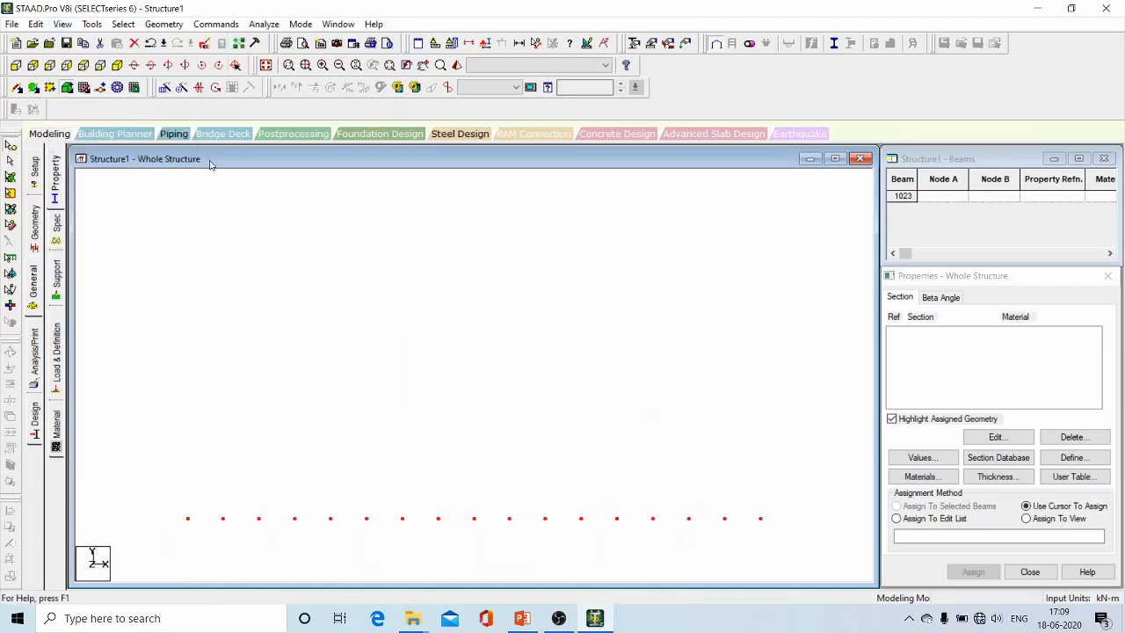
pyautogui.click(82, 65)
pyautogui.click(761, 310)
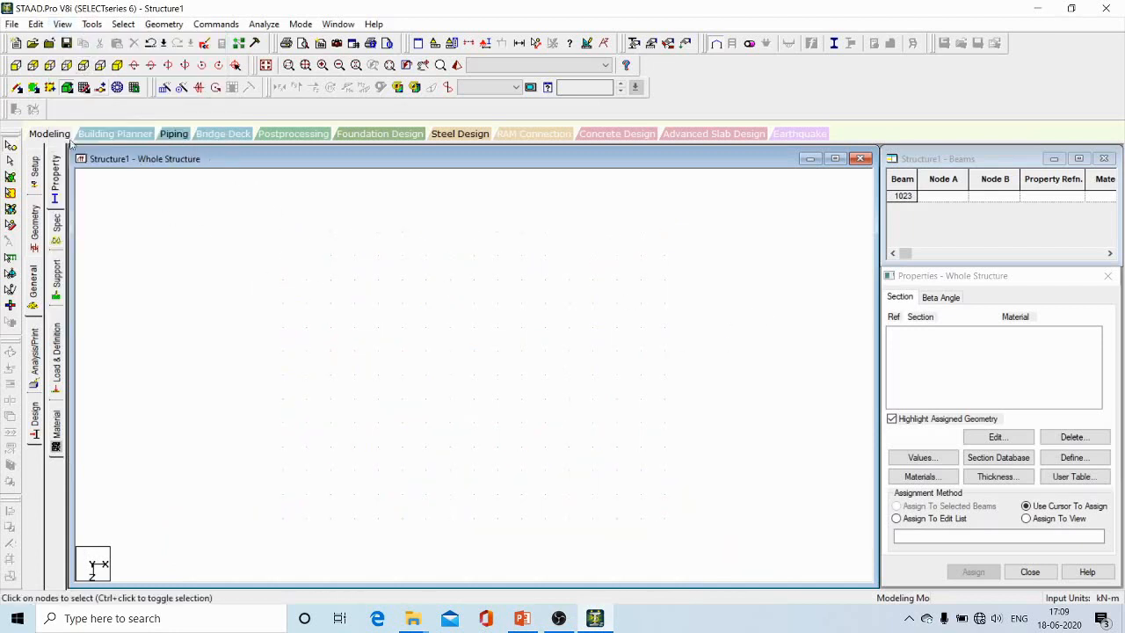
# Draw two diagonal beams between the opposite corner nodes of the isolated bottom grid, and show the whole structure from the front
pyautogui.click(16, 87)
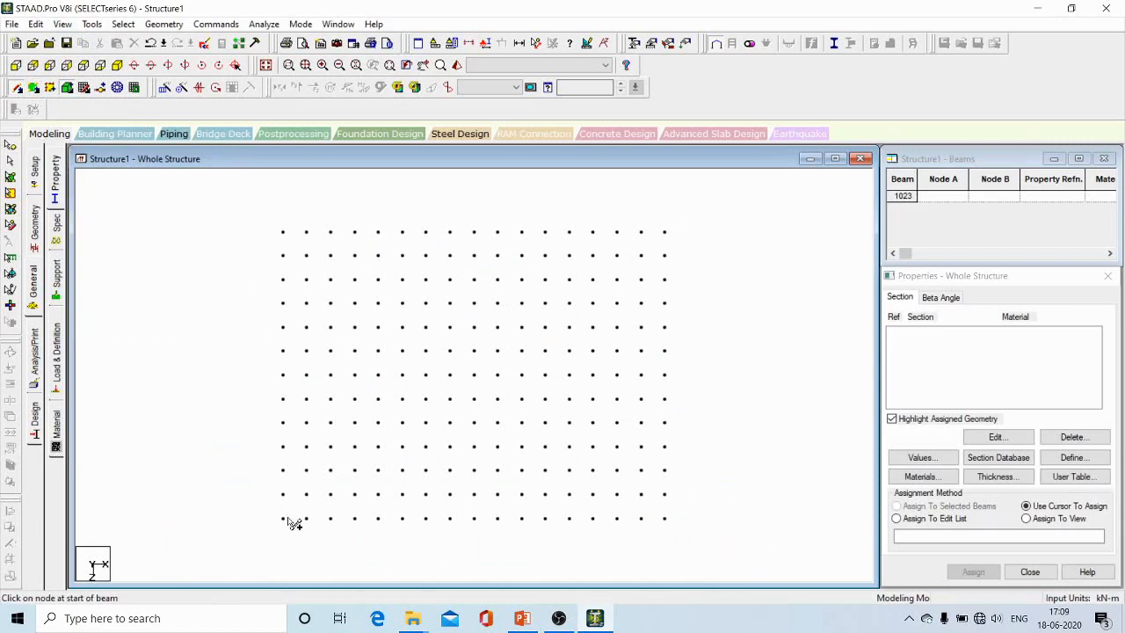
pyautogui.moveTo(282, 519); pyautogui.dragTo(666, 233)
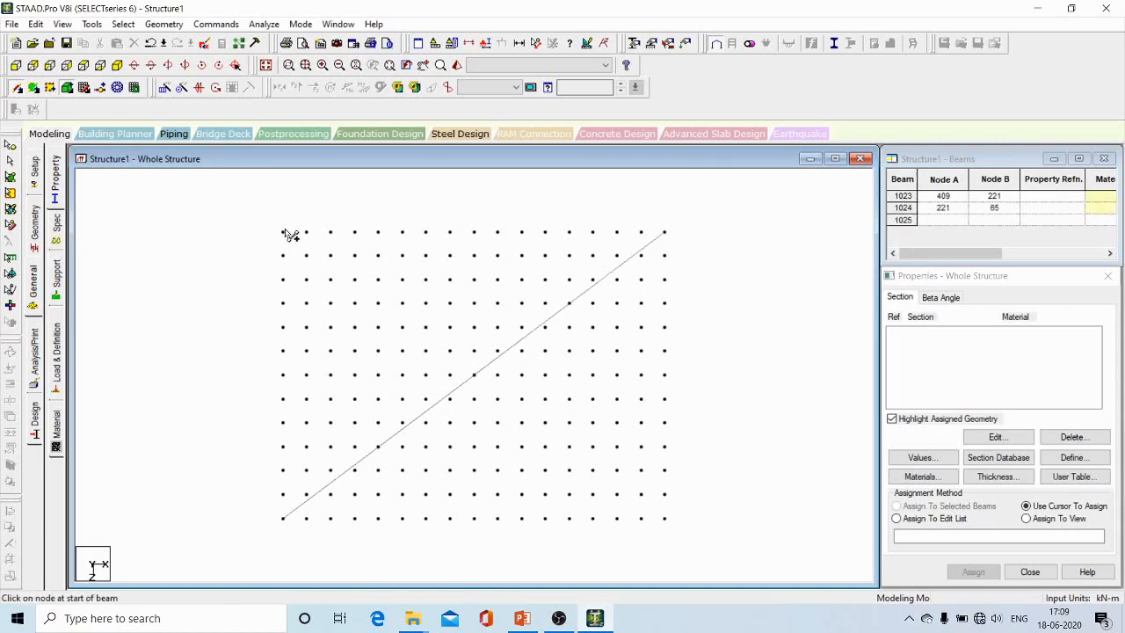
pyautogui.moveTo(283, 232)
pyautogui.mouseDown()
pyautogui.moveTo(510, 395)
pyautogui.moveTo(476, 379)
pyautogui.moveTo(642, 515)
pyautogui.moveTo(665, 518)
pyautogui.mouseUp()
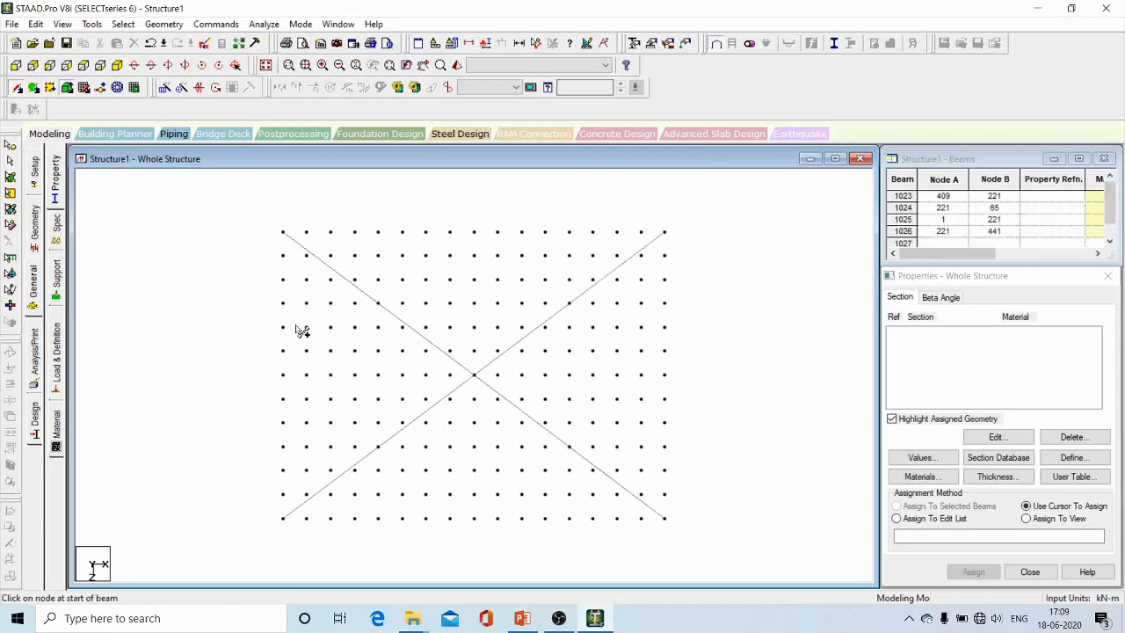
pyautogui.scroll(-3, 214, 251)
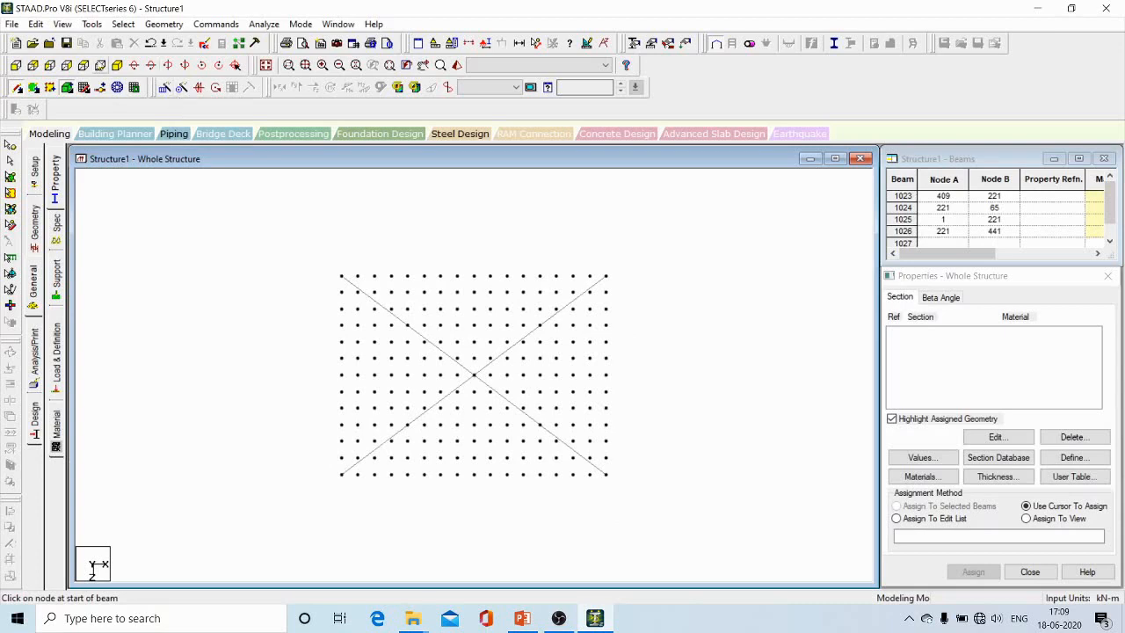
pyautogui.click(267, 65)
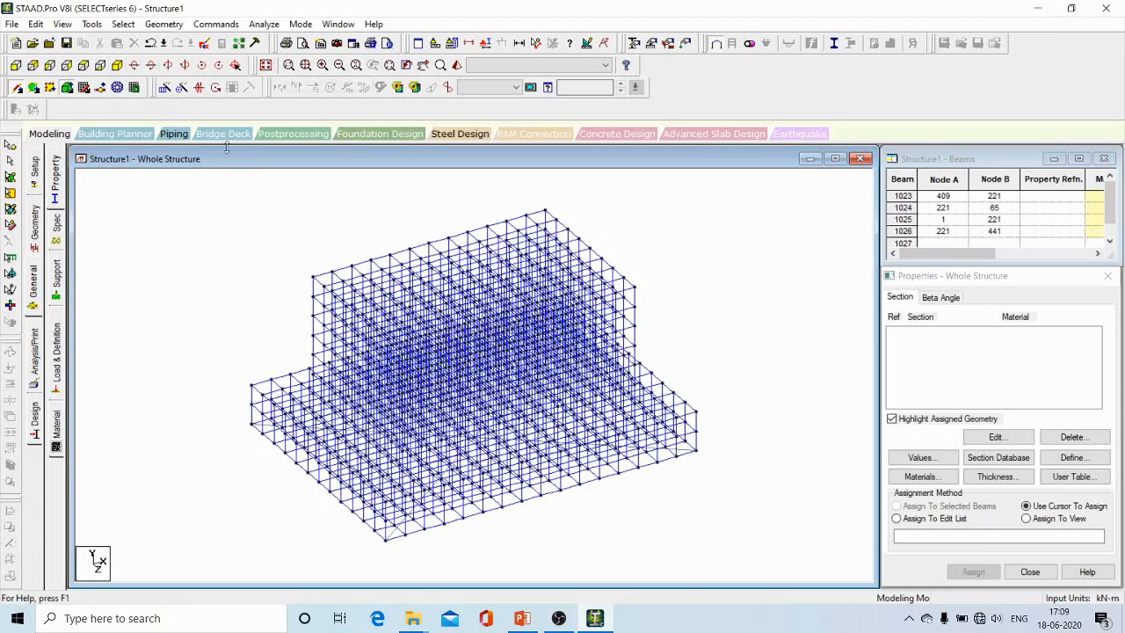
pyautogui.click(16, 65)
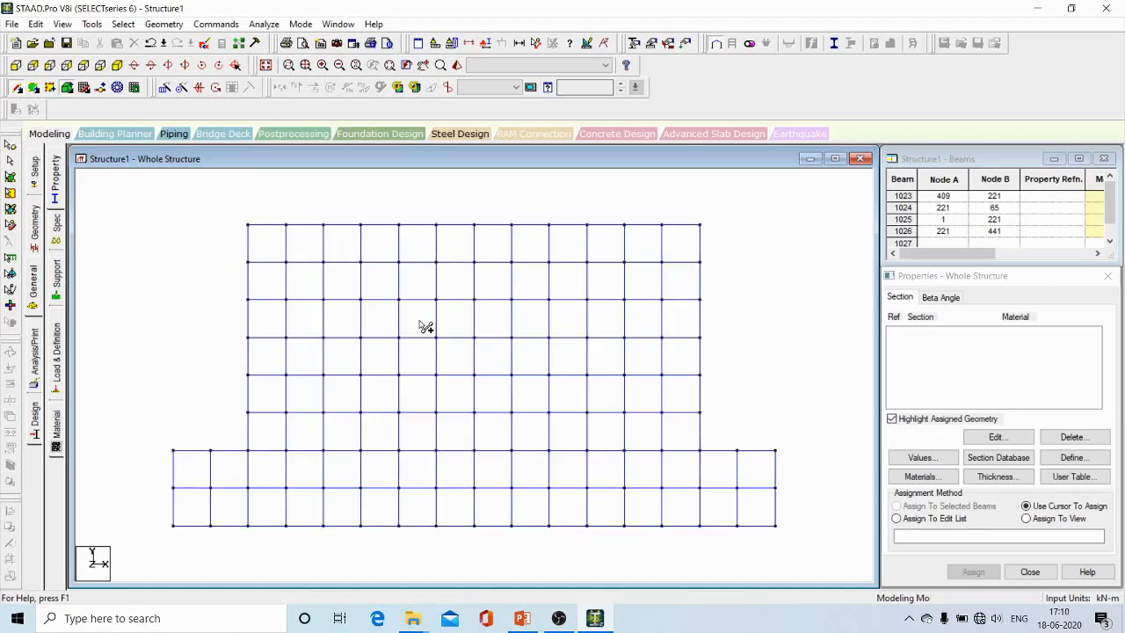
pyautogui.scroll(-1, 425, 334)
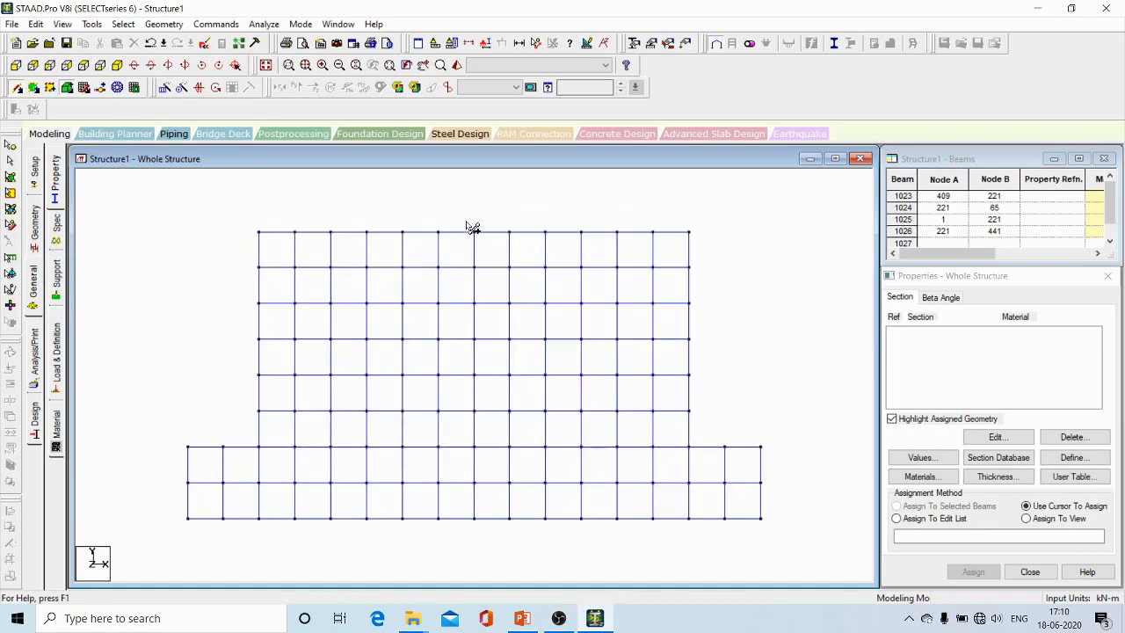
pyautogui.scroll(-1, 492, 315)
pyautogui.scroll(1, 468, 213)
pyautogui.scroll(-1, 478, 261)
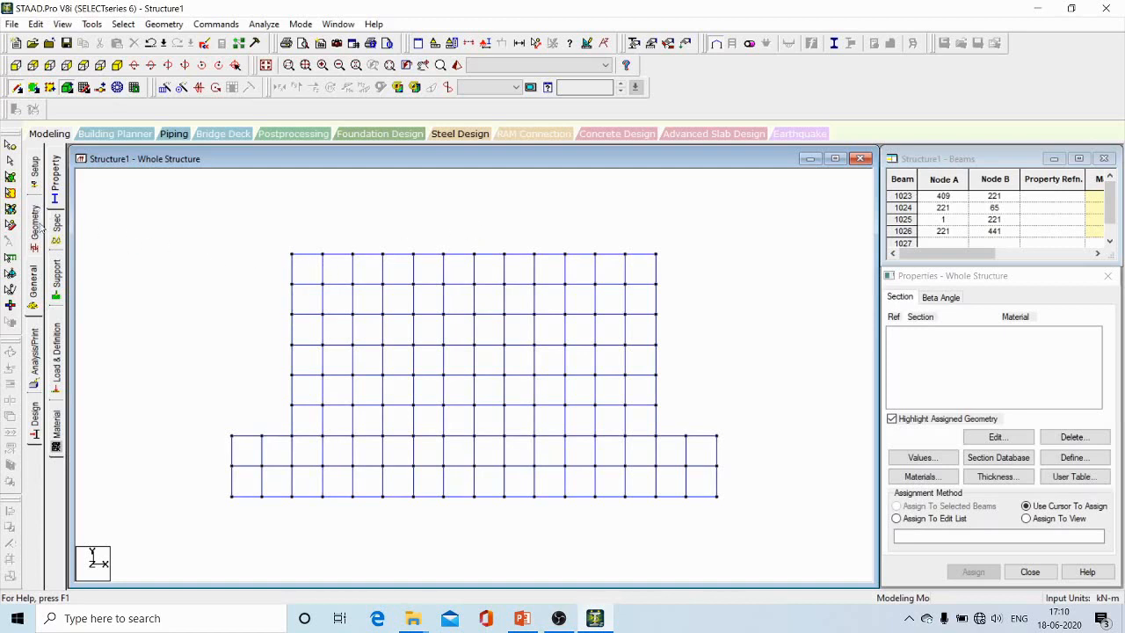
# Add a node above the upper block in the node table at X 2, Y 2.15 and Z 1.5 m
pyautogui.click(34, 228)
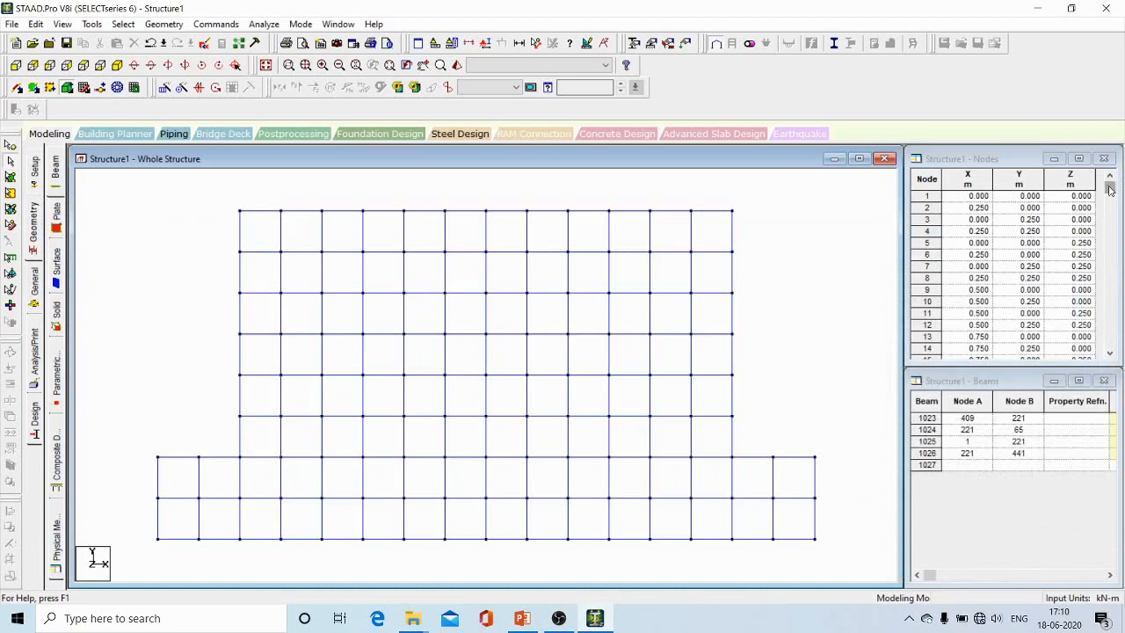
pyautogui.moveTo(1110, 186); pyautogui.dragTo(1110, 350)
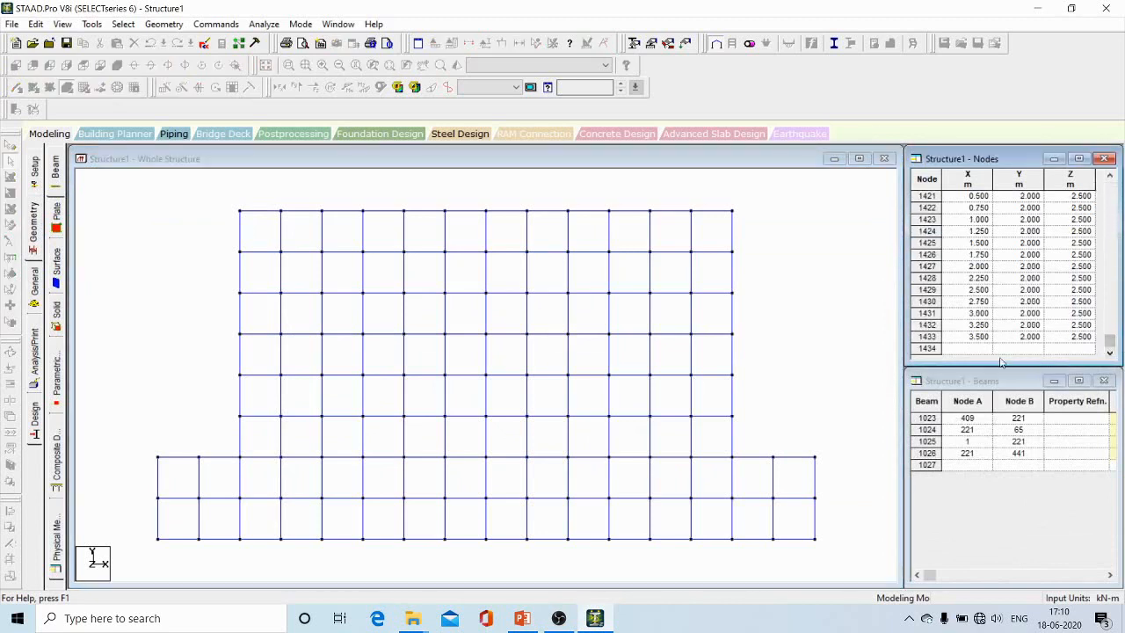
pyautogui.click(972, 349)
pyautogui.write('2')
pyautogui.press('Tab')
pyautogui.write('2')
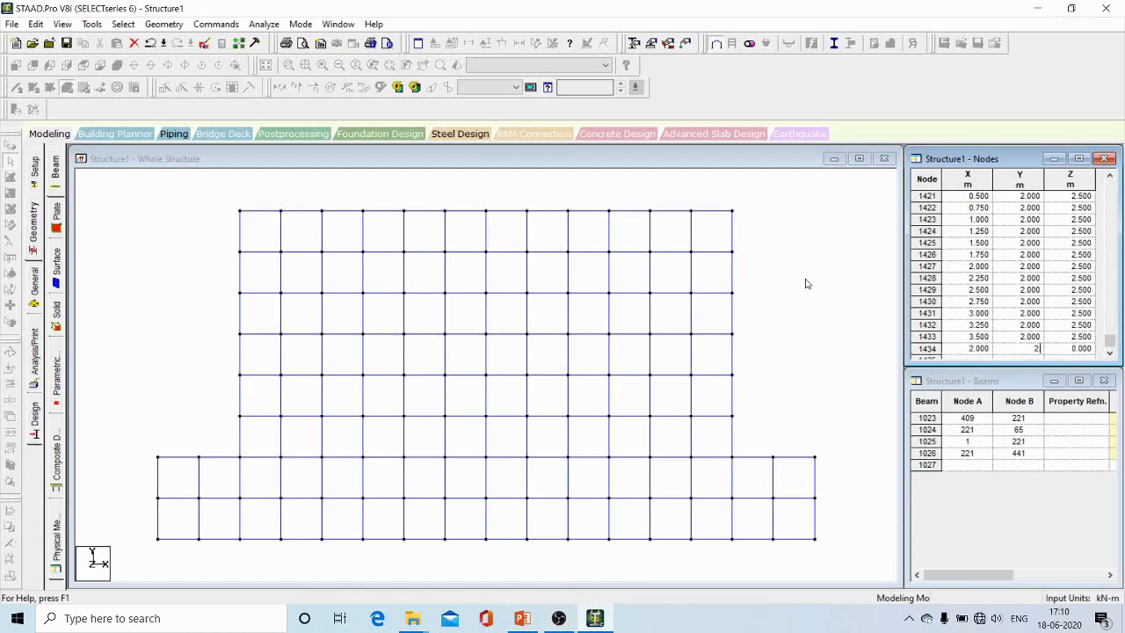
pyautogui.write('.15')
pyautogui.press('Tab')
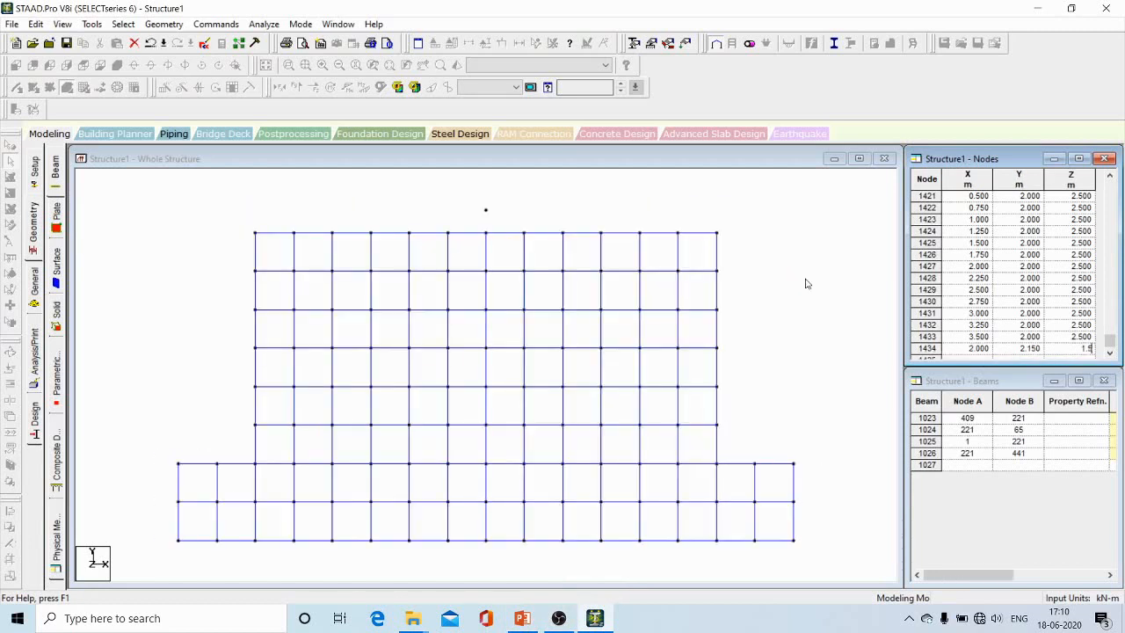
pyautogui.write('1.5')
pyautogui.press('Return')
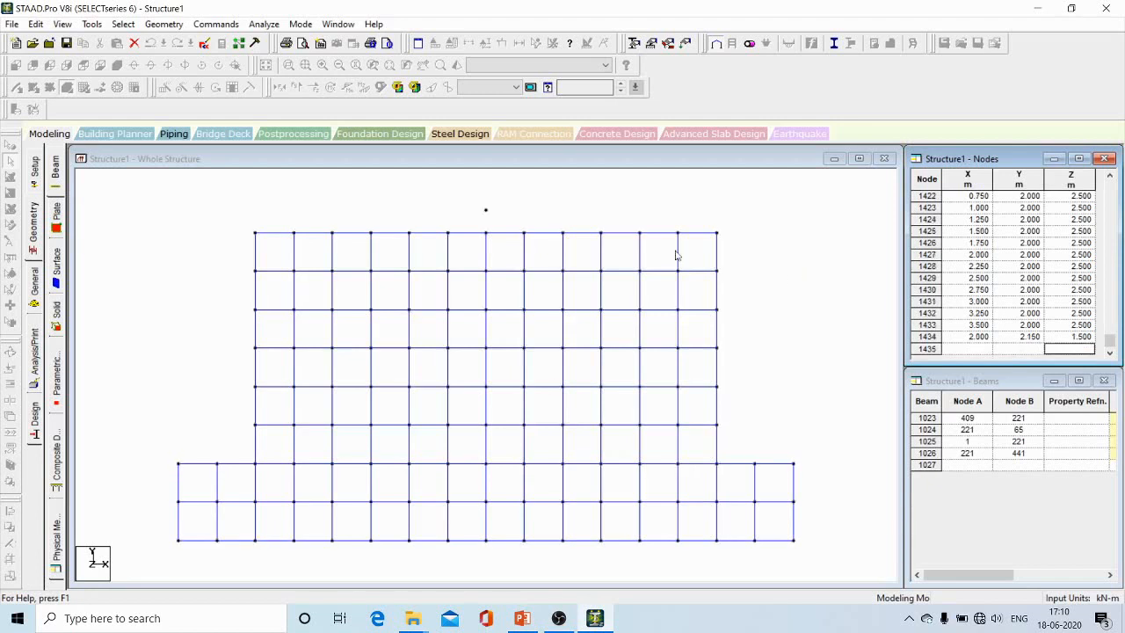
# Isolate the new node above the block together with the 3 by 3 grid of top-face nodes beneath it, in isometric view
pyautogui.click(135, 260)
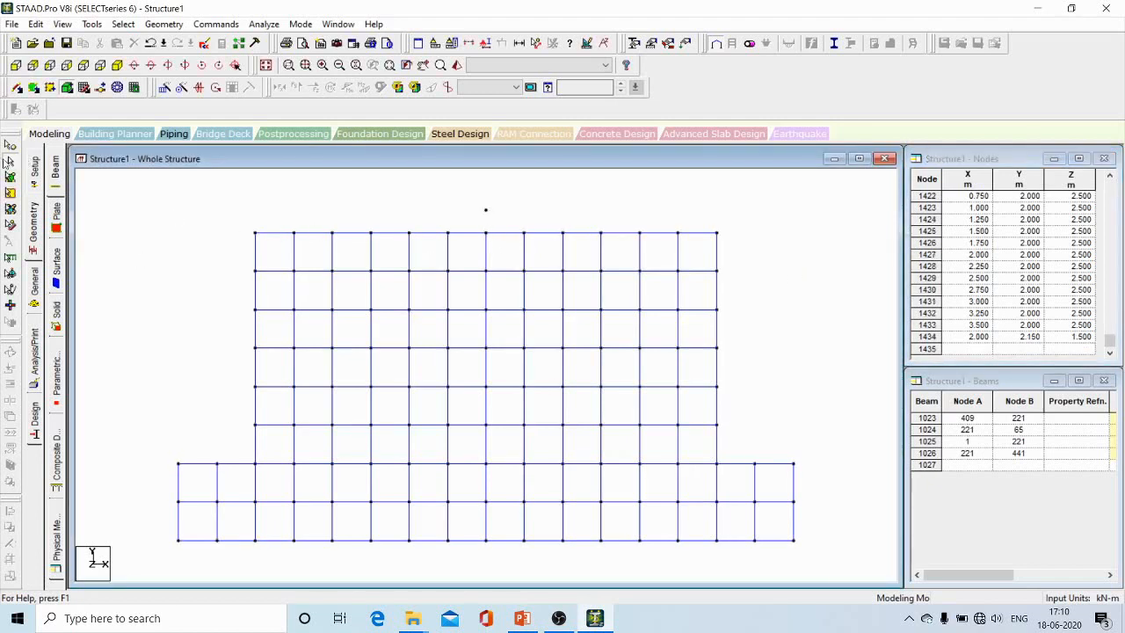
pyautogui.click(11, 144)
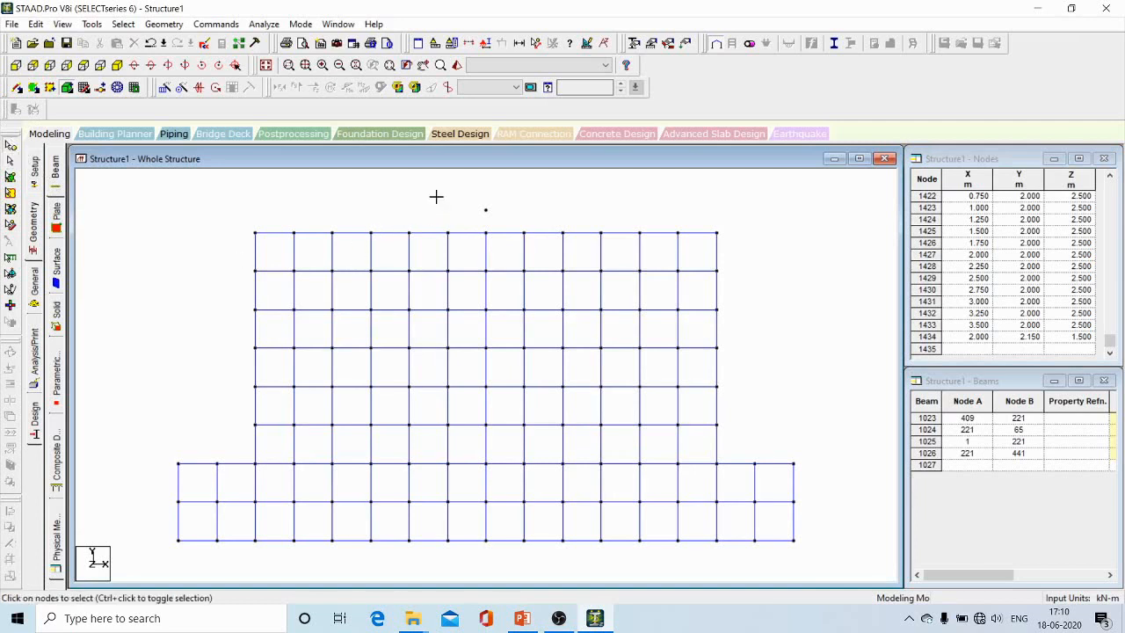
pyautogui.moveTo(437, 199); pyautogui.dragTo(531, 242)
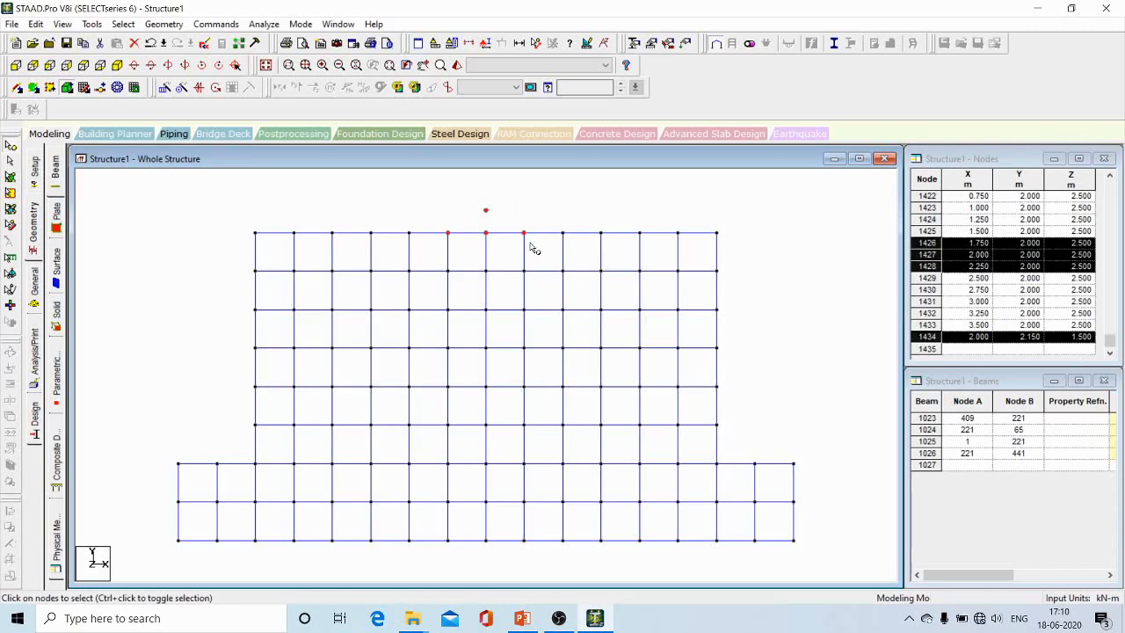
pyautogui.hotkey('alt', 'v')
pyautogui.press('v')
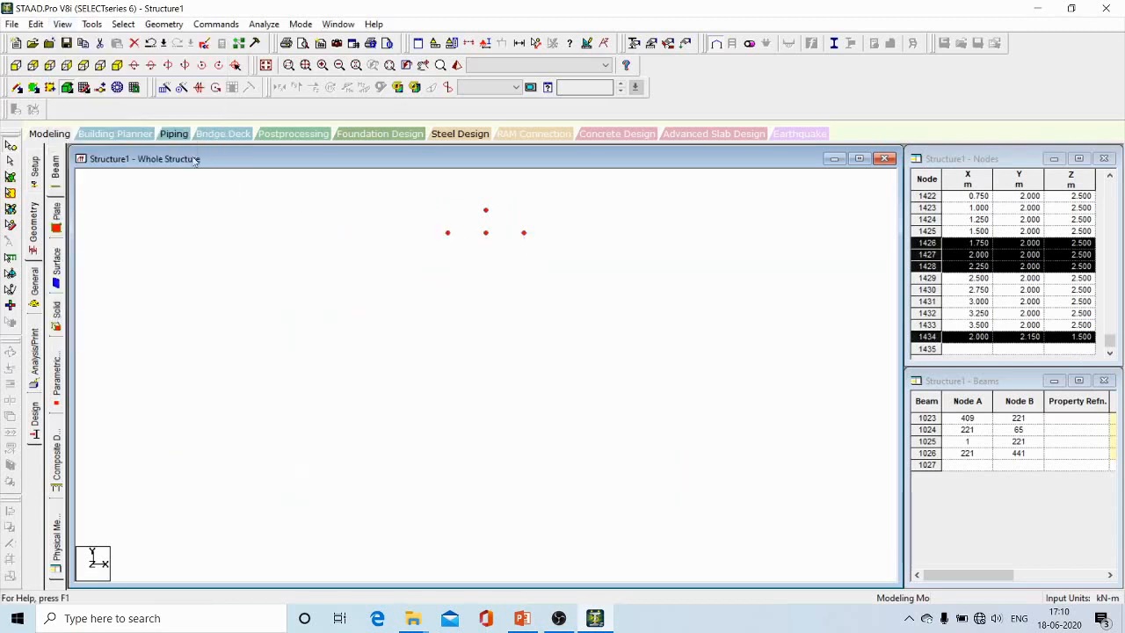
pyautogui.click(51, 65)
pyautogui.moveTo(434, 193); pyautogui.dragTo(536, 263)
pyautogui.hotkey('alt', 'v')
pyautogui.press('v')
pyautogui.click(118, 66)
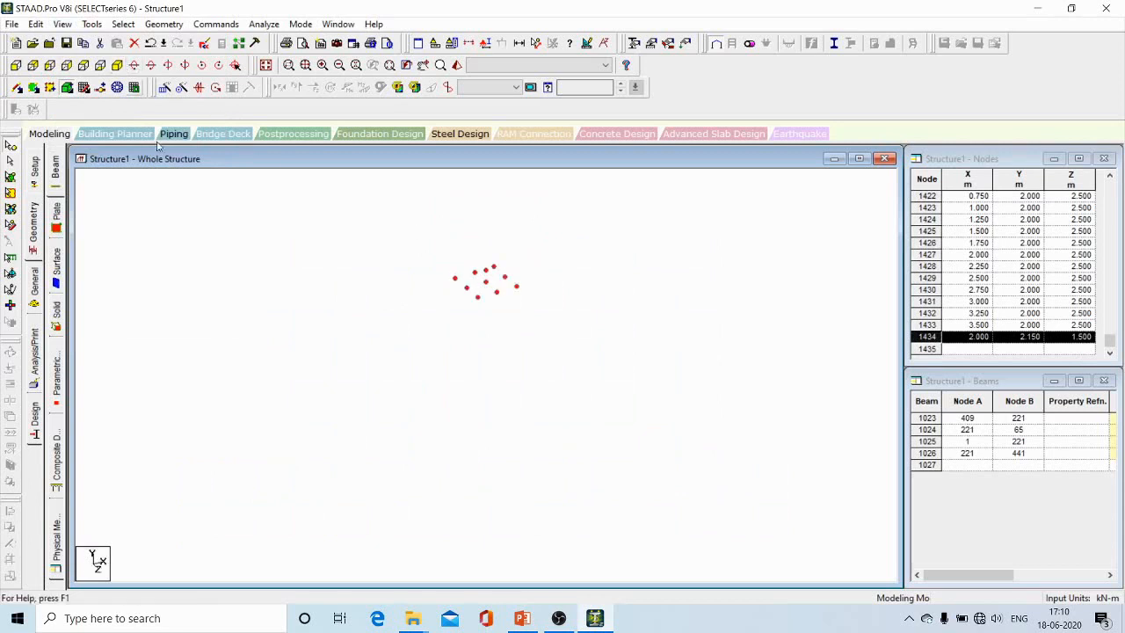
pyautogui.moveTo(536, 249); pyautogui.dragTo(568, 343, button='middle')
pyautogui.scroll(6, 510, 351)
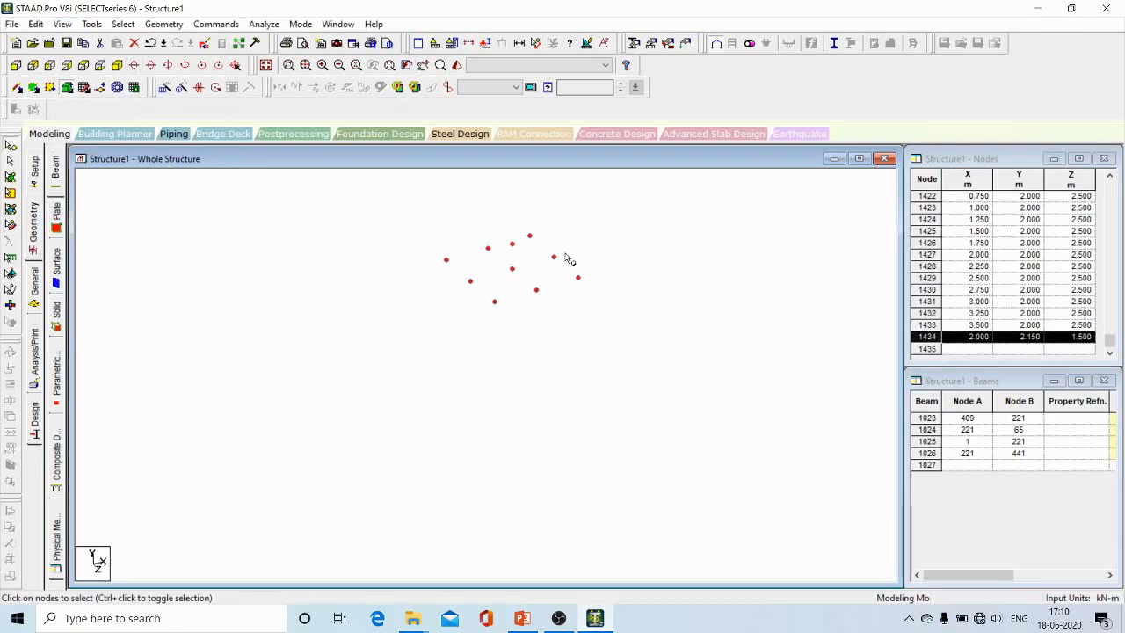
# Draw five beams from the node above the block to the centre and four corner nodes beneath, and show the whole structure
pyautogui.click(627, 238)
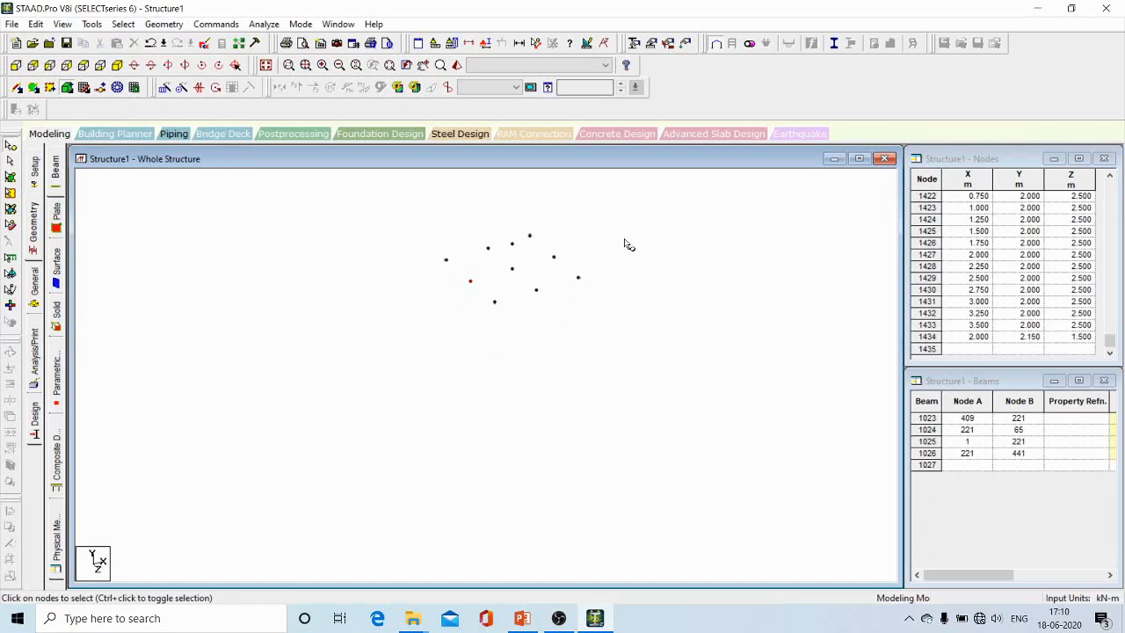
pyautogui.click(16, 90)
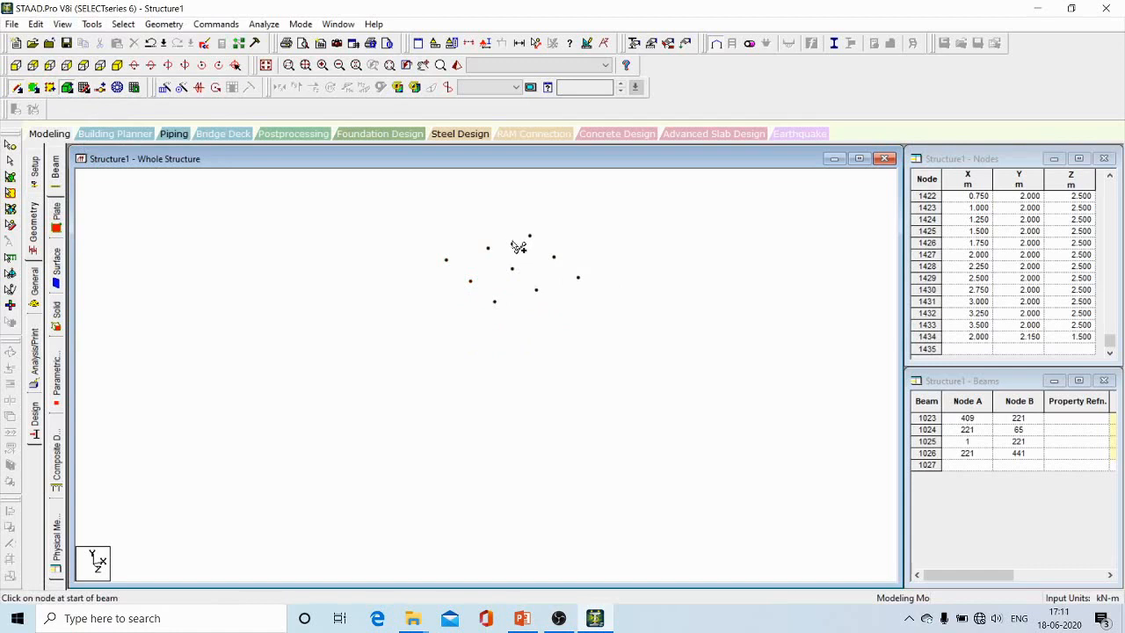
pyautogui.moveTo(513, 244); pyautogui.dragTo(446, 260)
pyautogui.moveTo(512, 245); pyautogui.dragTo(493, 298)
pyautogui.moveTo(513, 245); pyautogui.dragTo(579, 280)
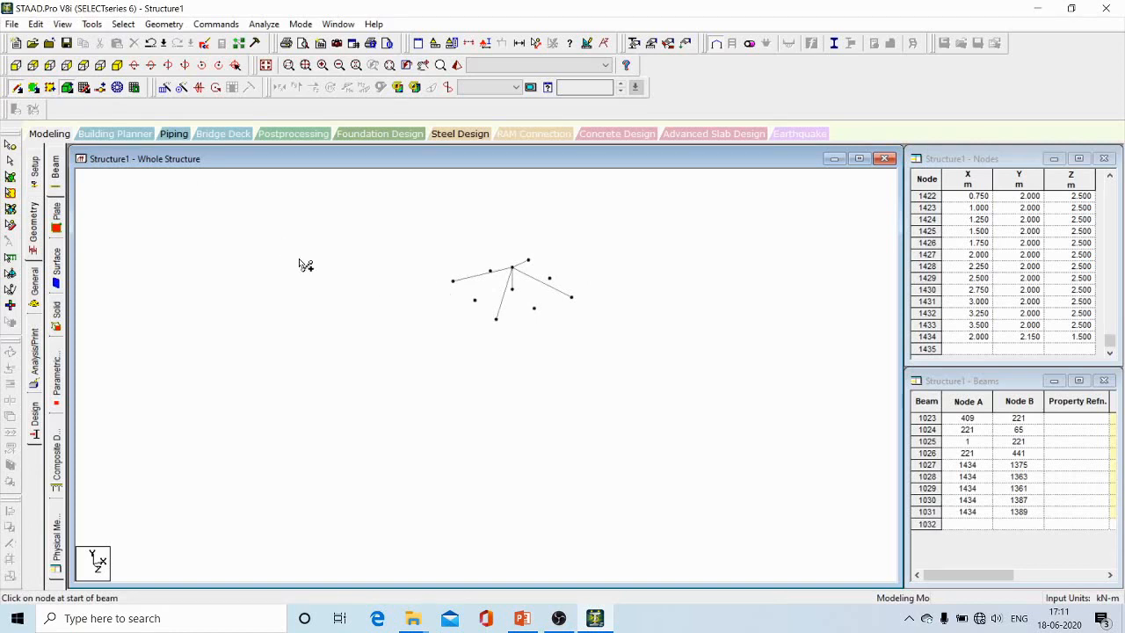
pyautogui.click(265, 65)
pyautogui.scroll(-2, 369, 216)
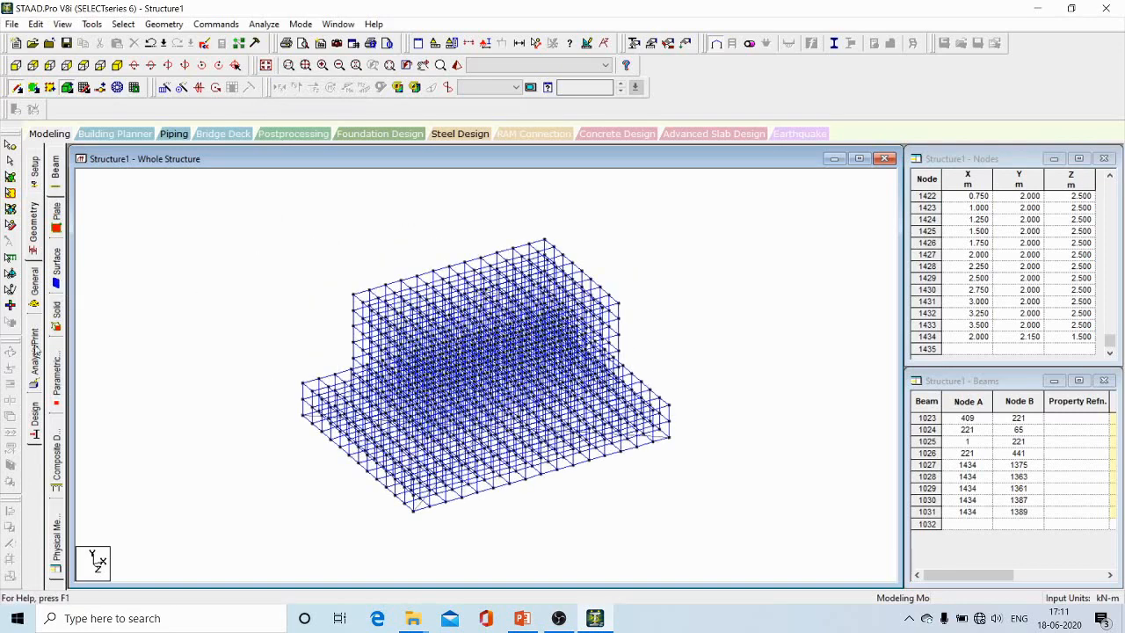
# Define a rectangular beam section with YD 0.05 m and ZD 0.05 m in CONCRETE
pyautogui.click(35, 283)
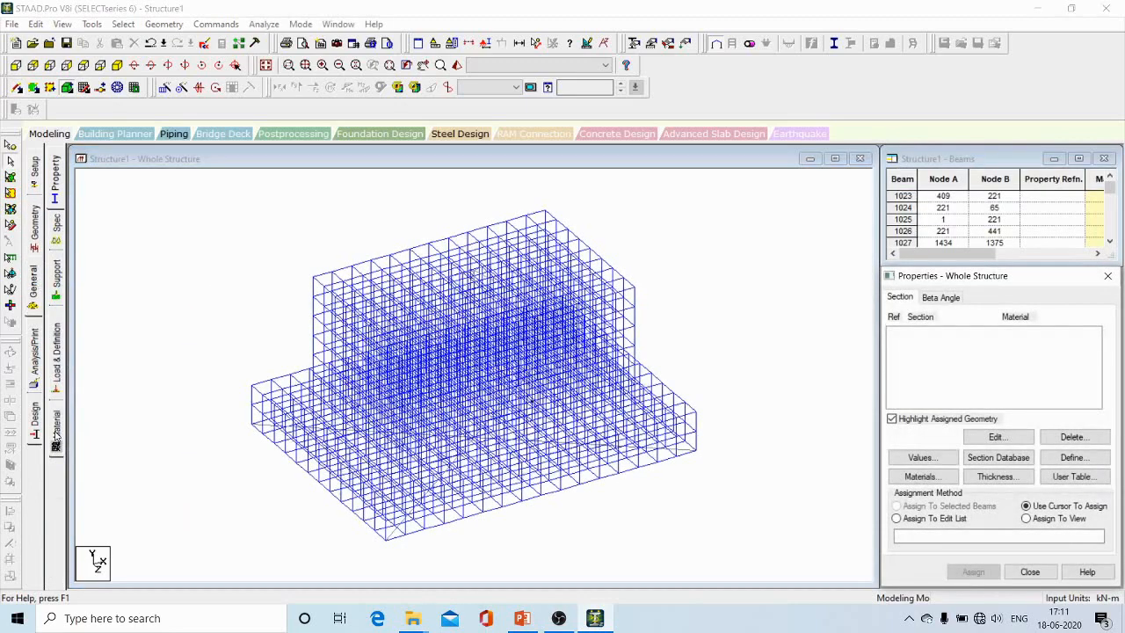
pyautogui.click(58, 178)
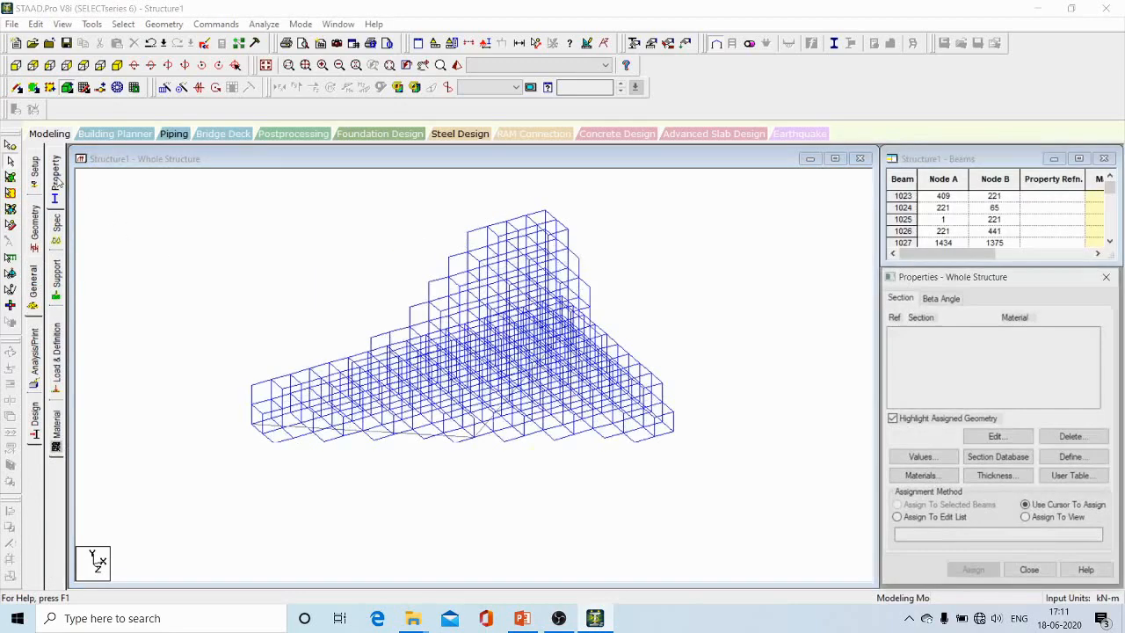
pyautogui.click(1074, 459)
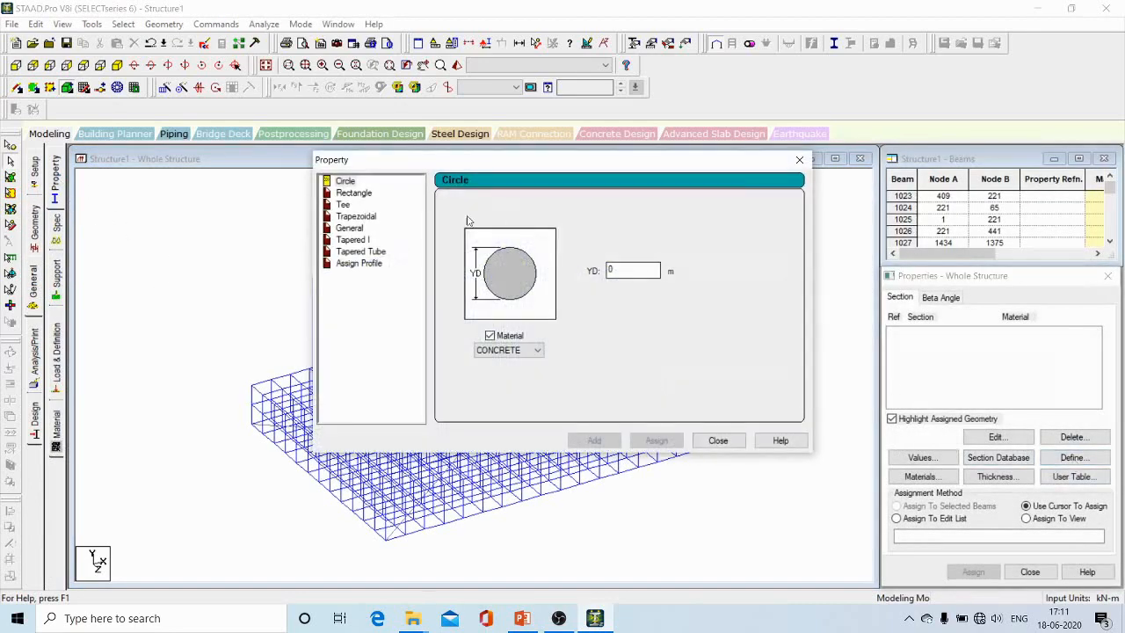
pyautogui.click(348, 194)
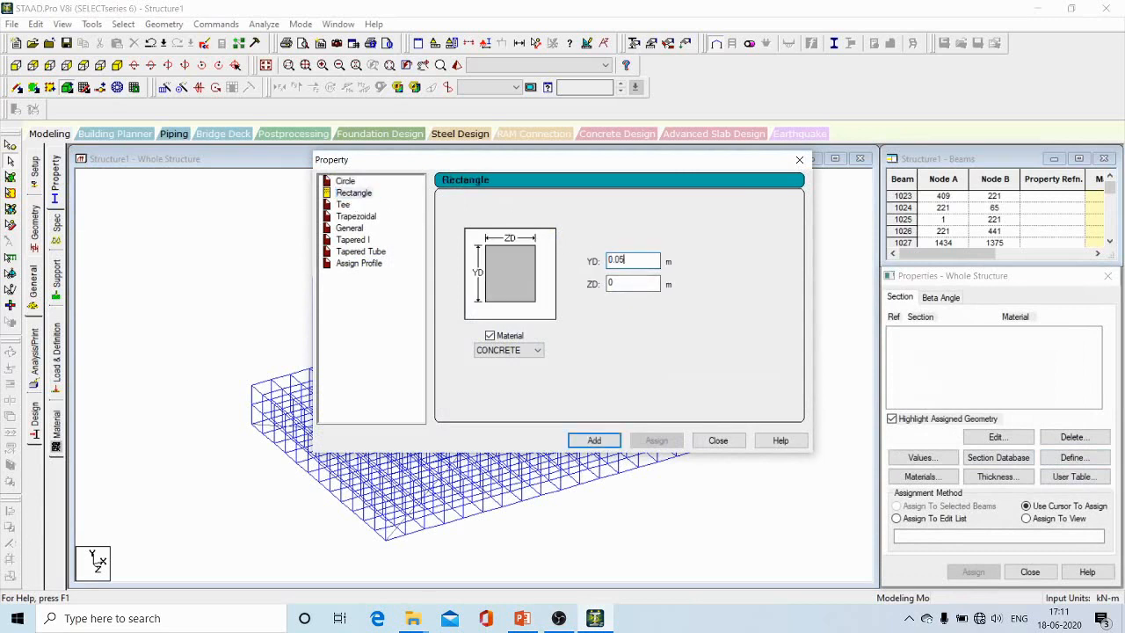
pyautogui.moveTo(623, 281); pyautogui.dragTo(589, 278)
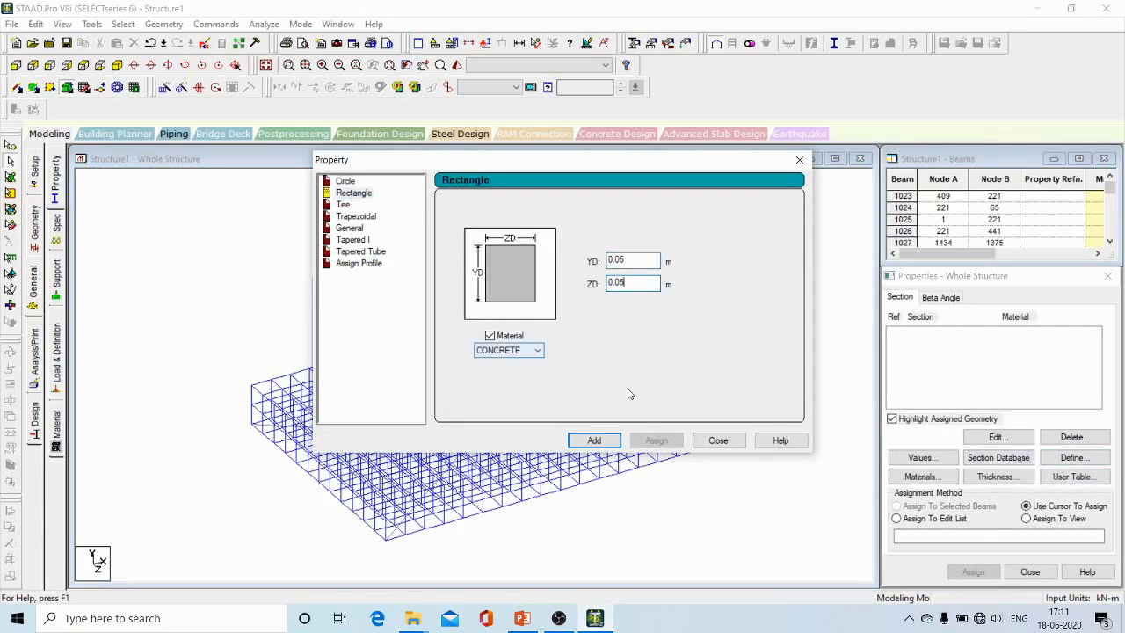
pyautogui.click(540, 350)
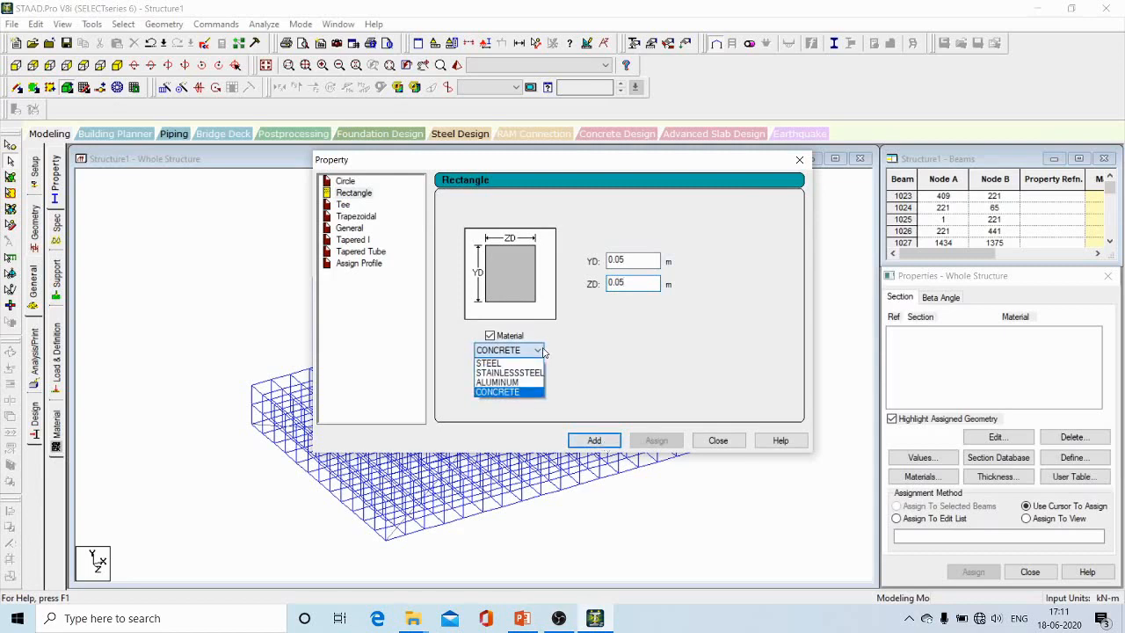
pyautogui.click(540, 350)
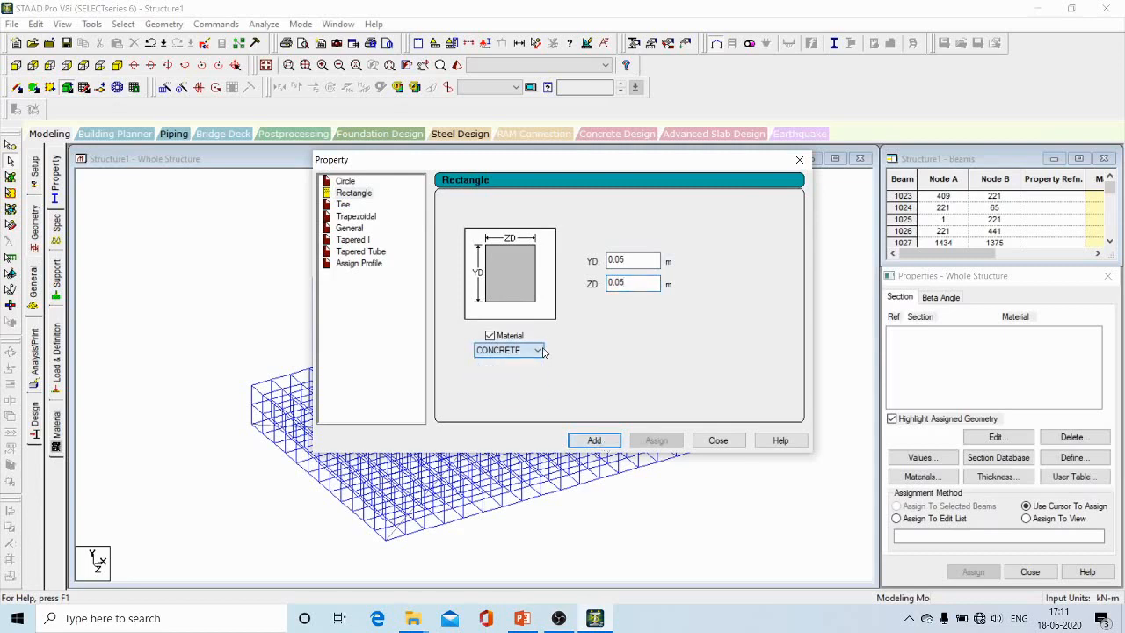
pyautogui.click(594, 441)
pyautogui.click(799, 160)
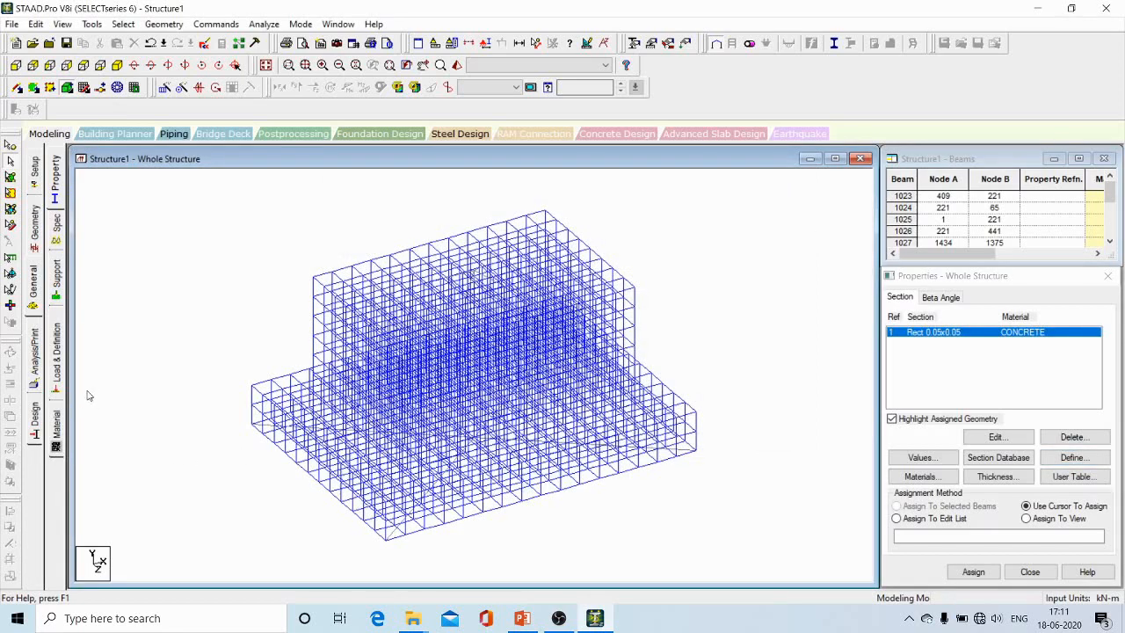
# Start a new isotropic material from the CONCRETE values and title it RIGID BEAM
pyautogui.click(56, 431)
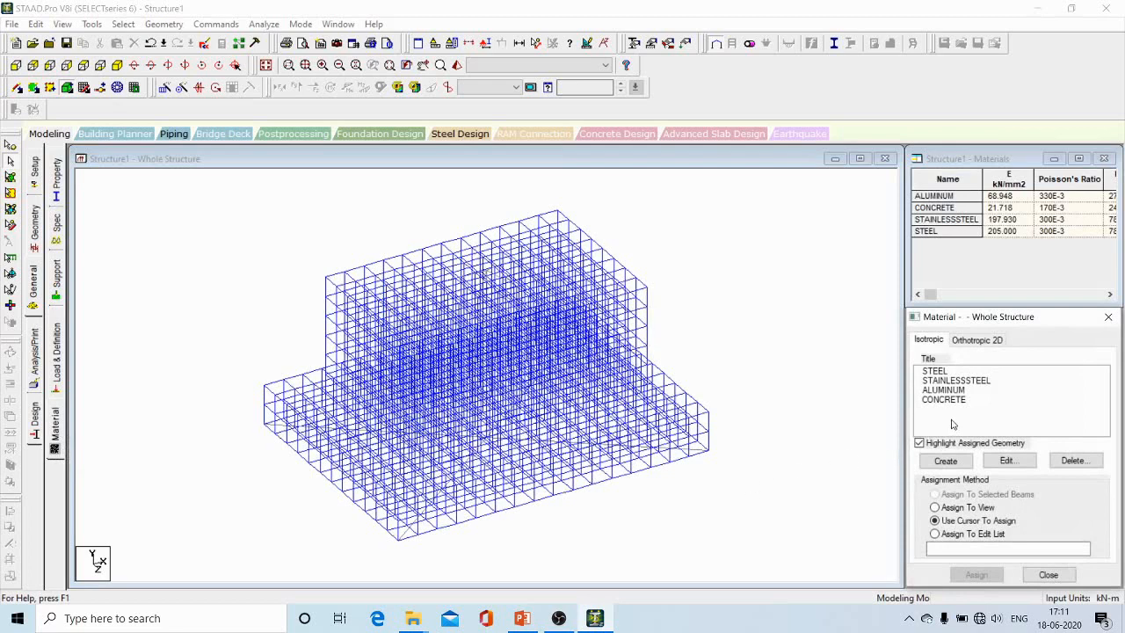
pyautogui.click(945, 460)
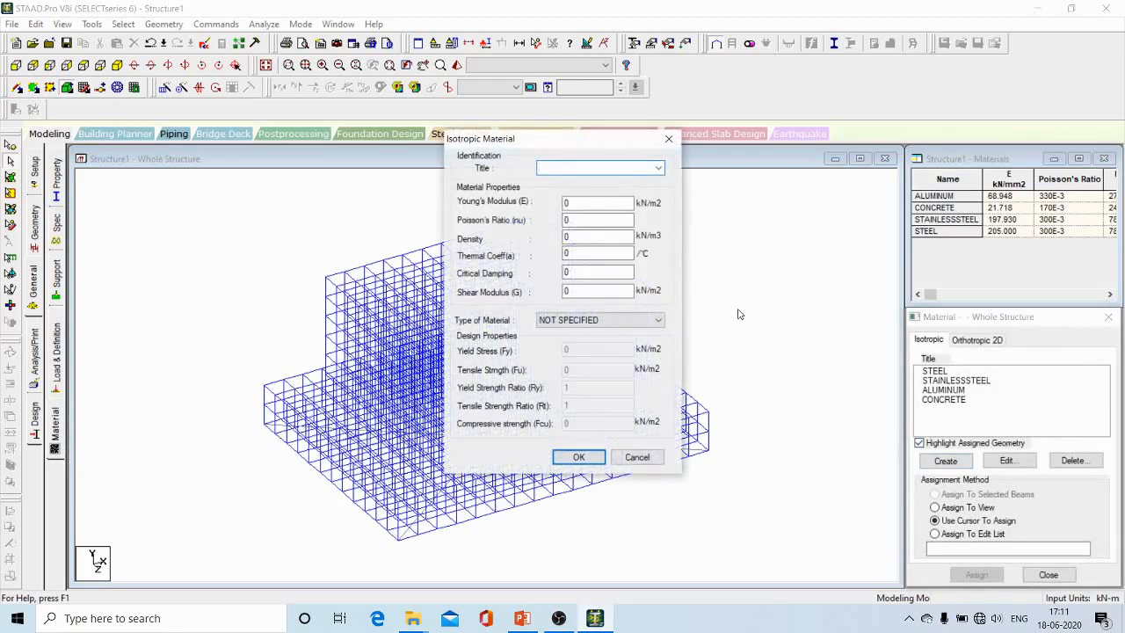
pyautogui.click(659, 168)
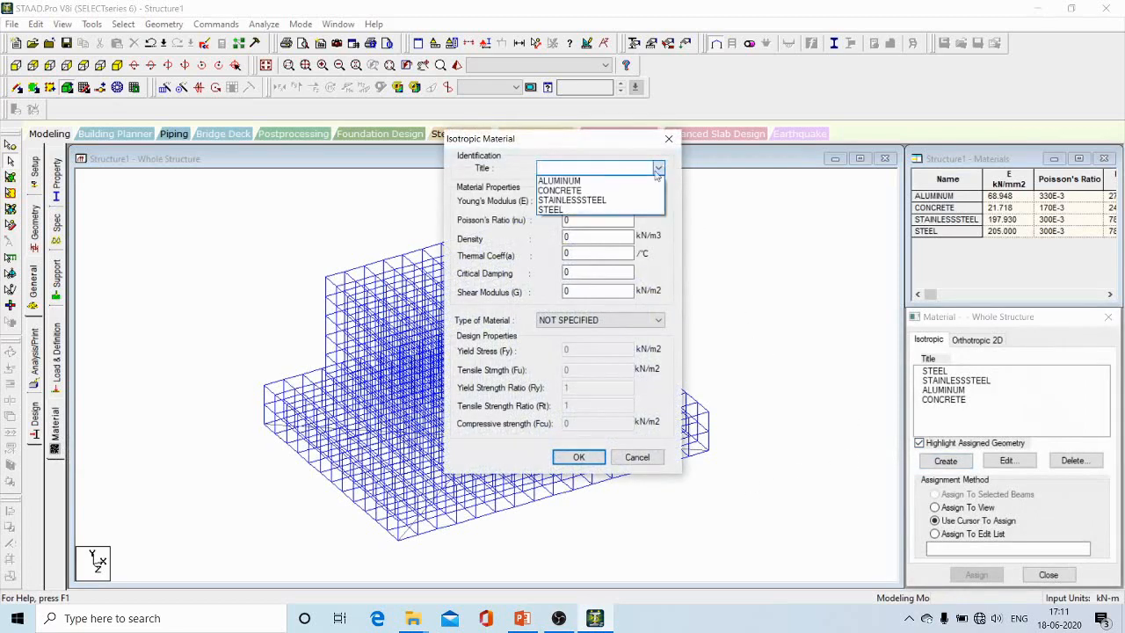
pyautogui.click(615, 191)
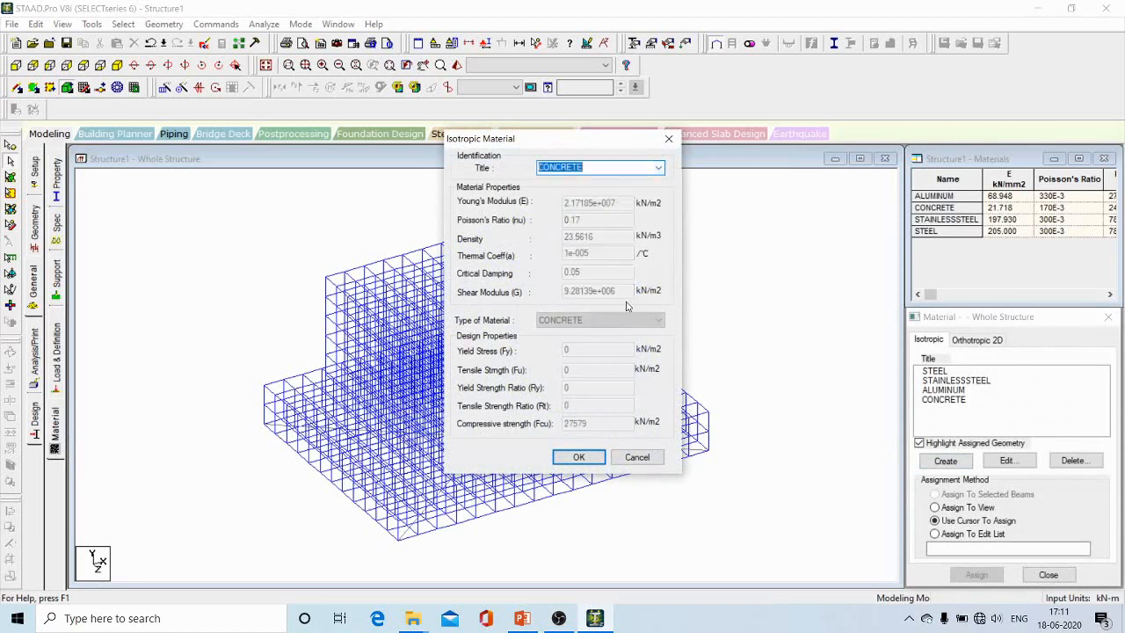
pyautogui.click(598, 167)
pyautogui.press('BackSpace')
pyautogui.press('BackSpace')
pyautogui.press('BackSpace')
pyautogui.press('BackSpace')
pyautogui.press('BackSpace')
pyautogui.press('BackSpace')
pyautogui.press('BackSpace')
pyautogui.press('BackSpace')
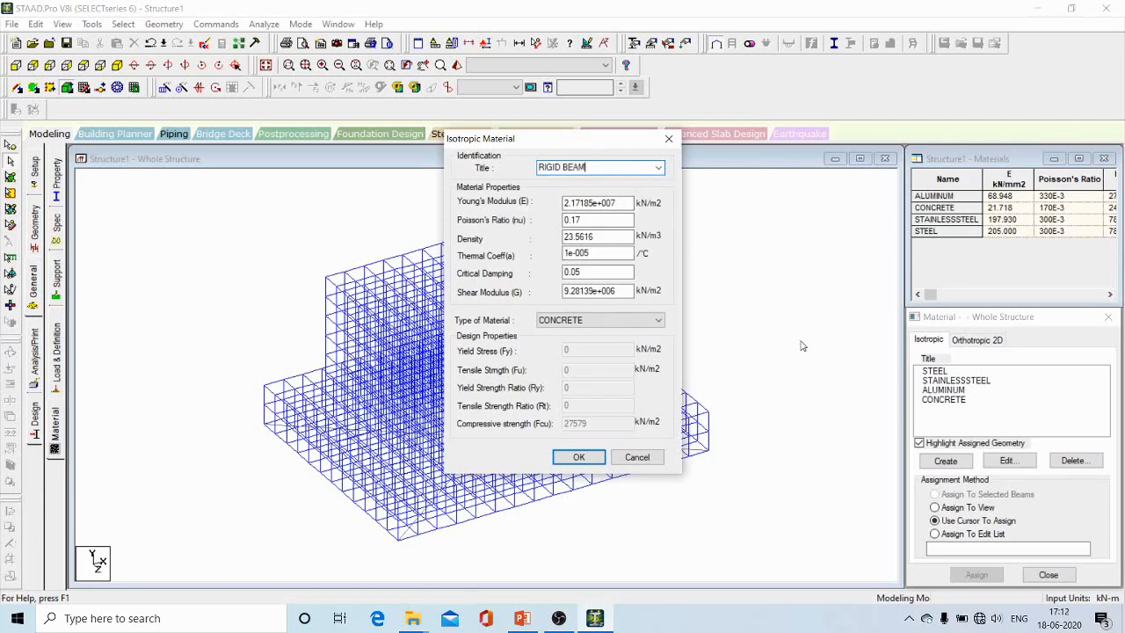
# Set RIGID BEAM's Young's modulus to 2.17185e+0014 kN/m2, shear modulus to 9.28139e+0013 kN/m2 and density to 0, and create the material
pyautogui.click(623, 203)
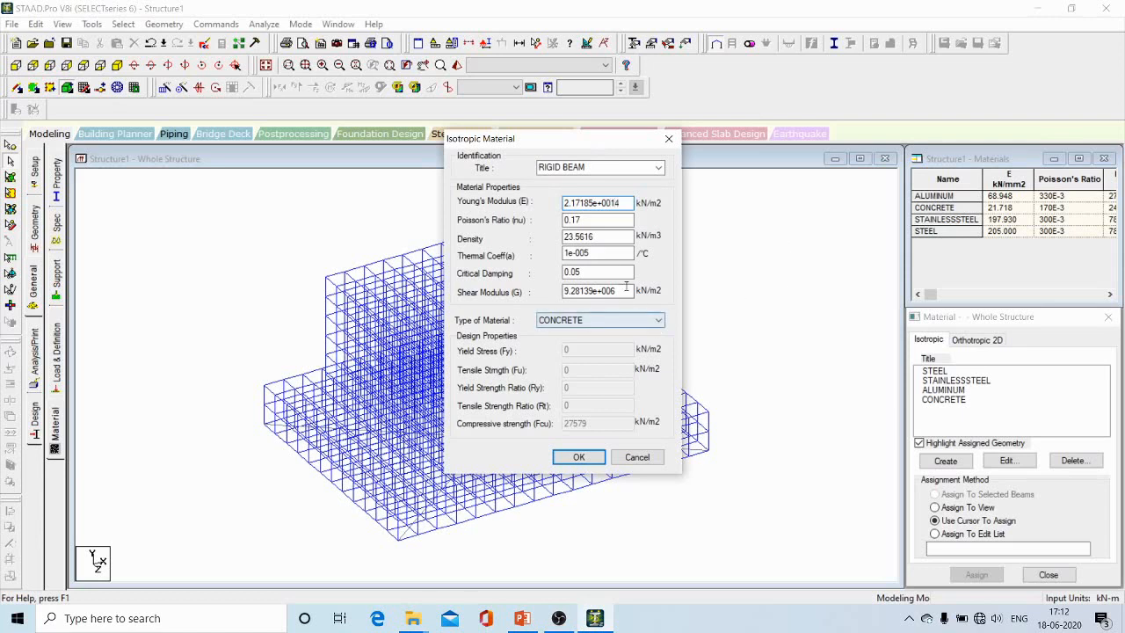
pyautogui.click(624, 288)
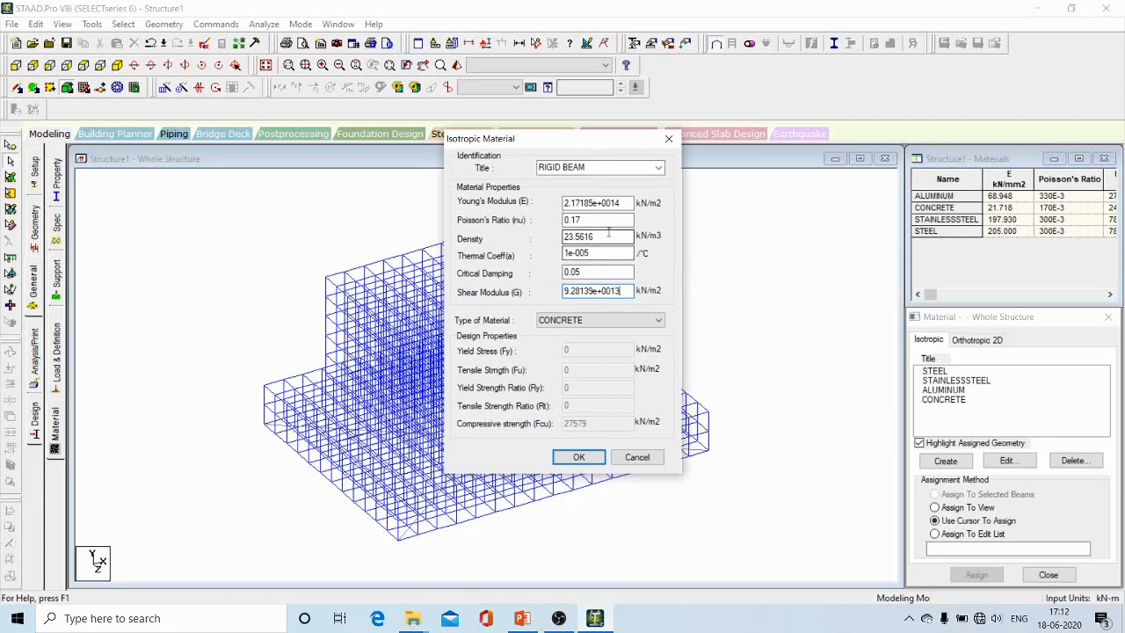
pyautogui.moveTo(603, 236); pyautogui.dragTo(539, 238)
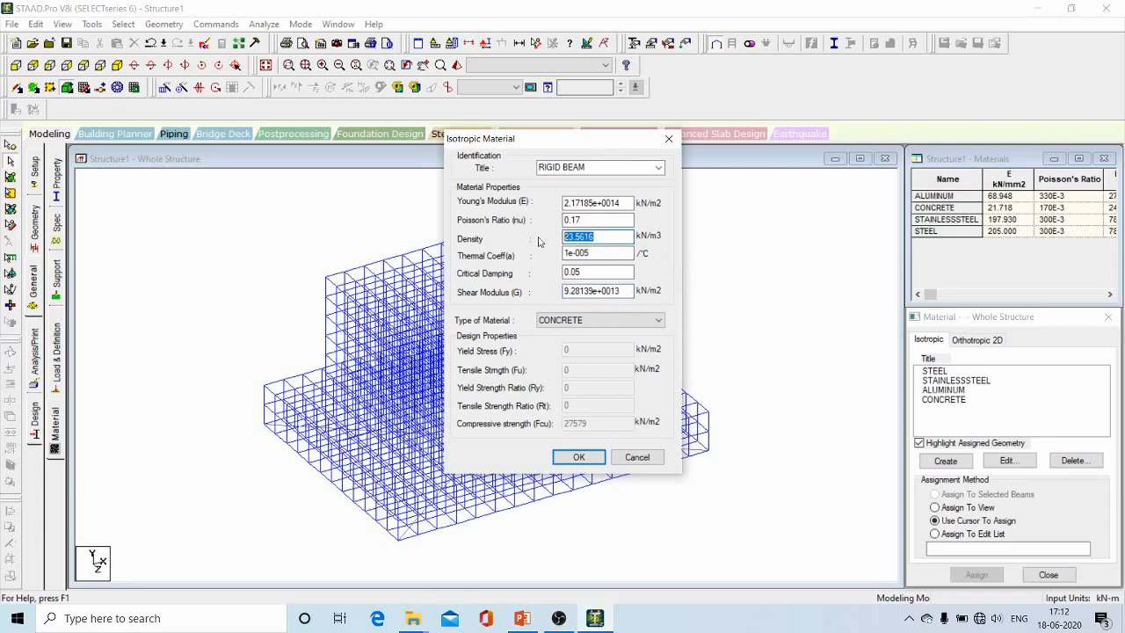
pyautogui.write('0')
pyautogui.click(800, 280)
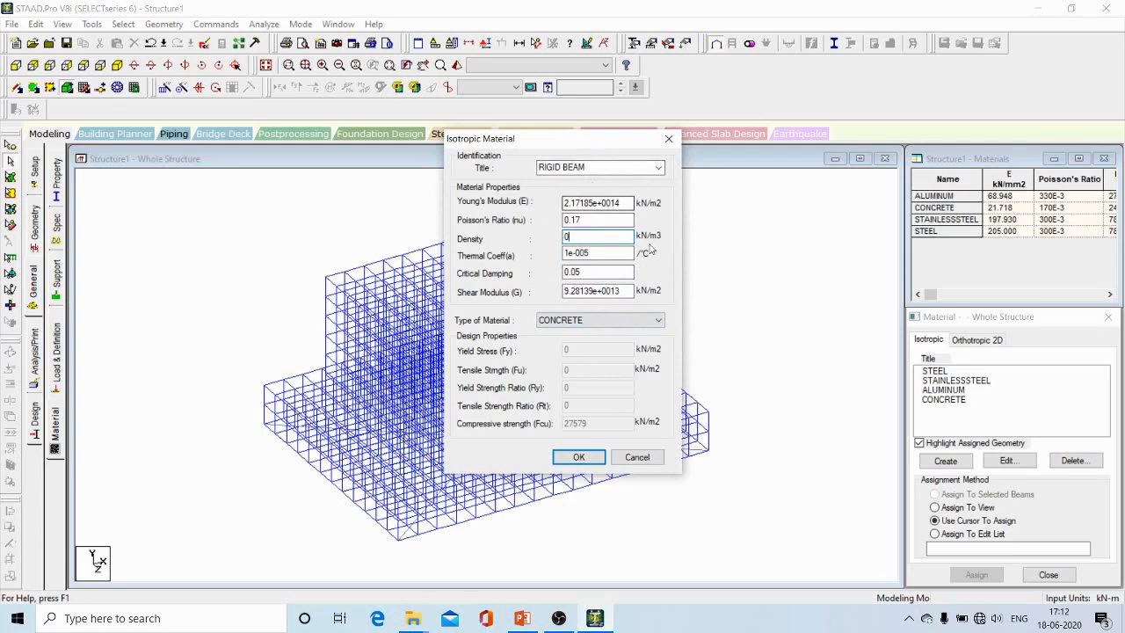
pyautogui.click(578, 458)
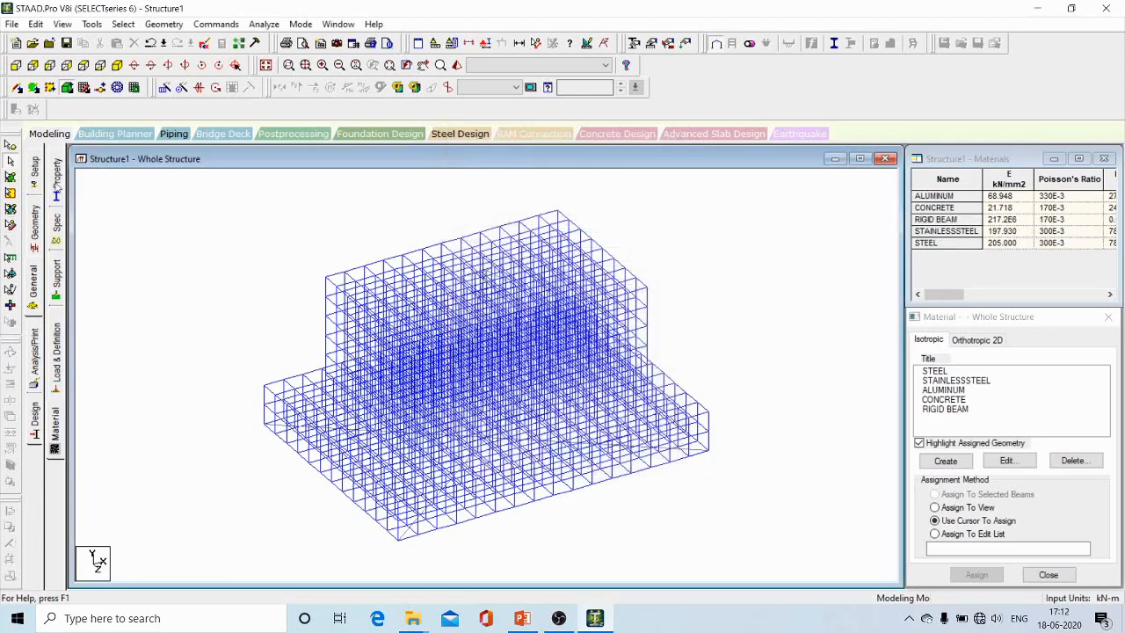
# Change the material of the 0.05 x 0.05 m rectangular section to RIGID BEAM
pyautogui.click(57, 186)
pyautogui.click(977, 333)
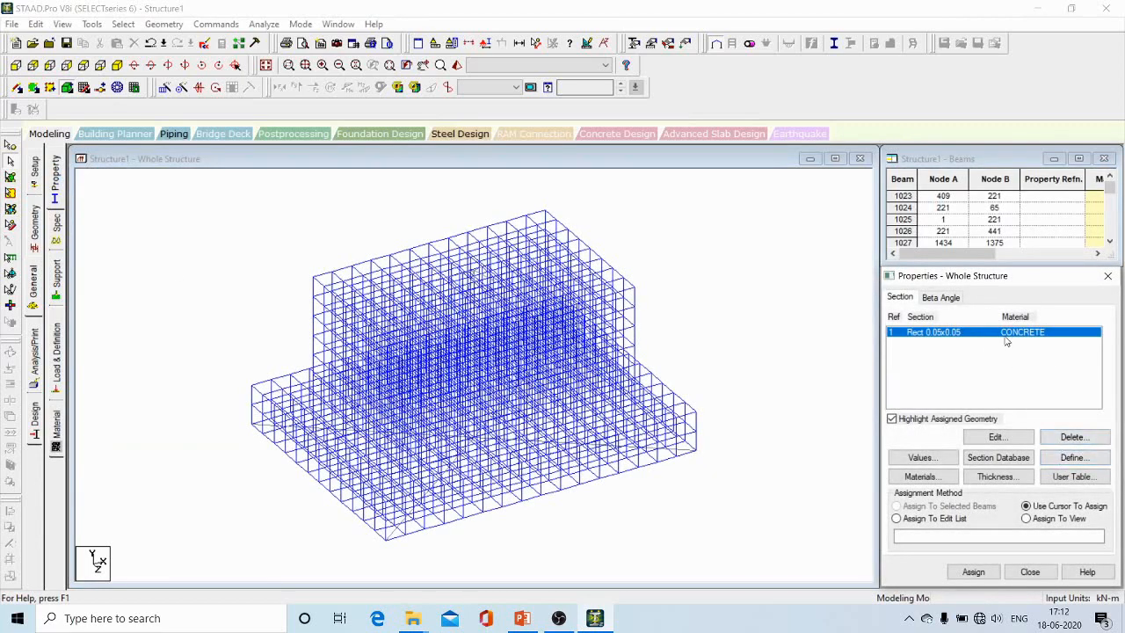
pyautogui.click(999, 437)
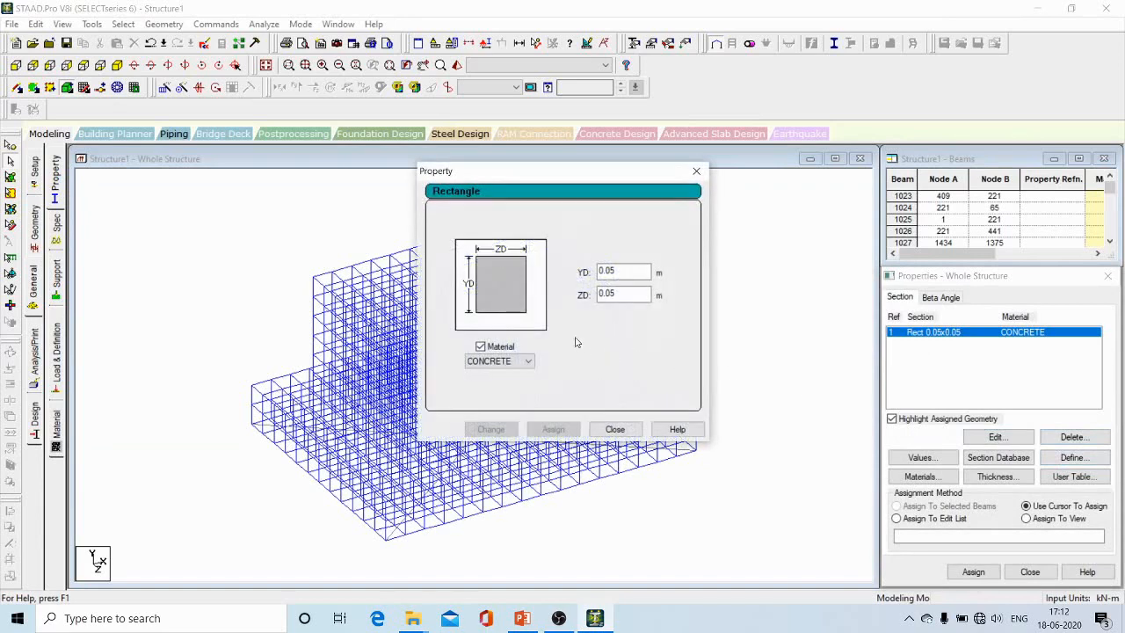
pyautogui.click(517, 361)
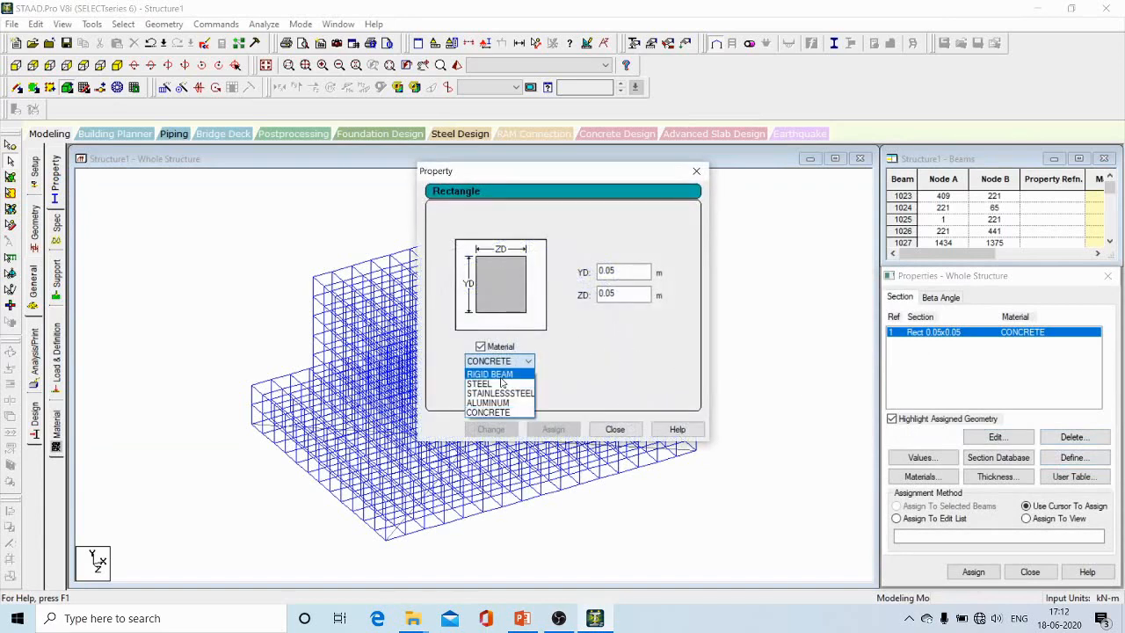
pyautogui.click(506, 375)
pyautogui.click(505, 435)
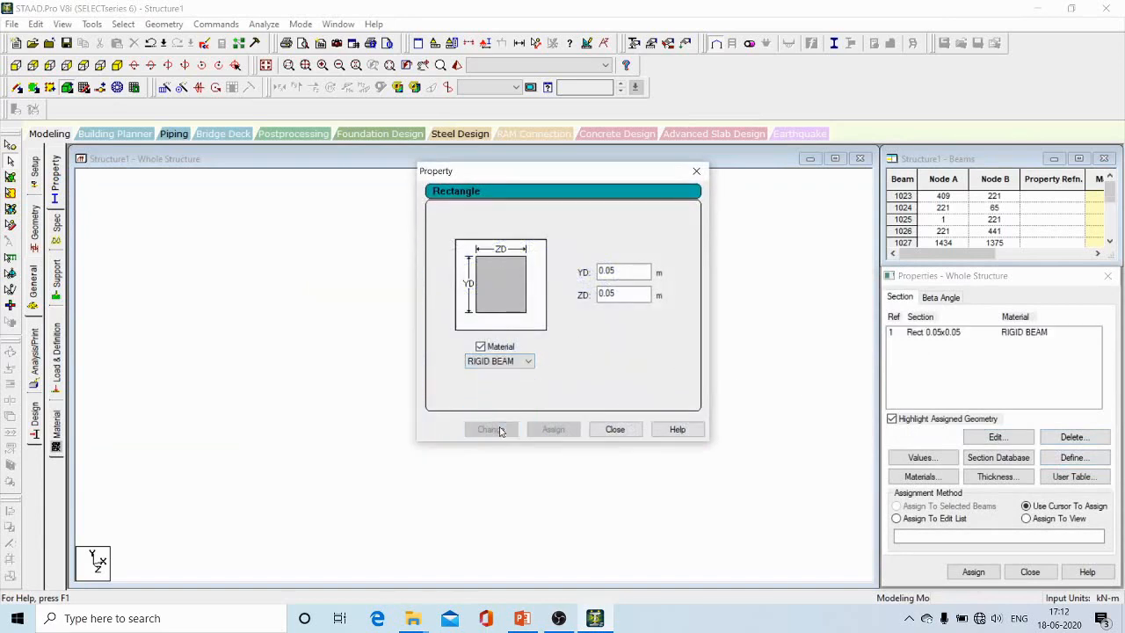
pyautogui.click(615, 429)
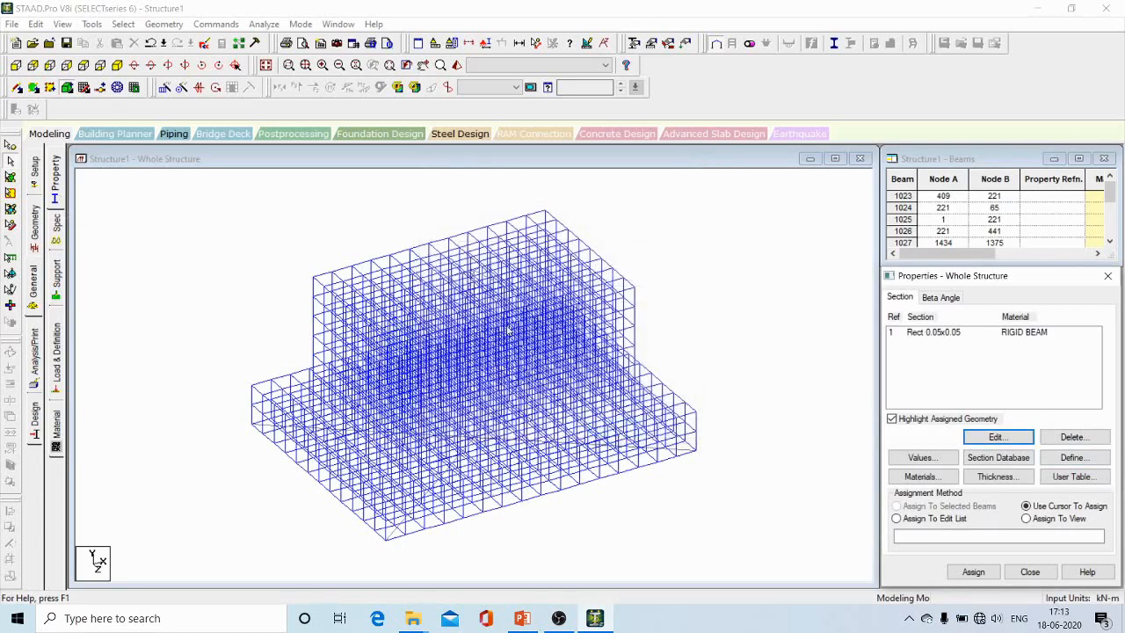
# Select all the beams in the model and assign the Rect 0.05x0.05 RIGID BEAM section to them
pyautogui.click(9, 209)
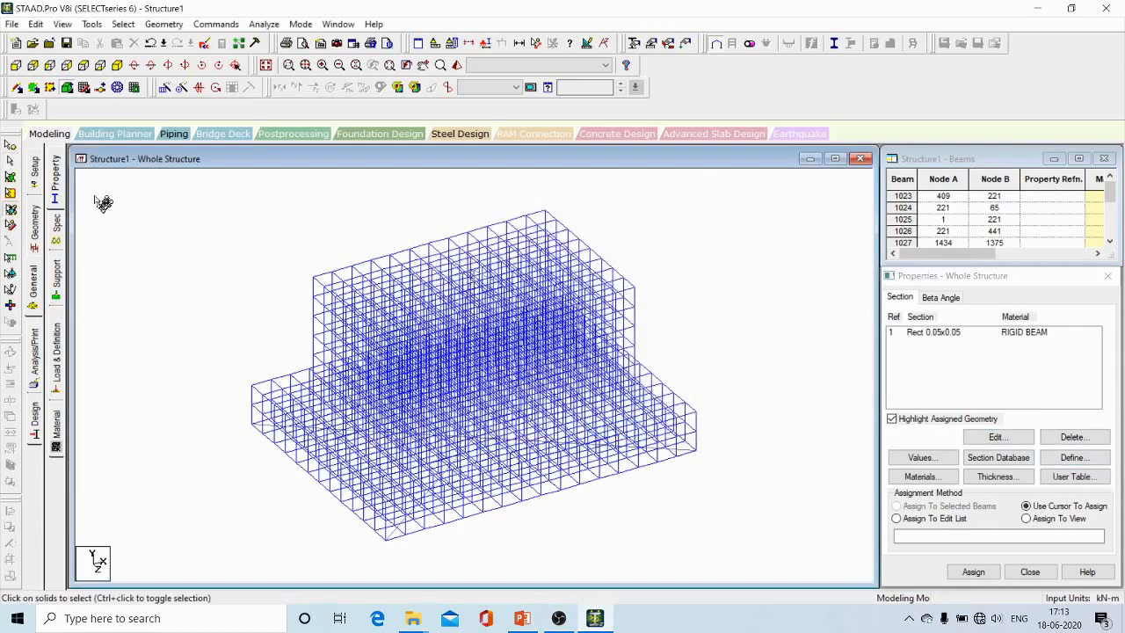
pyautogui.click(10, 162)
pyautogui.moveTo(181, 182); pyautogui.dragTo(755, 549)
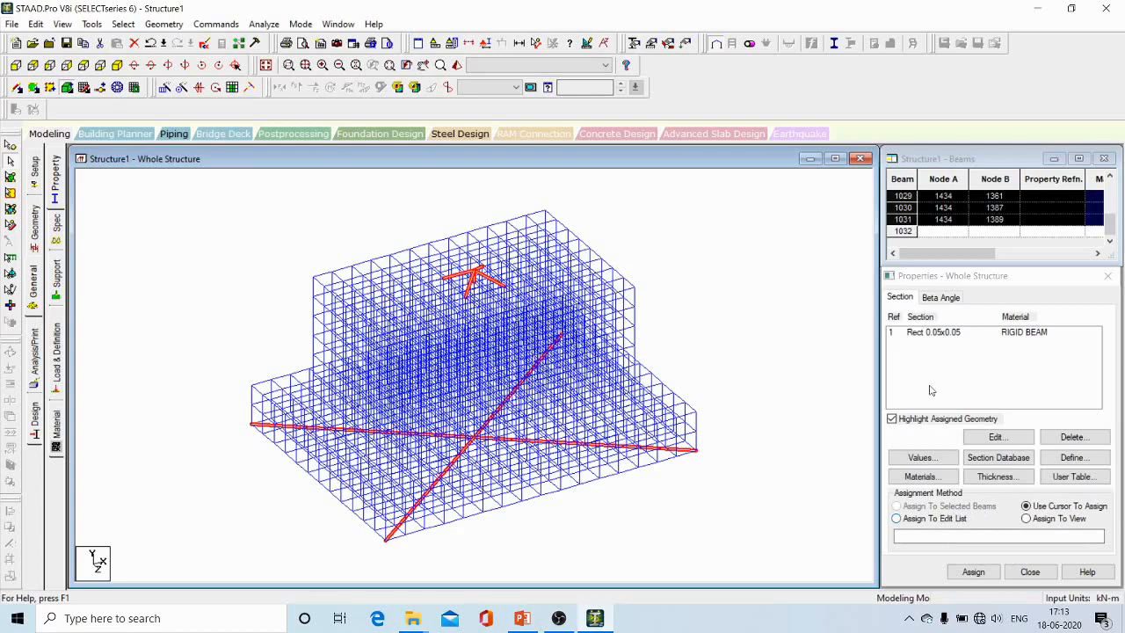
pyautogui.click(941, 333)
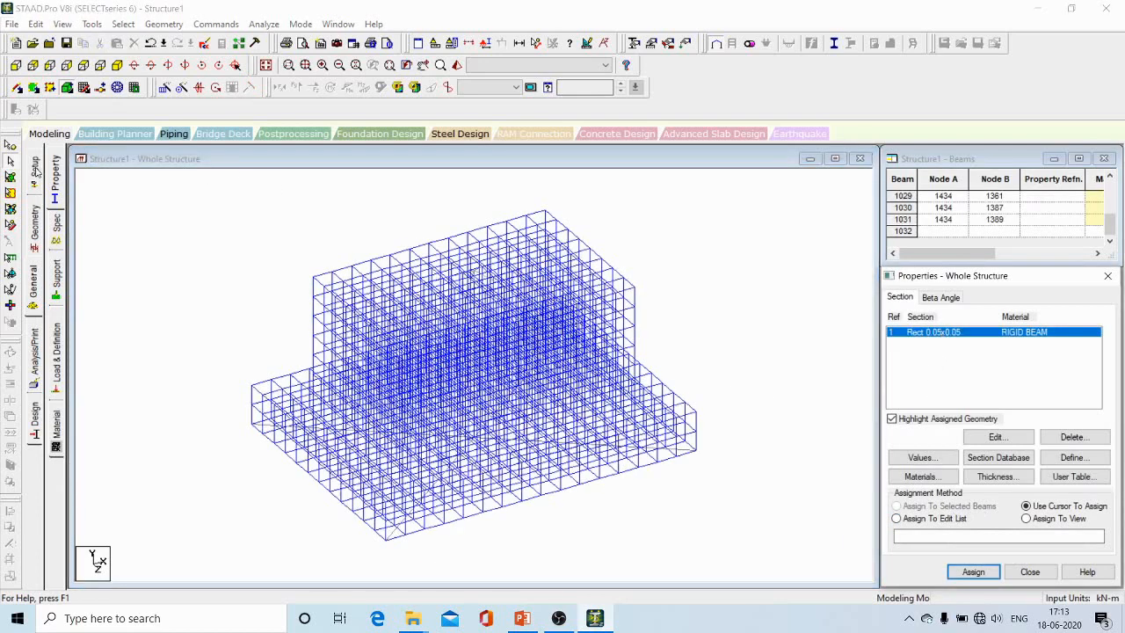
pyautogui.moveTo(170, 190); pyautogui.dragTo(775, 582)
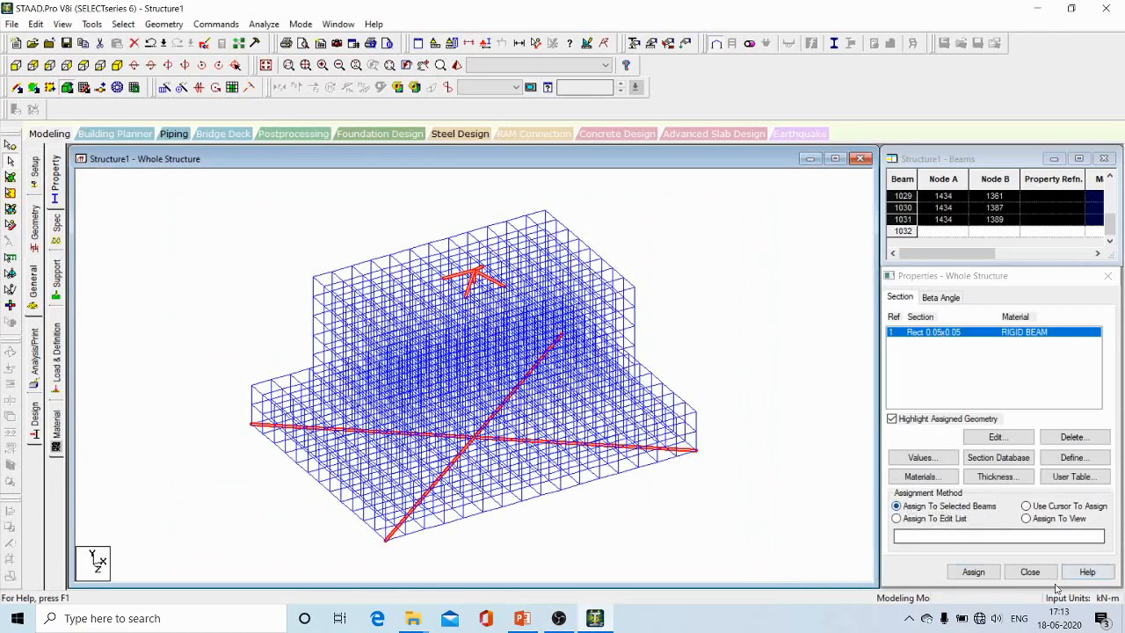
pyautogui.click(974, 572)
pyautogui.click(1018, 466)
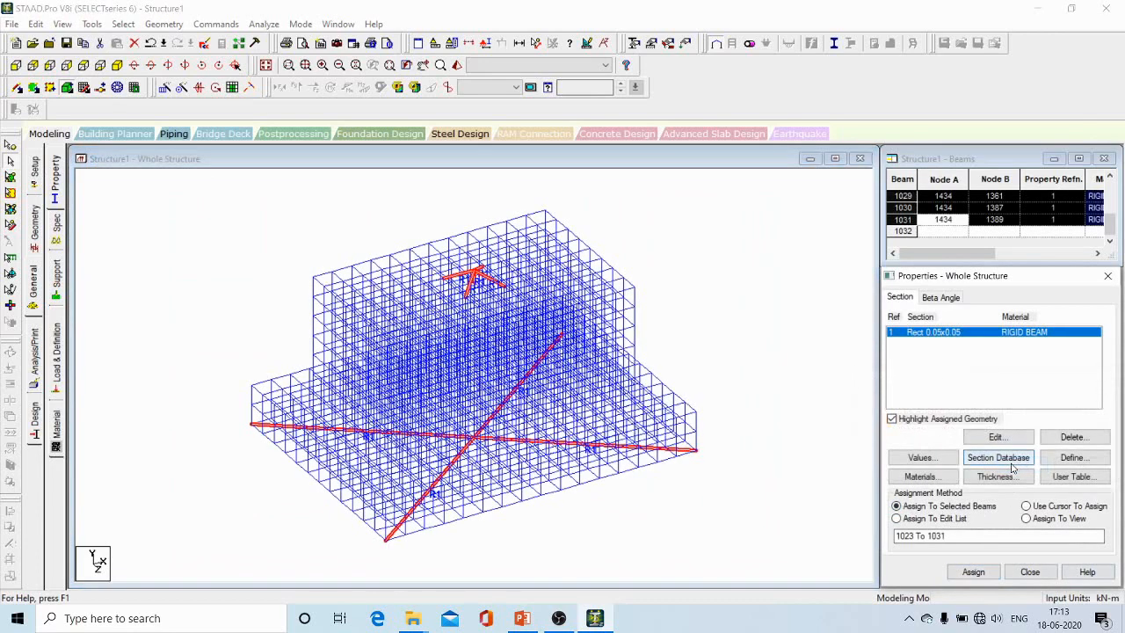
pyautogui.click(763, 303)
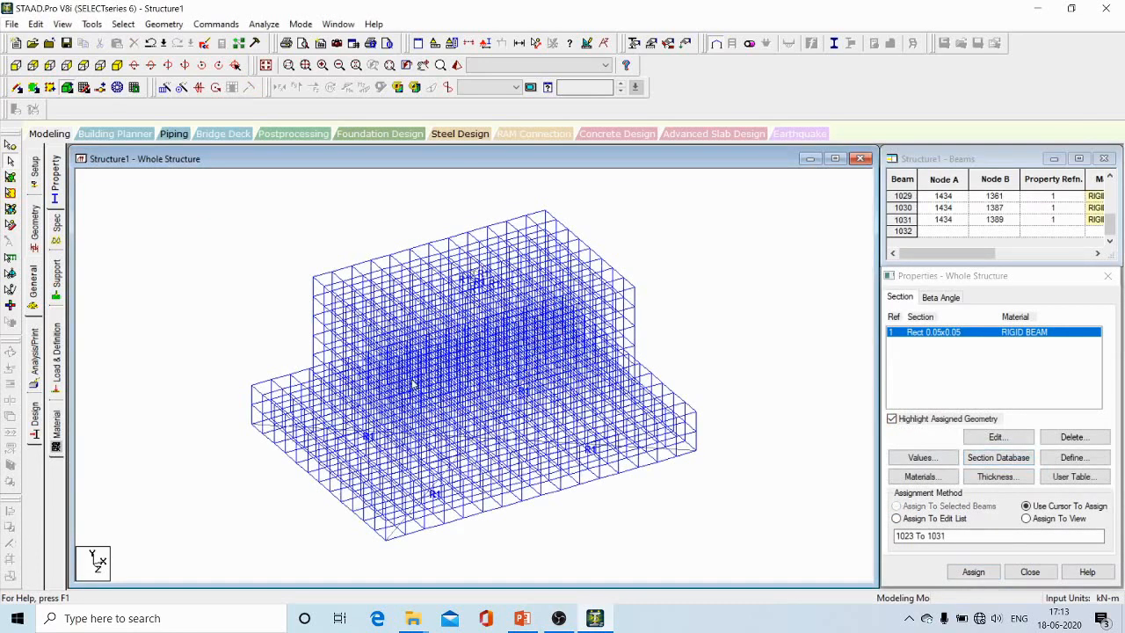
# Select all the solids in the model and assign the CONCRETE material to them
pyautogui.click(56, 428)
pyautogui.click(957, 409)
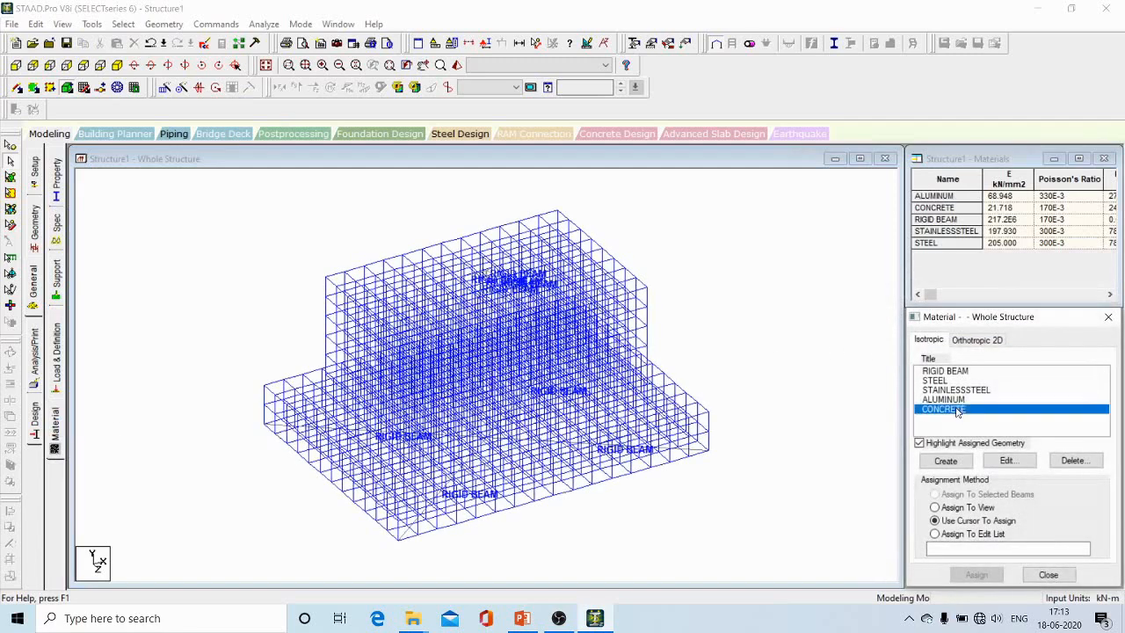
pyautogui.click(11, 211)
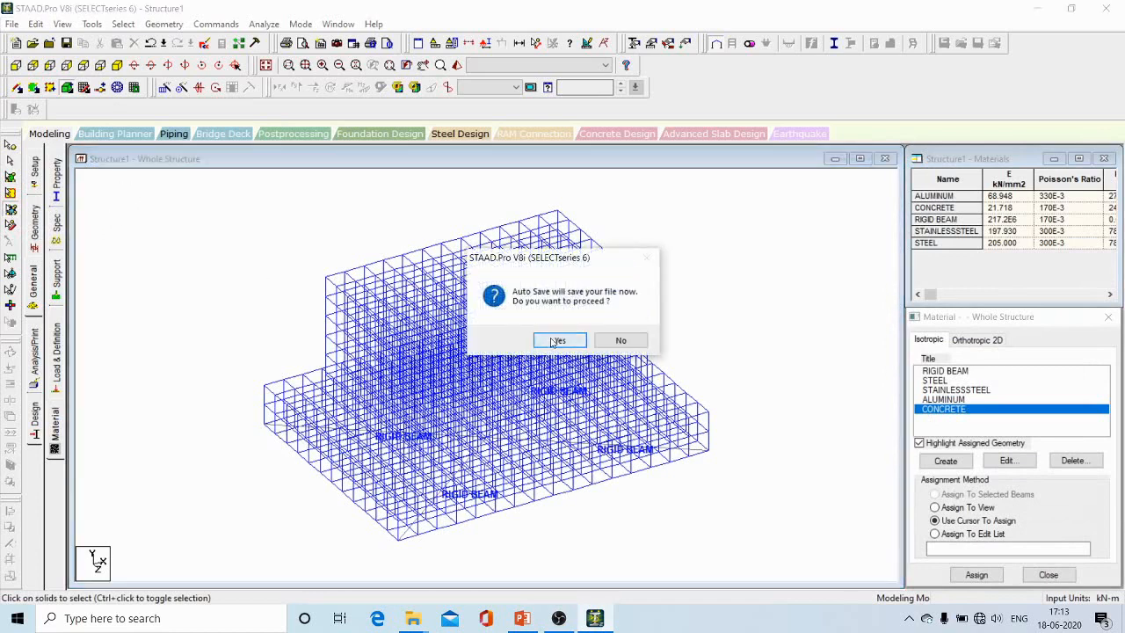
pyautogui.click(558, 341)
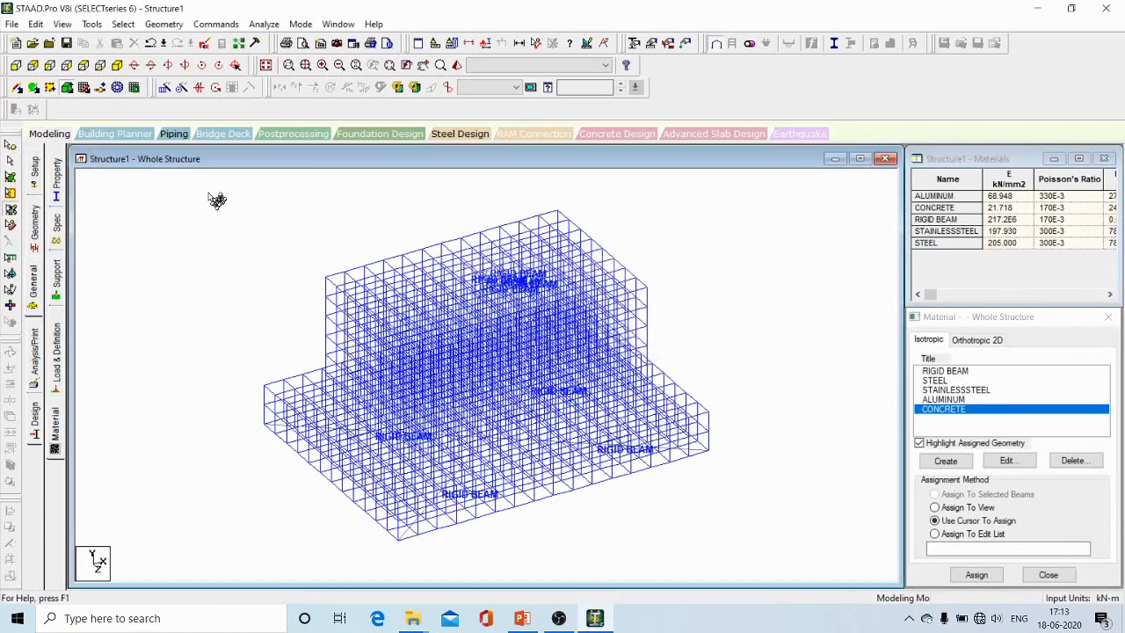
pyautogui.moveTo(207, 184); pyautogui.dragTo(826, 580)
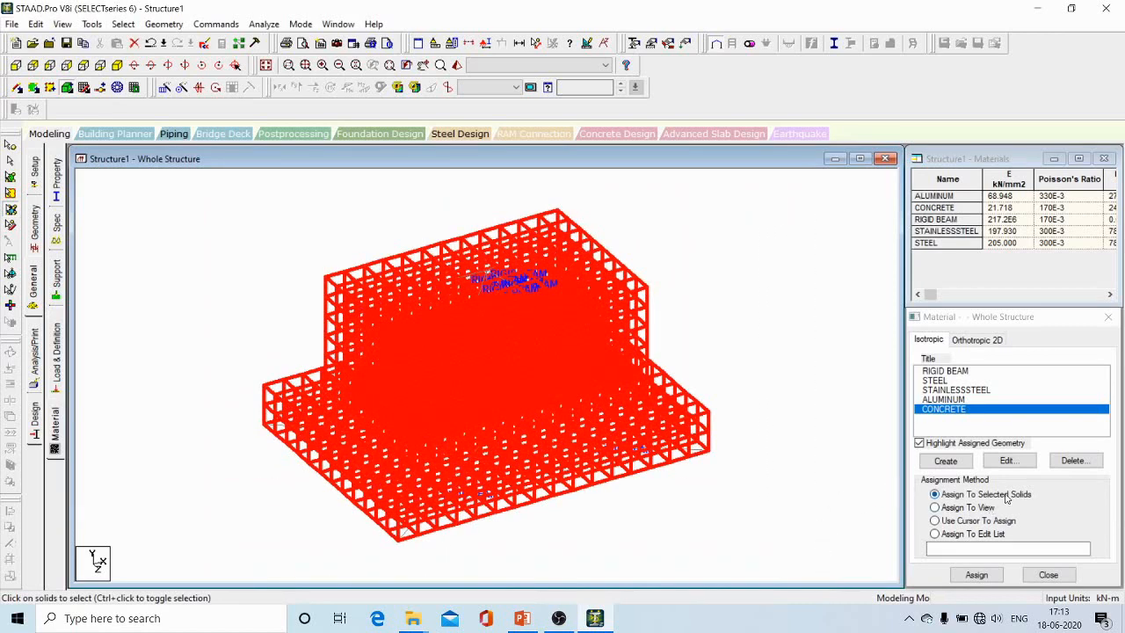
pyautogui.click(970, 574)
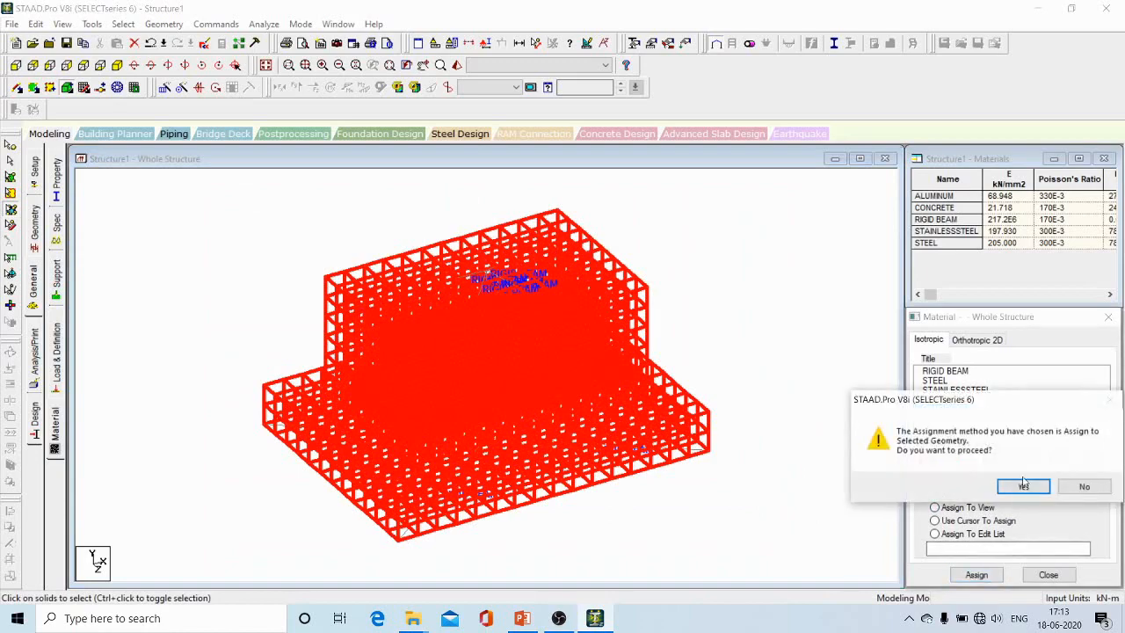
pyautogui.click(1023, 485)
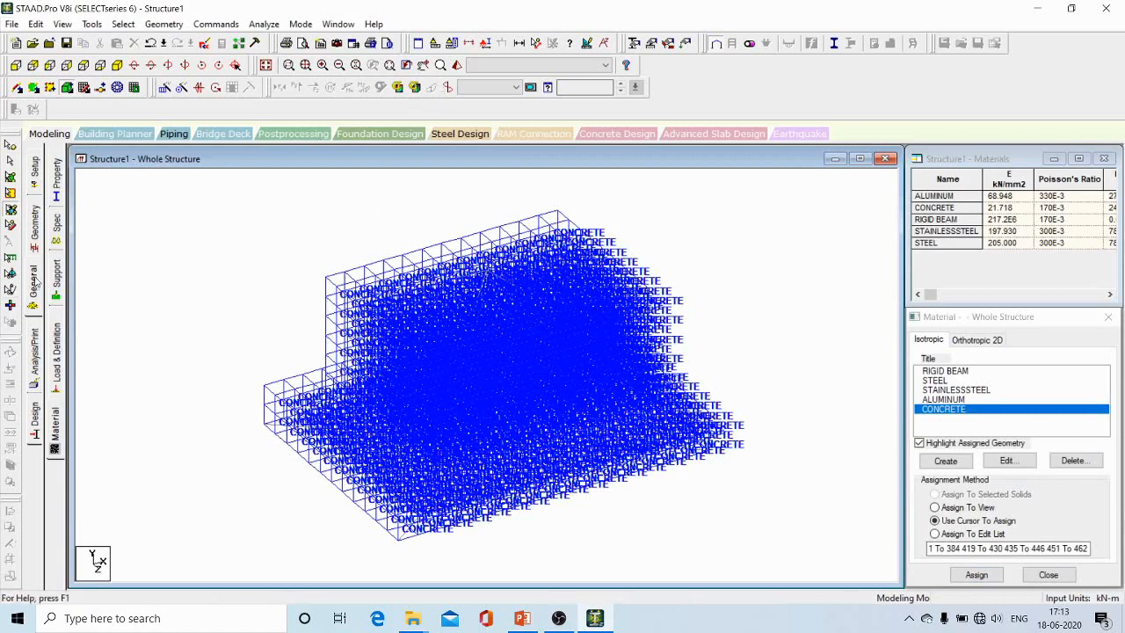
# Show the model from the front and start a new Fixed But support definition
pyautogui.click(56, 283)
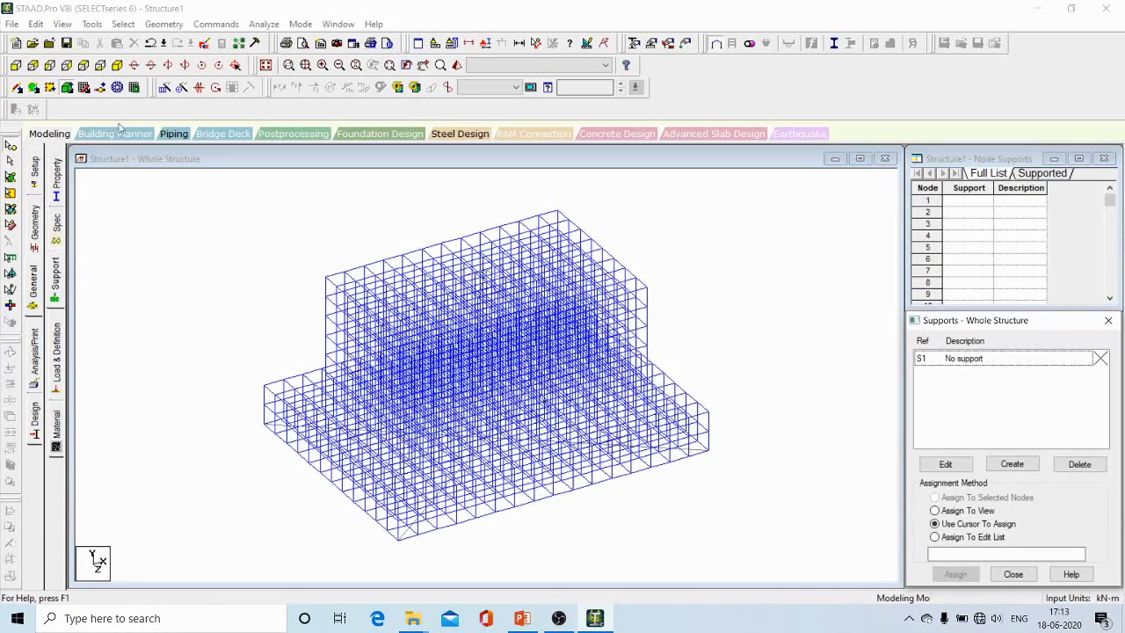
pyautogui.click(14, 66)
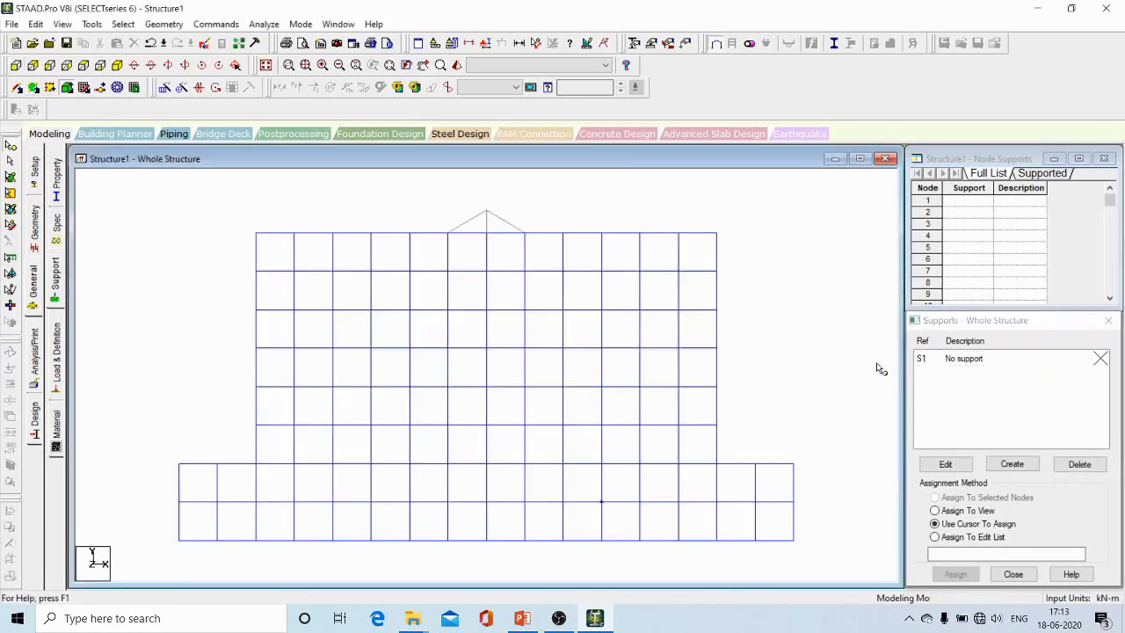
pyautogui.click(1011, 465)
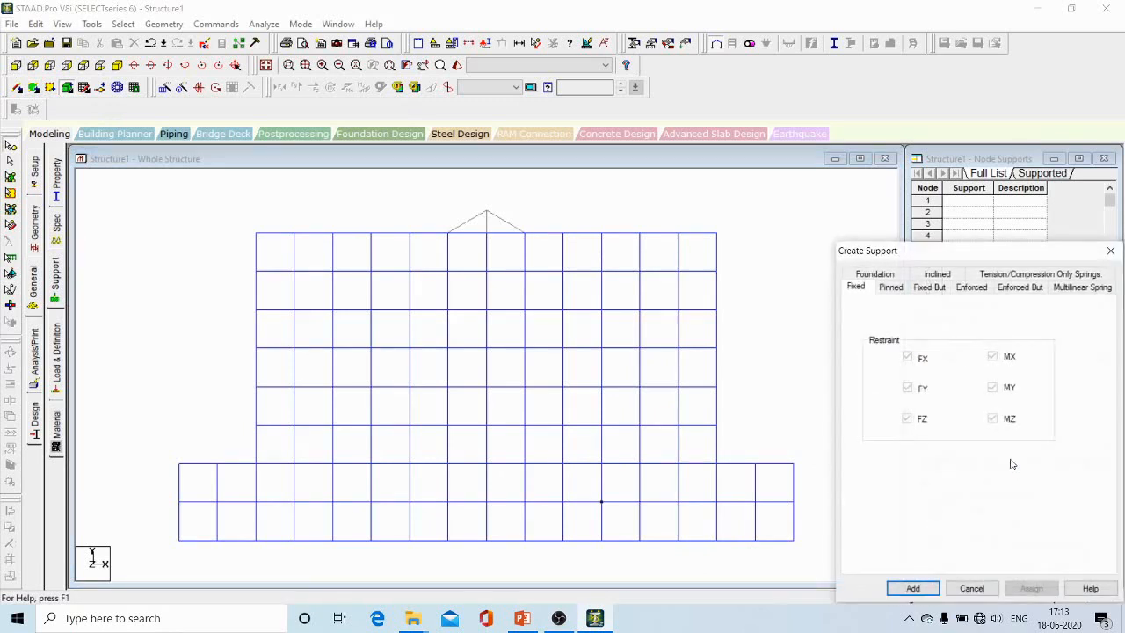
pyautogui.click(928, 287)
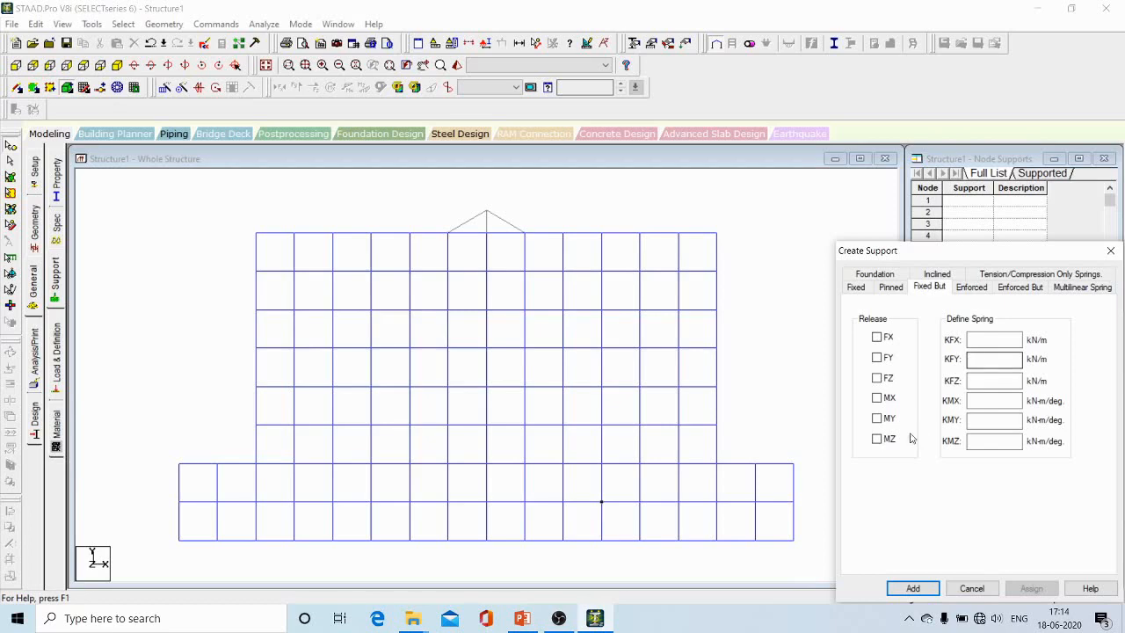
# Switch to the PowerPoint presentation and review the Soil Data slide for the support parameters
pyautogui.click(524, 618)
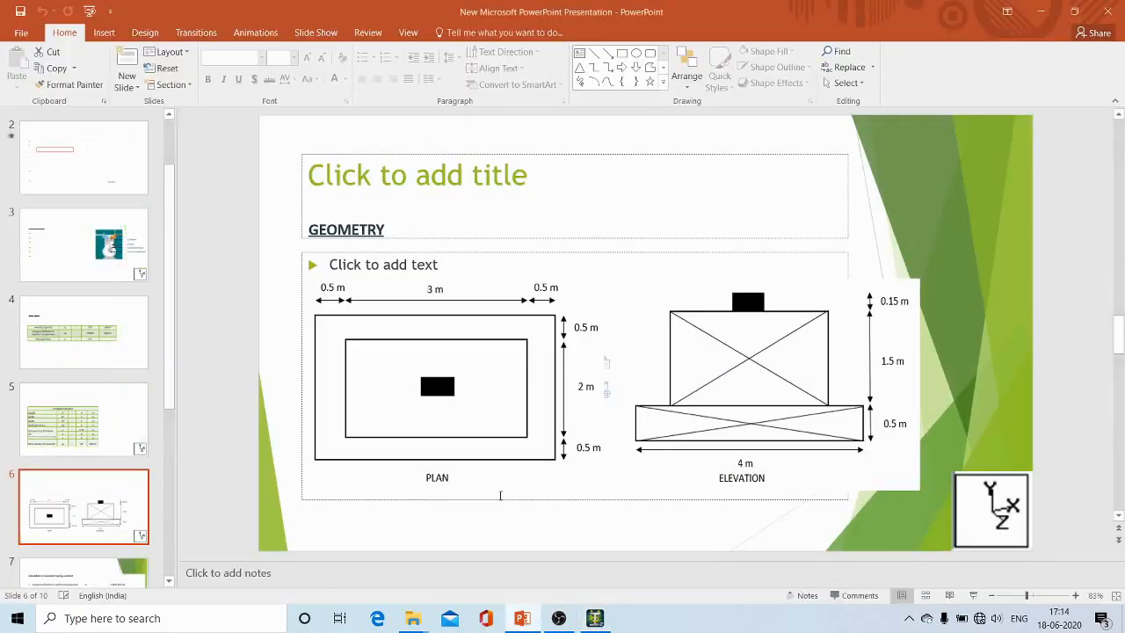
pyautogui.scroll(-1, 69, 438)
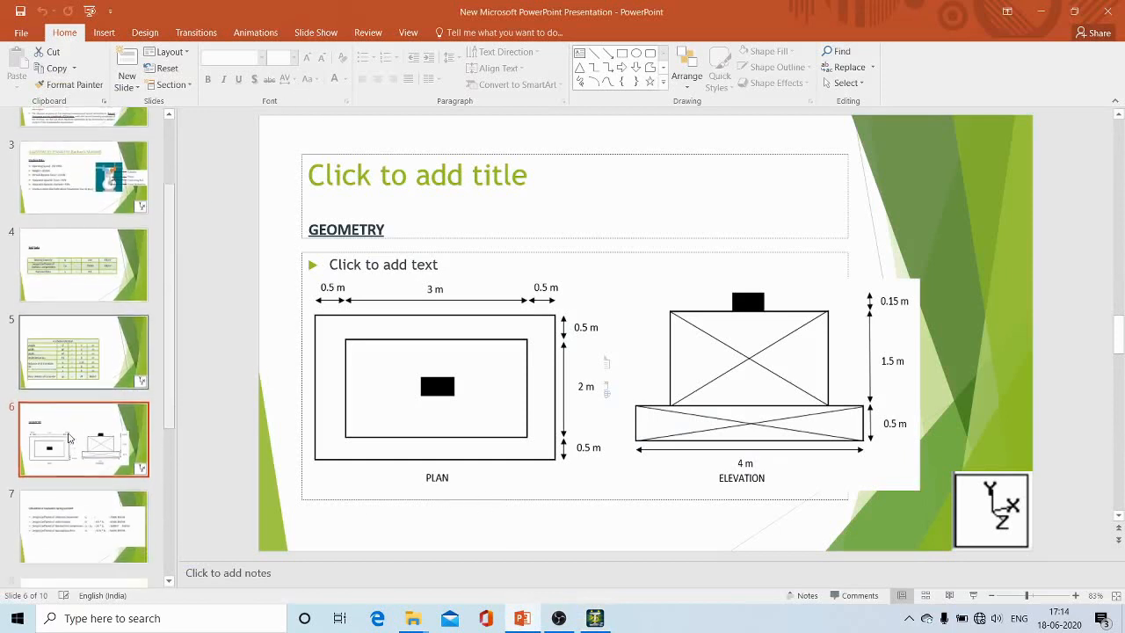
pyautogui.scroll(-1, 68, 437)
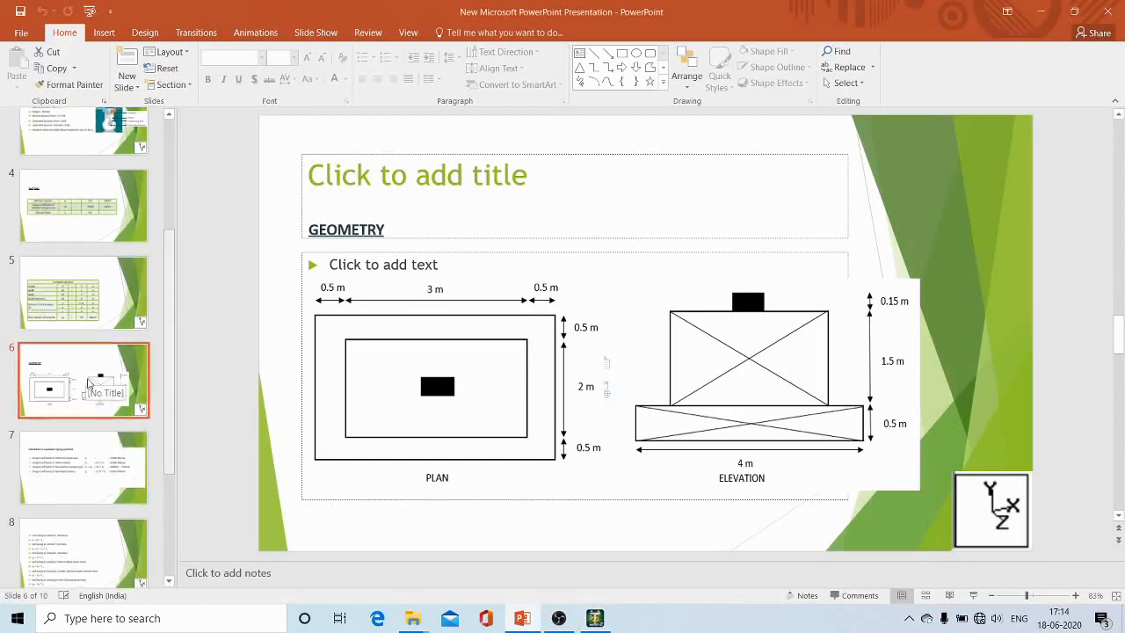
pyautogui.click(90, 193)
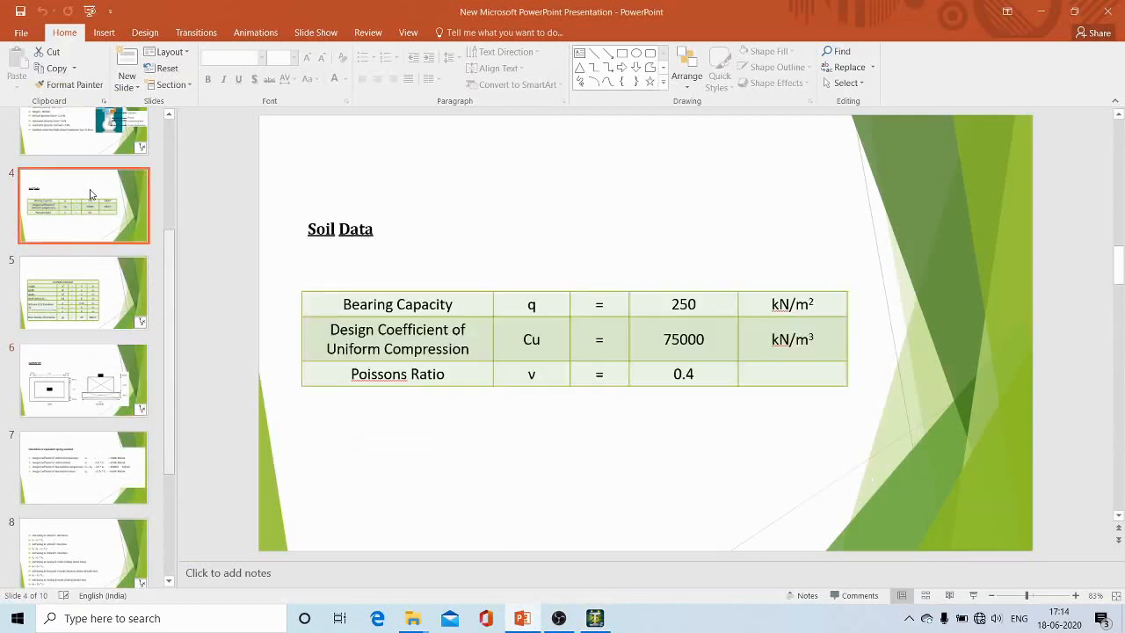
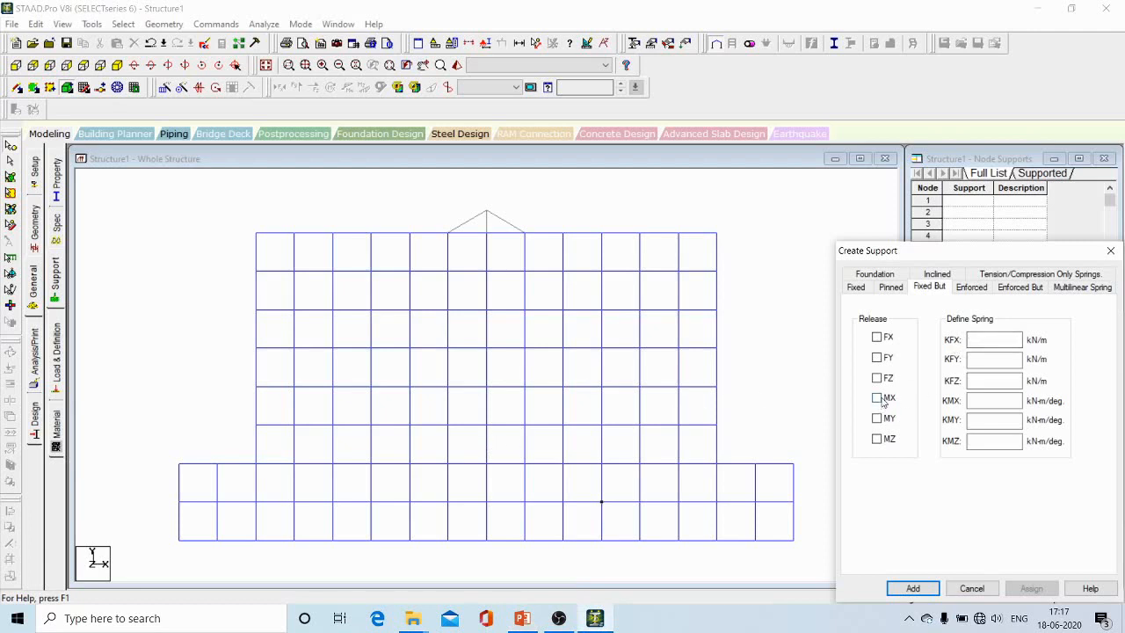
# Create a Fixed But support with KFX 1484.73, KFY 2969.46 and KFZ 1484.73 kN/m, releasing MX, MY and MZ
pyautogui.click(1005, 341)
pyautogui.write('1484.73')
pyautogui.write('2969.46')
pyautogui.click(994, 381)
pyautogui.write('148')
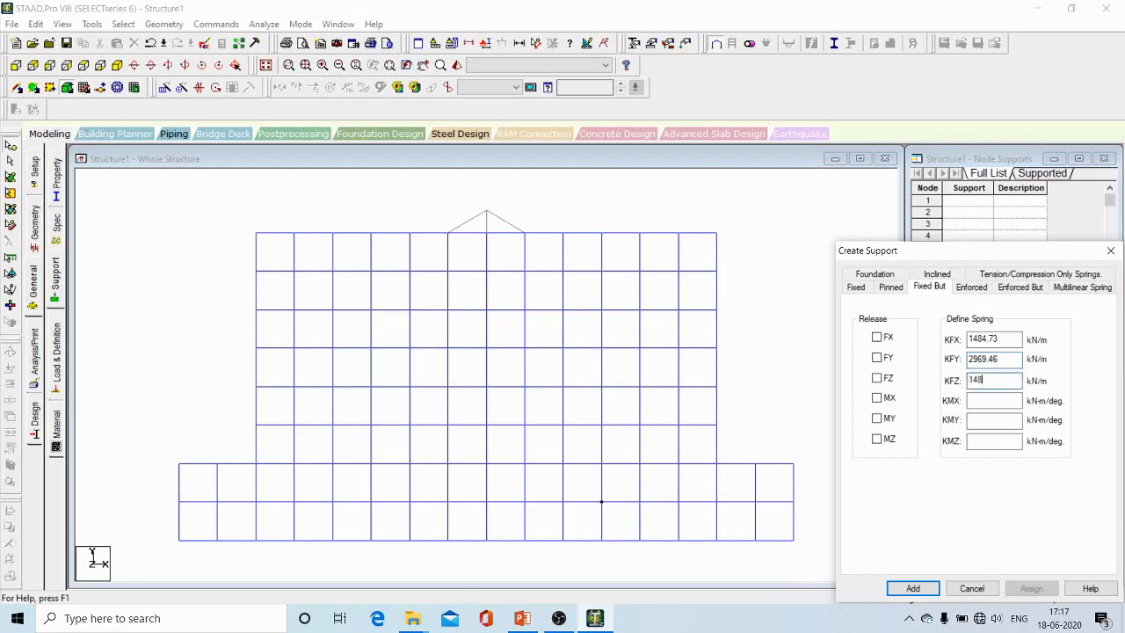
pyautogui.write('4.73')
pyautogui.click(886, 400)
pyautogui.click(882, 419)
pyautogui.click(883, 438)
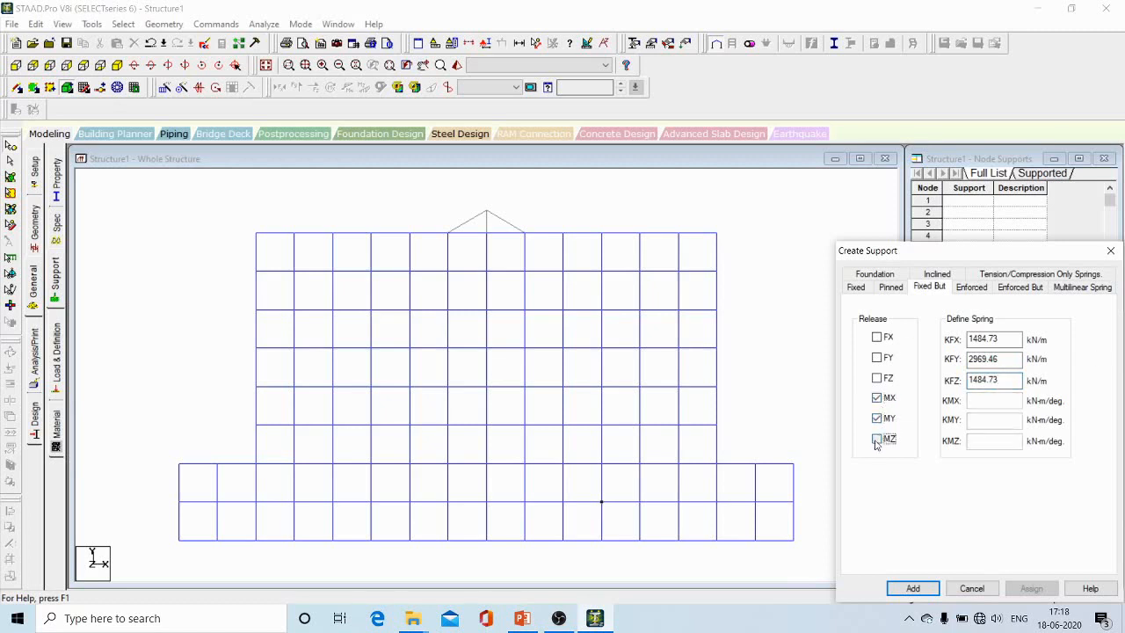
pyautogui.click(912, 584)
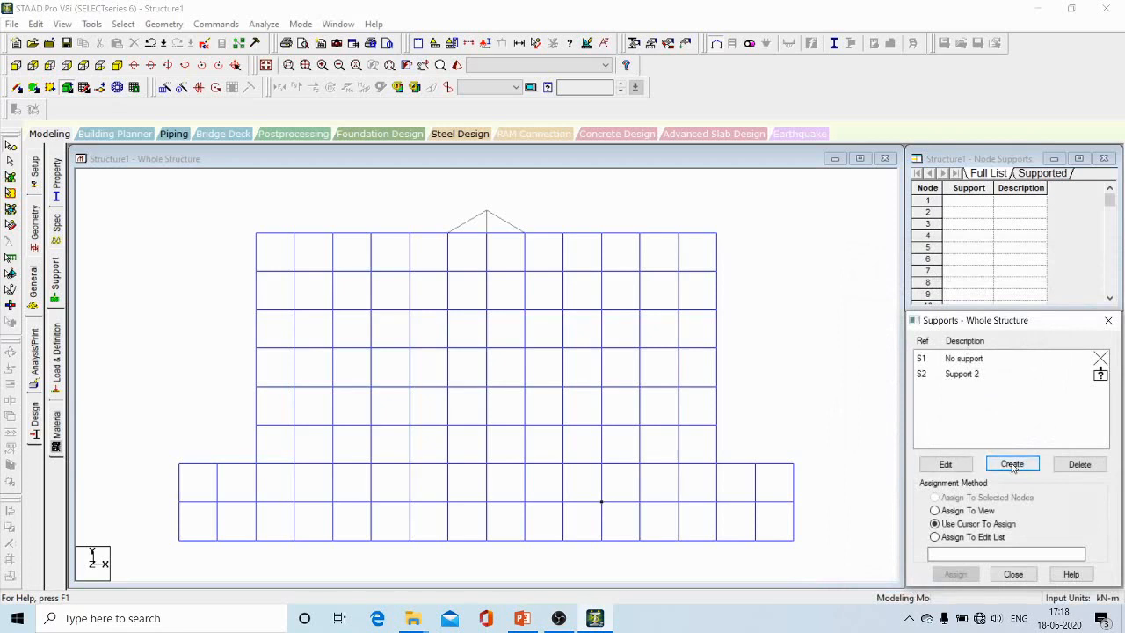
# Start a second Fixed But support and set its springs to KFX 1484.73, KFY 2969.46 and KFZ 1484.73 kN/m
pyautogui.click(1013, 464)
pyautogui.click(930, 288)
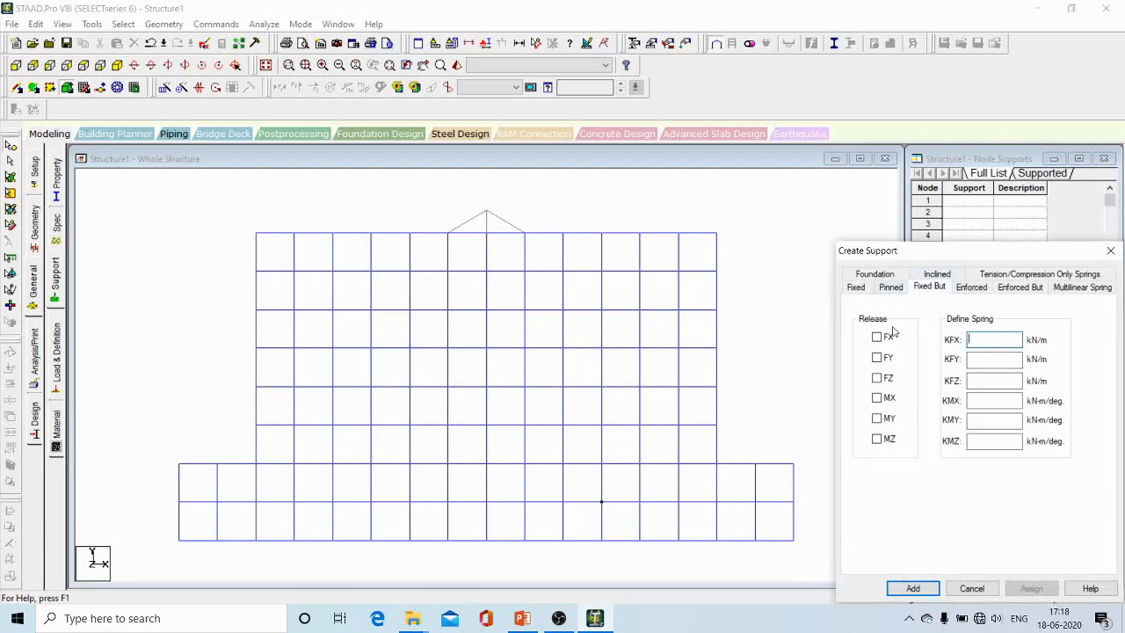
pyautogui.write('1484')
pyautogui.write('.73')
pyautogui.write('29')
pyautogui.write('69')
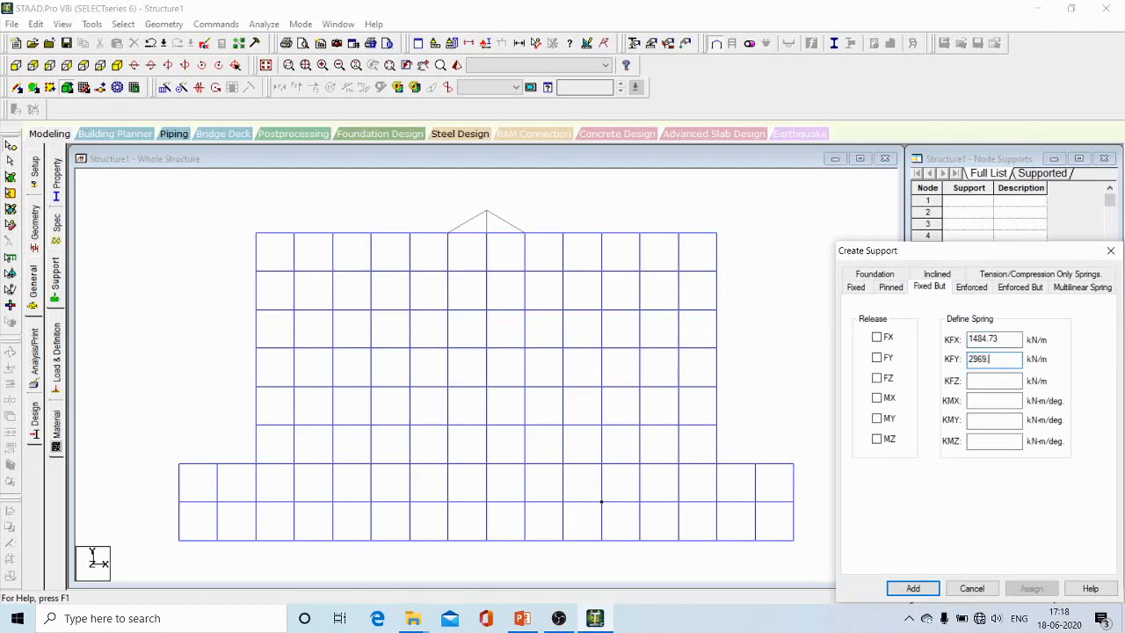
pyautogui.write('.46')
pyautogui.write('1484')
pyautogui.write('.73')
# Set rotational springs KMX 11930.96, KMY 13243.37 and KMZ 23384.68 kN-m/deg without releases, and add the second support
pyautogui.write('119')
pyautogui.write('30')
pyautogui.write('.')
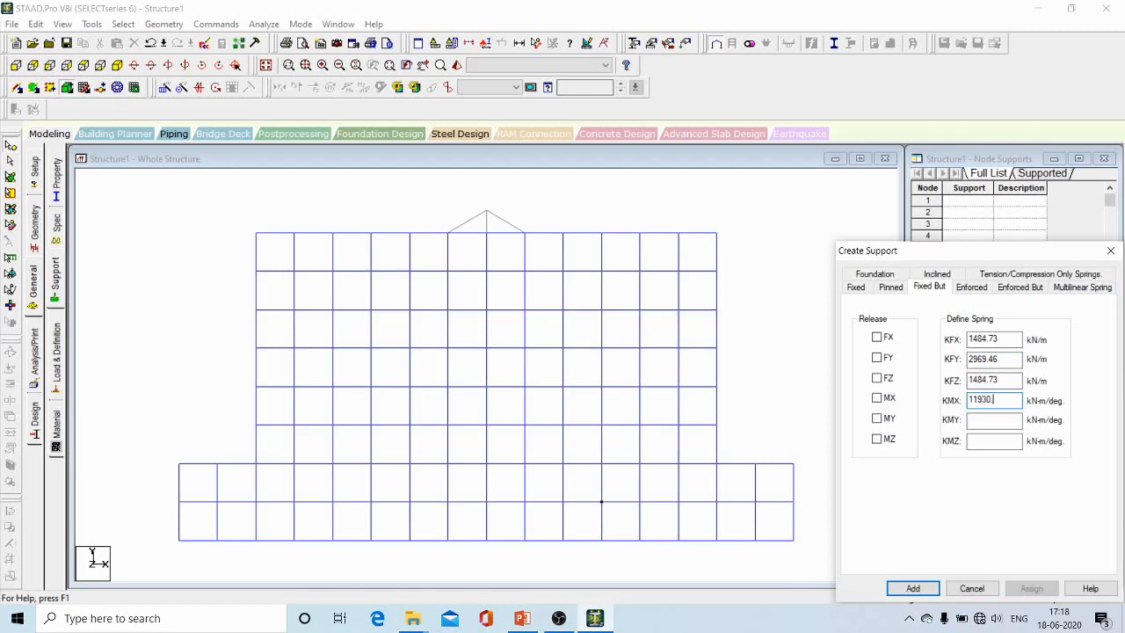
pyautogui.write('96')
pyautogui.write('132')
pyautogui.write('43')
pyautogui.write('.37')
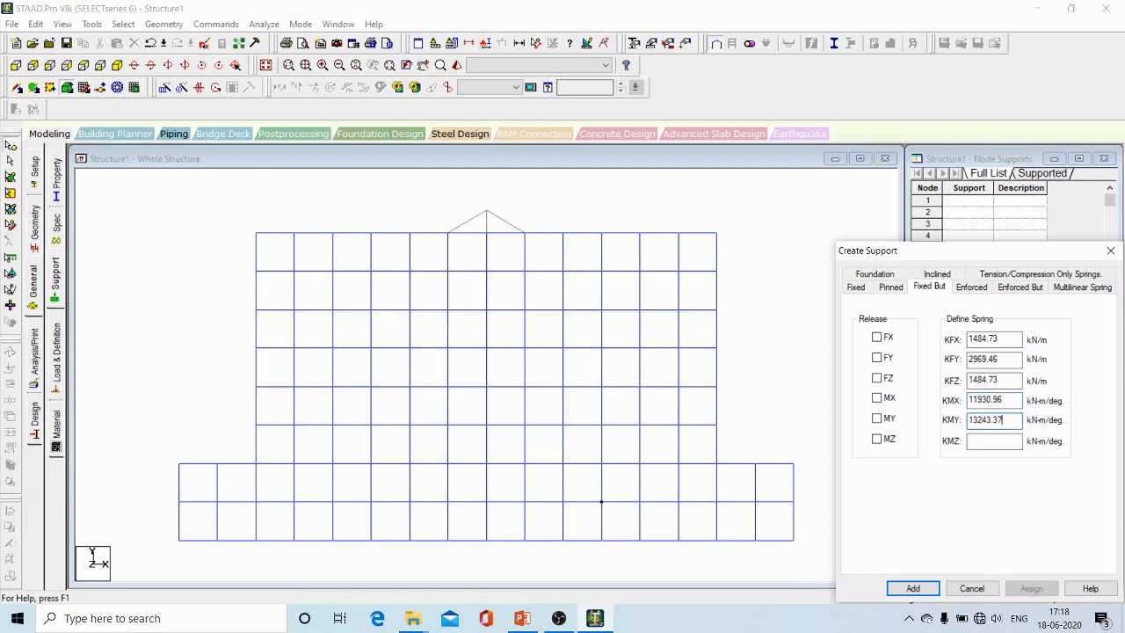
pyautogui.click(994, 441)
pyautogui.write('23384.68')
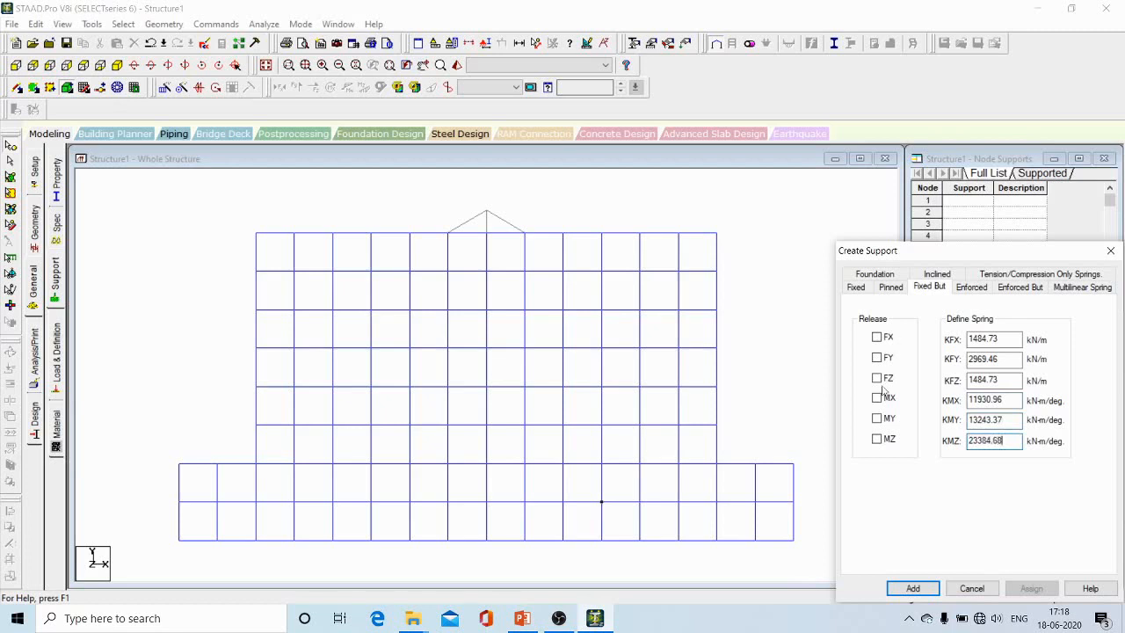
pyautogui.click(915, 588)
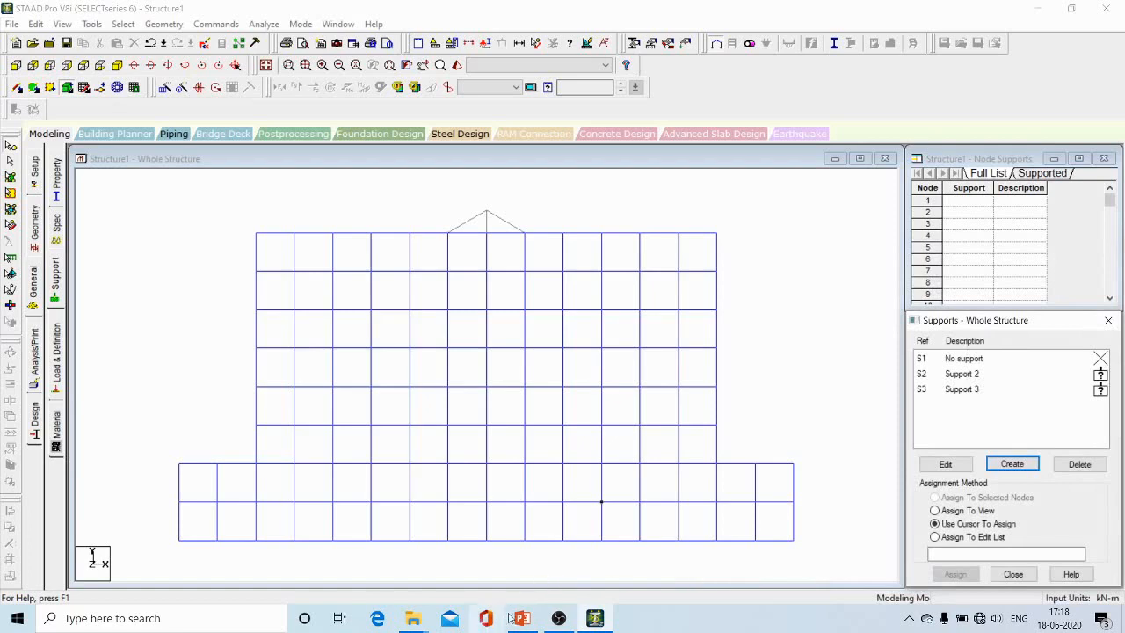
# Check the soil spring stiffness slide in PowerPoint, return to STAAD.Pro and assign Support 2 to all nodes at the foundation base
pyautogui.click(522, 621)
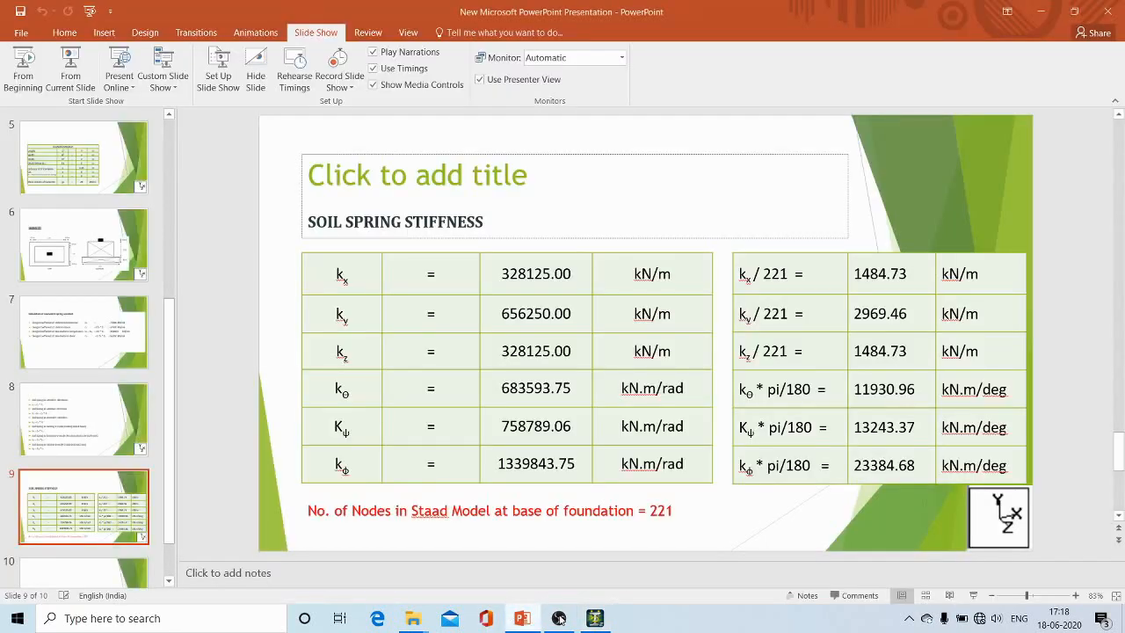
pyautogui.click(595, 618)
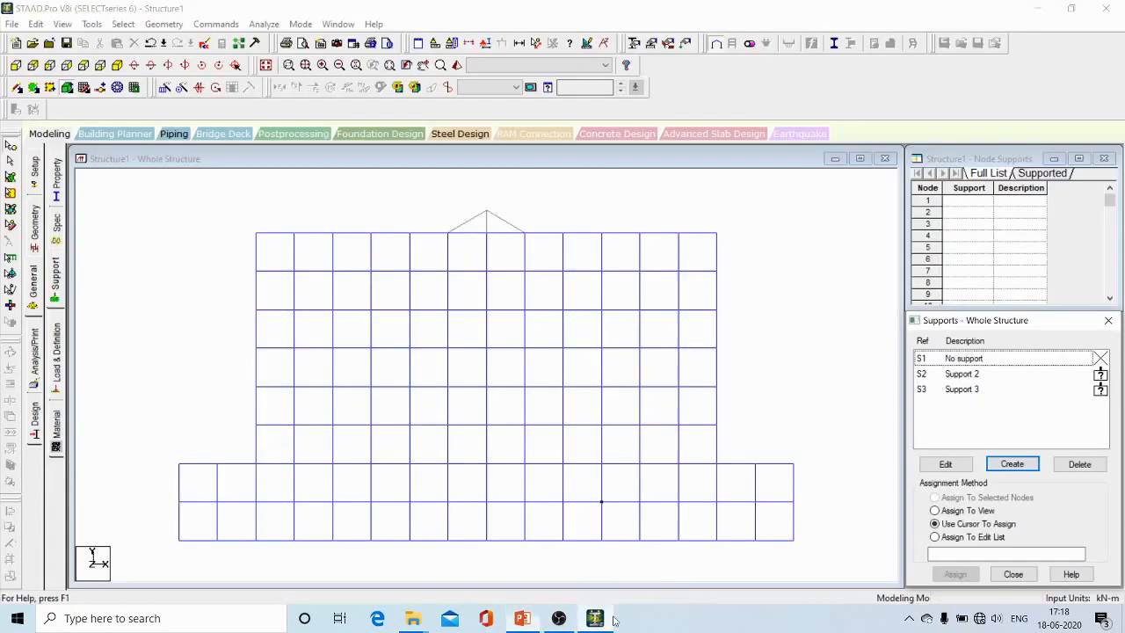
pyautogui.click(952, 375)
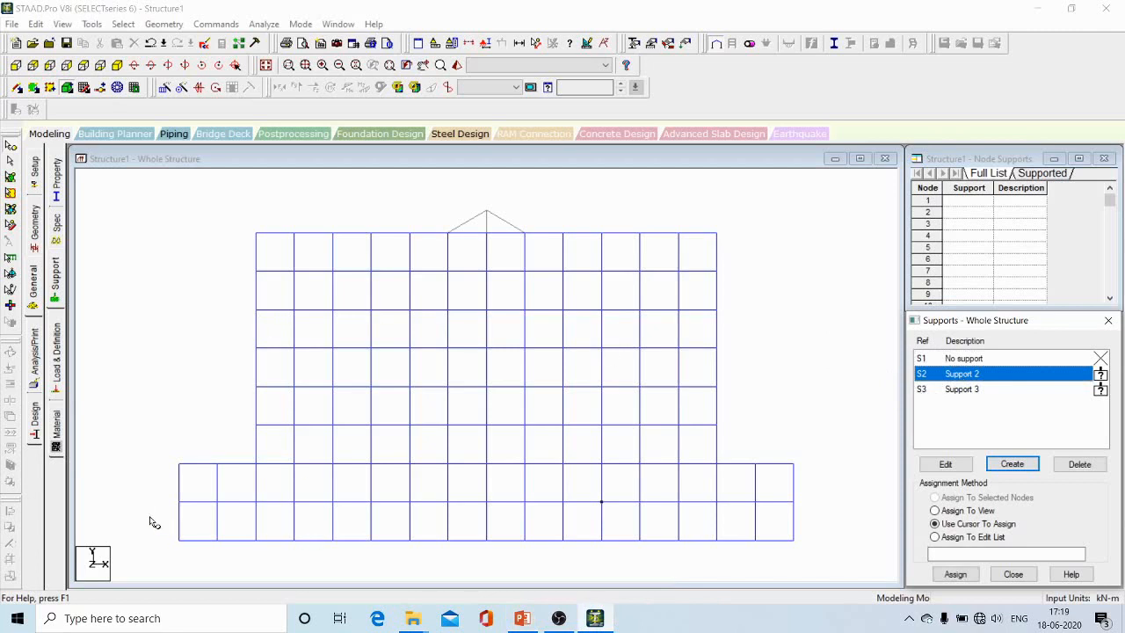
pyautogui.moveTo(151, 518); pyautogui.dragTo(812, 568)
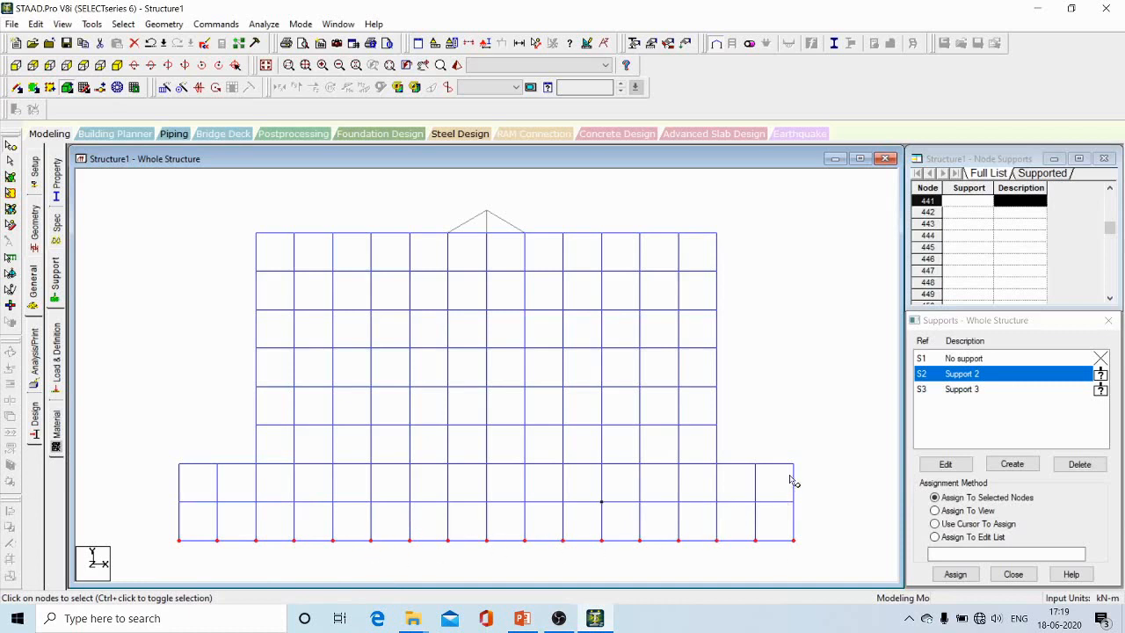
pyautogui.click(63, 24)
pyautogui.click(124, 189)
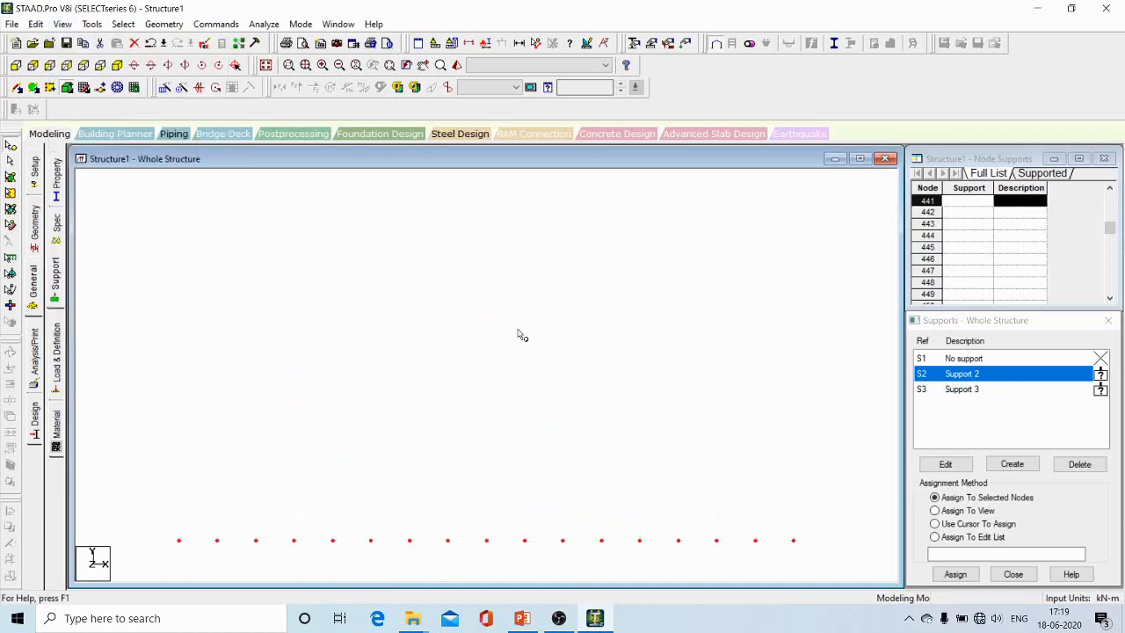
pyautogui.click(83, 65)
pyautogui.click(955, 575)
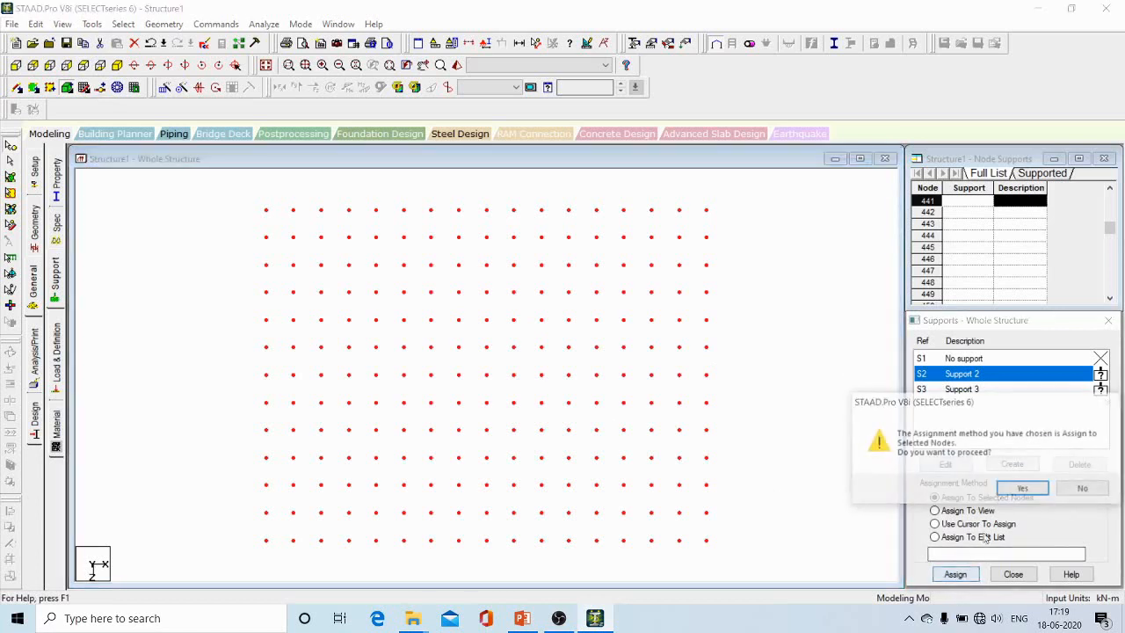
pyautogui.click(1020, 489)
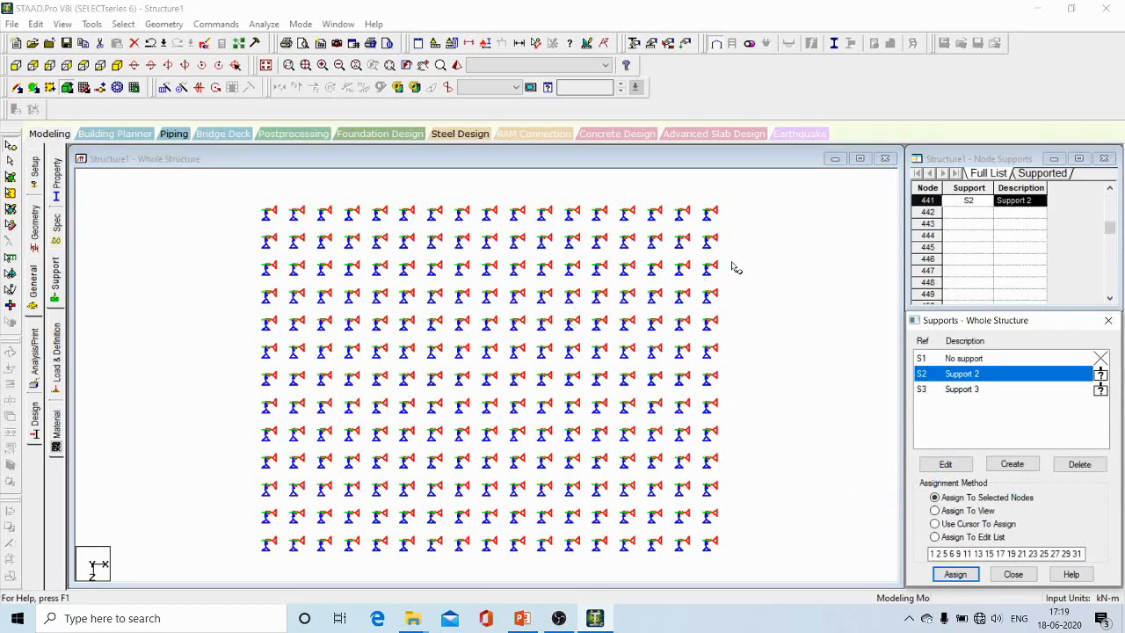
pyautogui.click(770, 246)
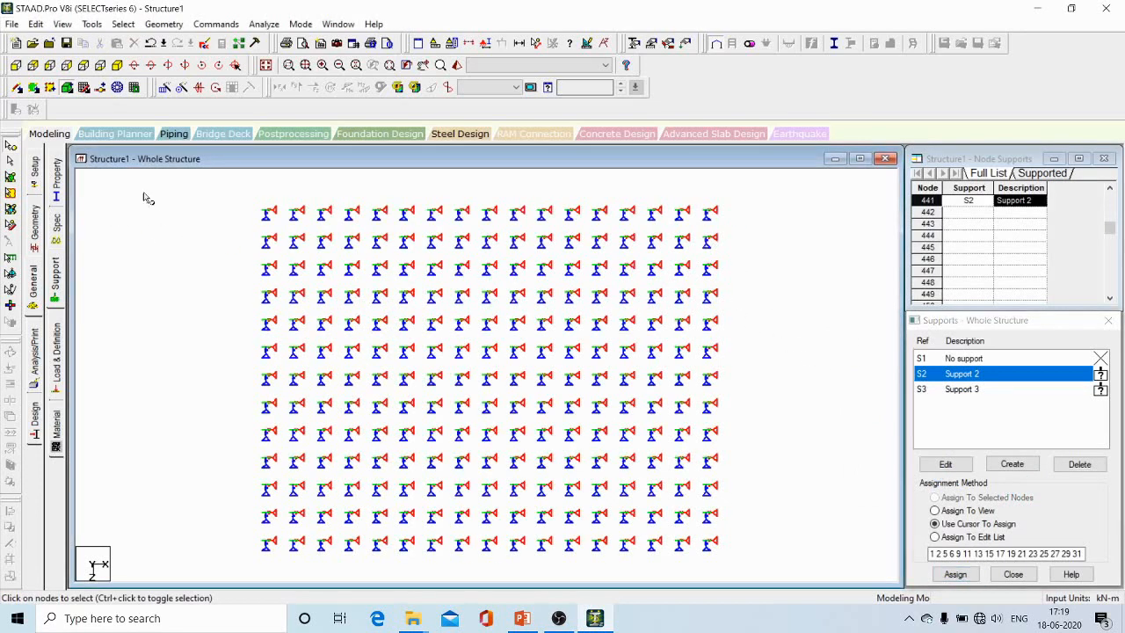
pyautogui.click(265, 65)
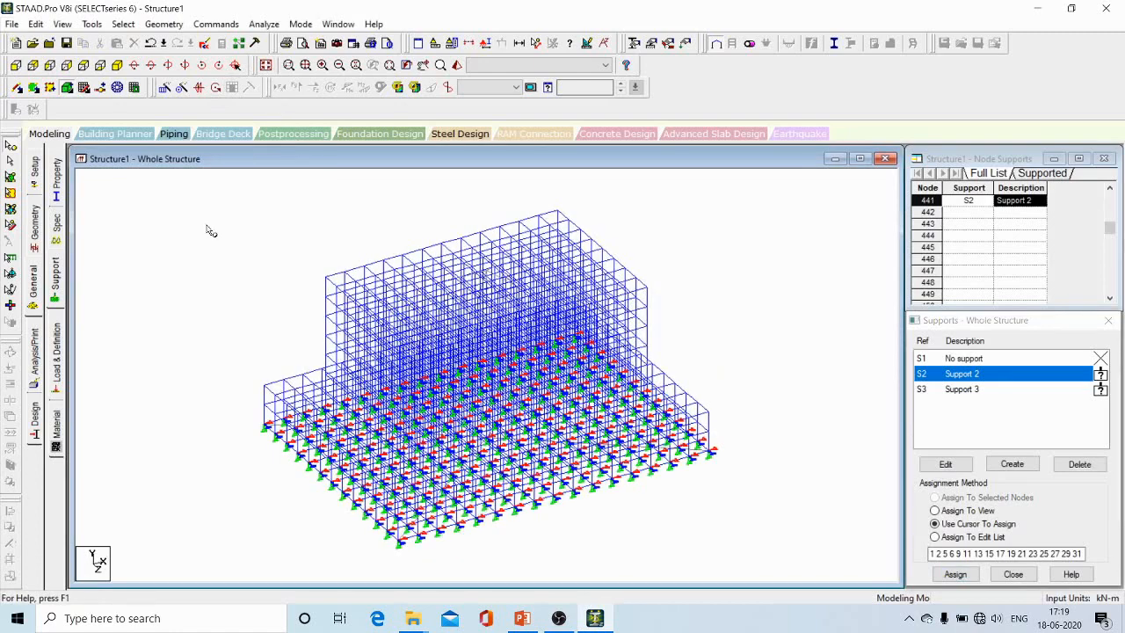
# Choose Support 3 and isolate the diagonal rigid beams at the foundation base, shown in plan
pyautogui.click(971, 393)
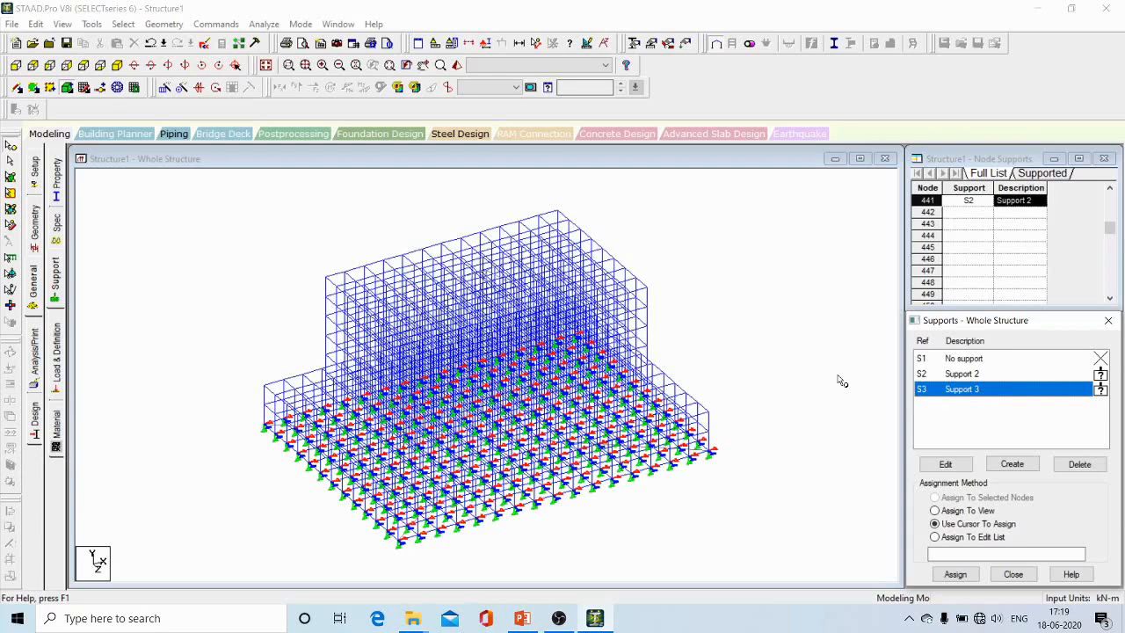
pyautogui.click(16, 65)
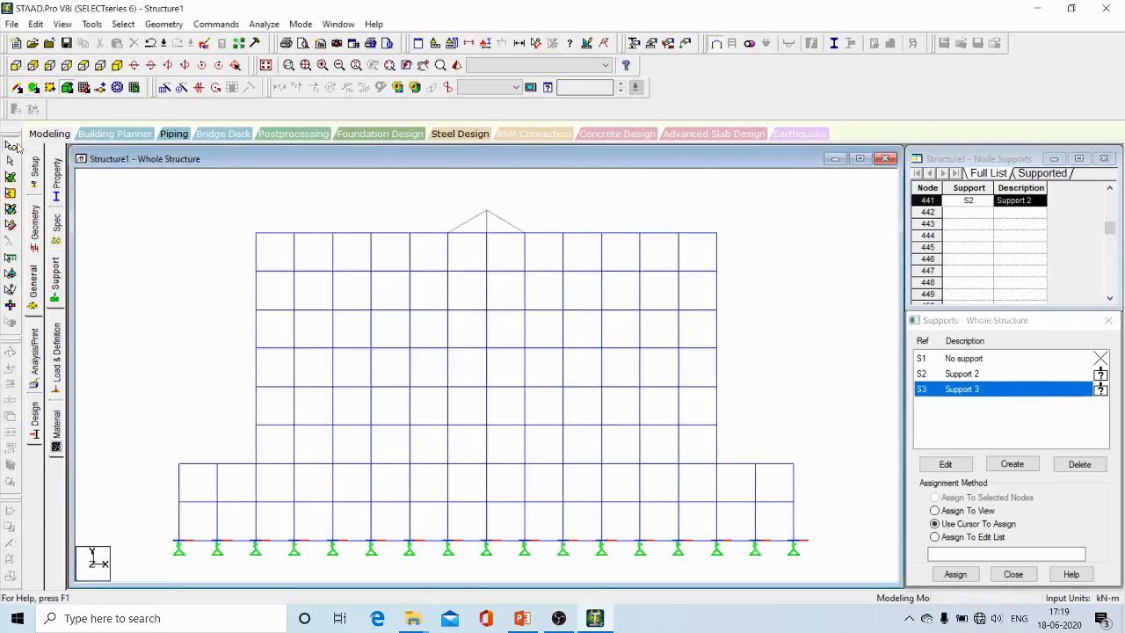
pyautogui.moveTo(145, 511); pyautogui.dragTo(807, 570)
pyautogui.hotkey('alt', 'v')
pyautogui.press('v')
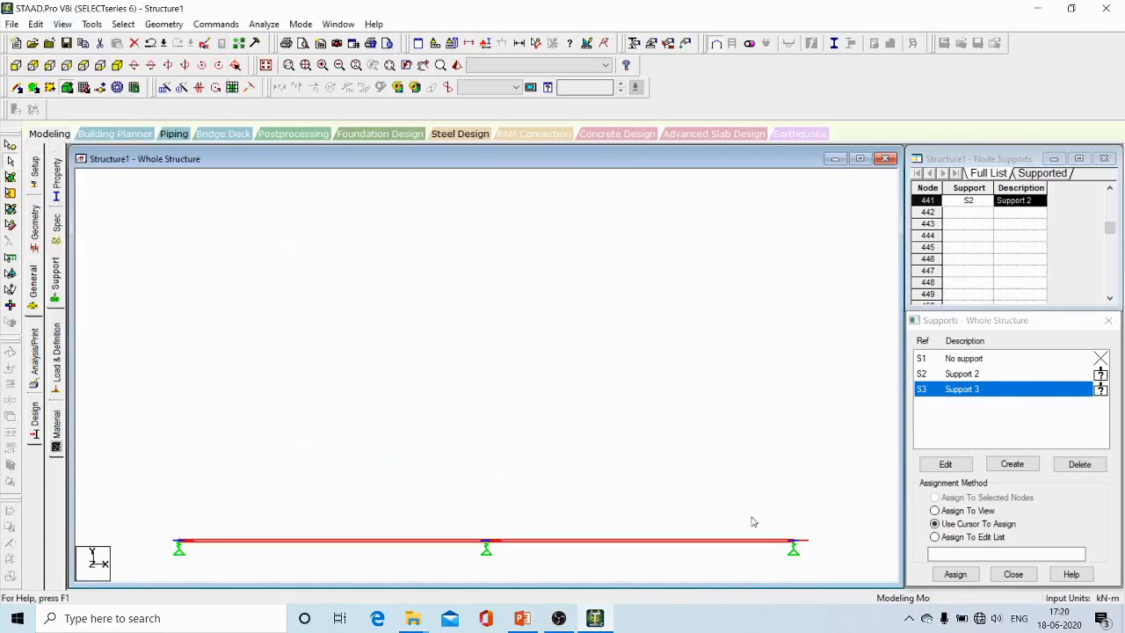
pyautogui.click(84, 65)
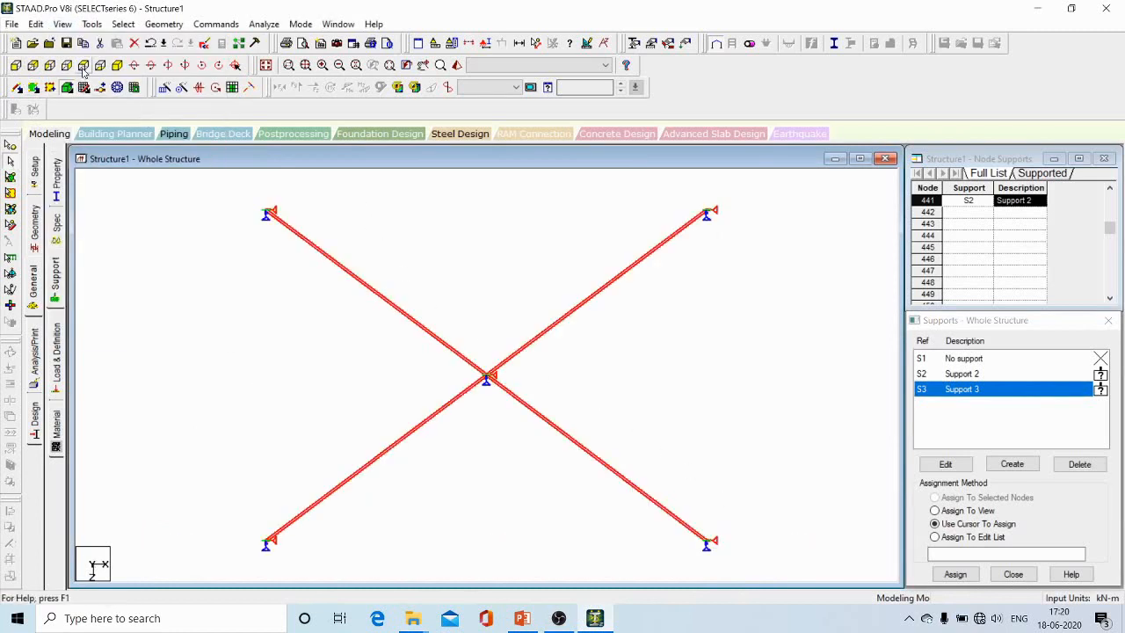
# Assign Support 3 to the central base node where the diagonal beams cross, and restore the whole structure view
pyautogui.click(10, 146)
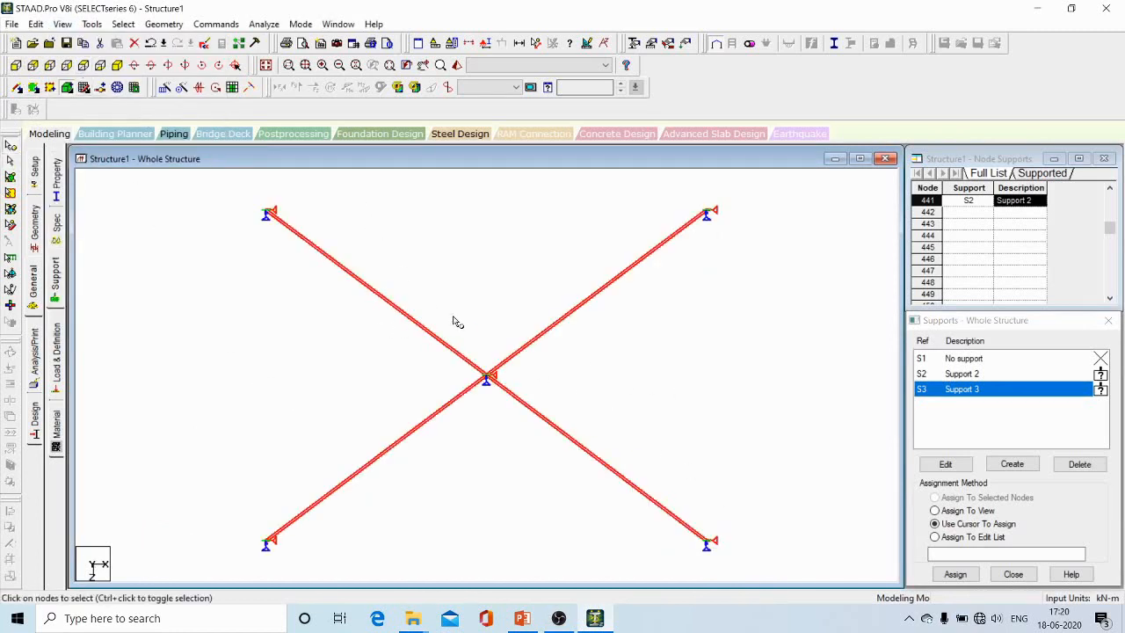
pyautogui.click(459, 323)
pyautogui.moveTo(453, 300); pyautogui.dragTo(530, 425)
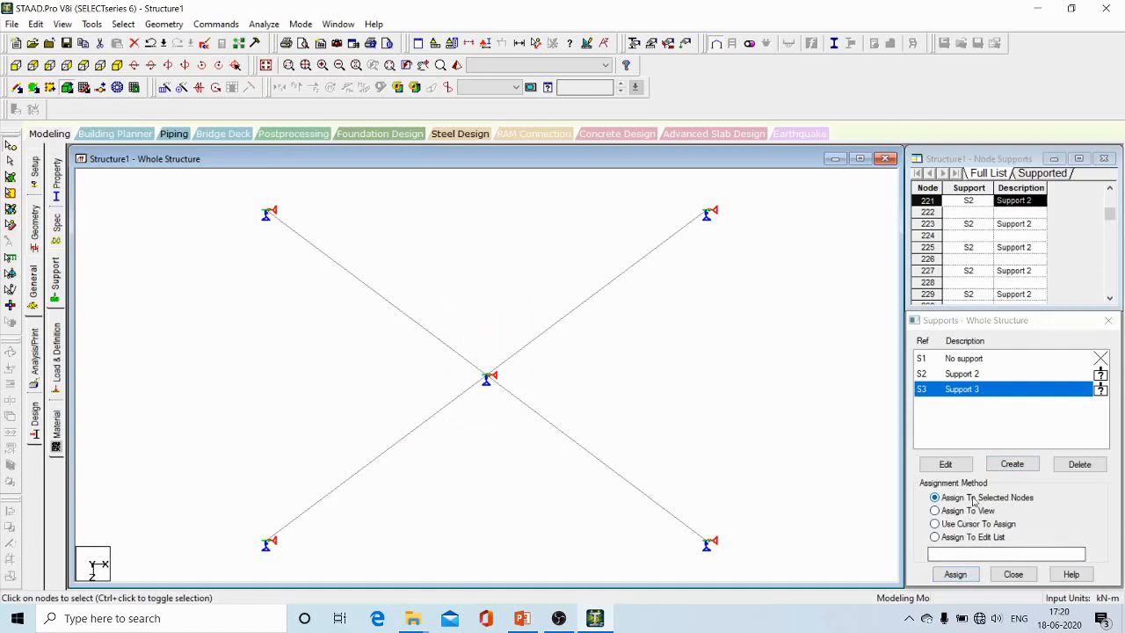
pyautogui.click(957, 574)
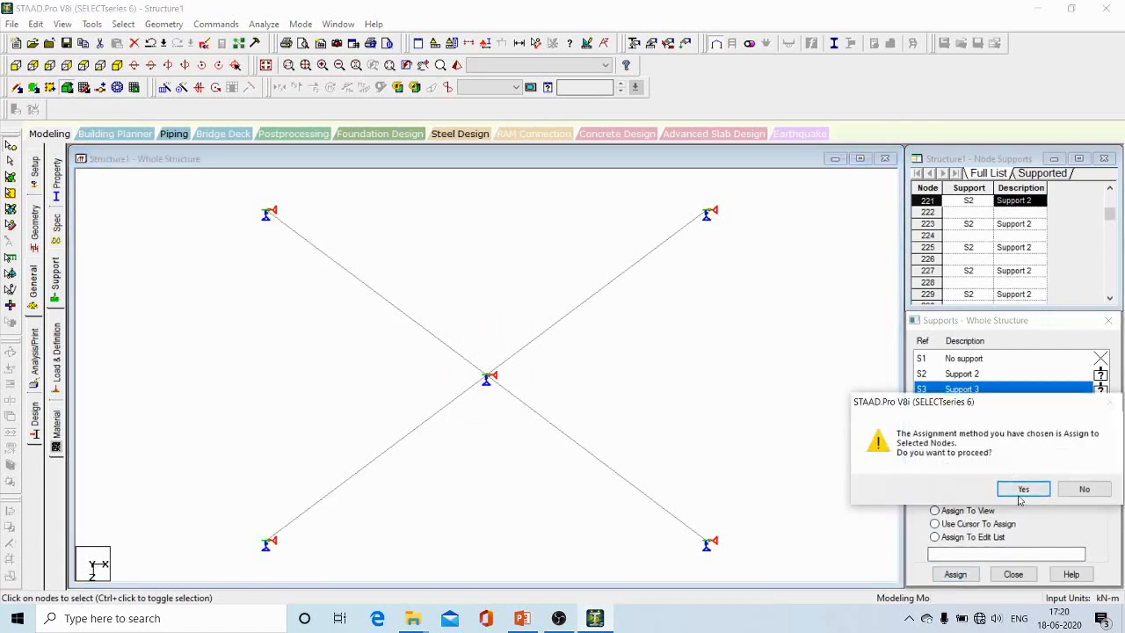
pyautogui.click(1022, 488)
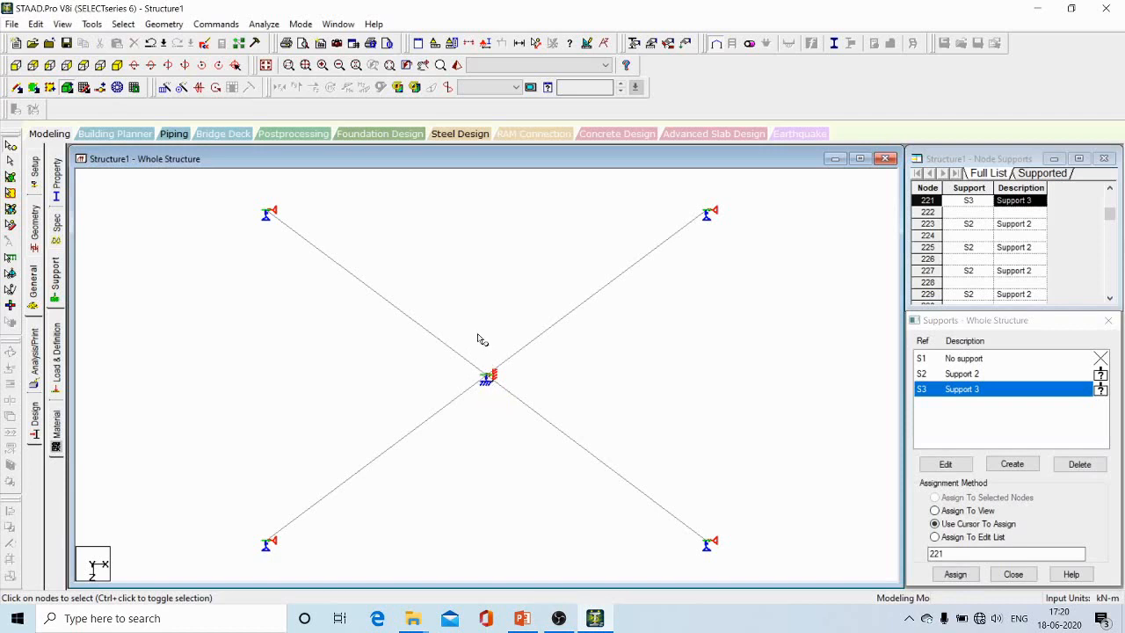
pyautogui.scroll(-3, 486, 375)
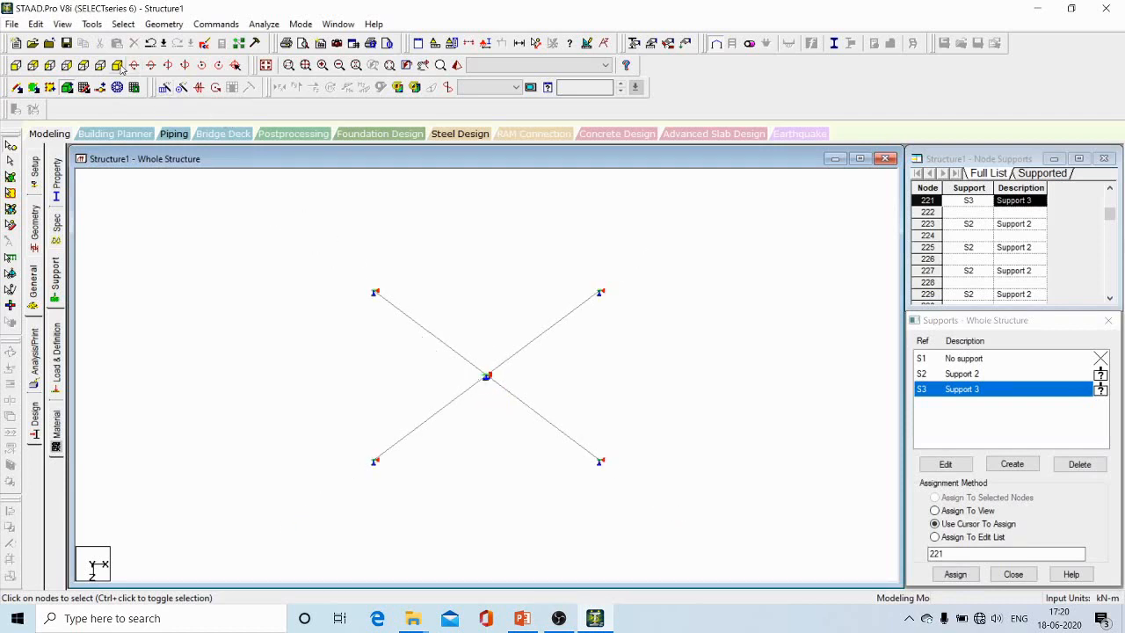
pyautogui.click(266, 66)
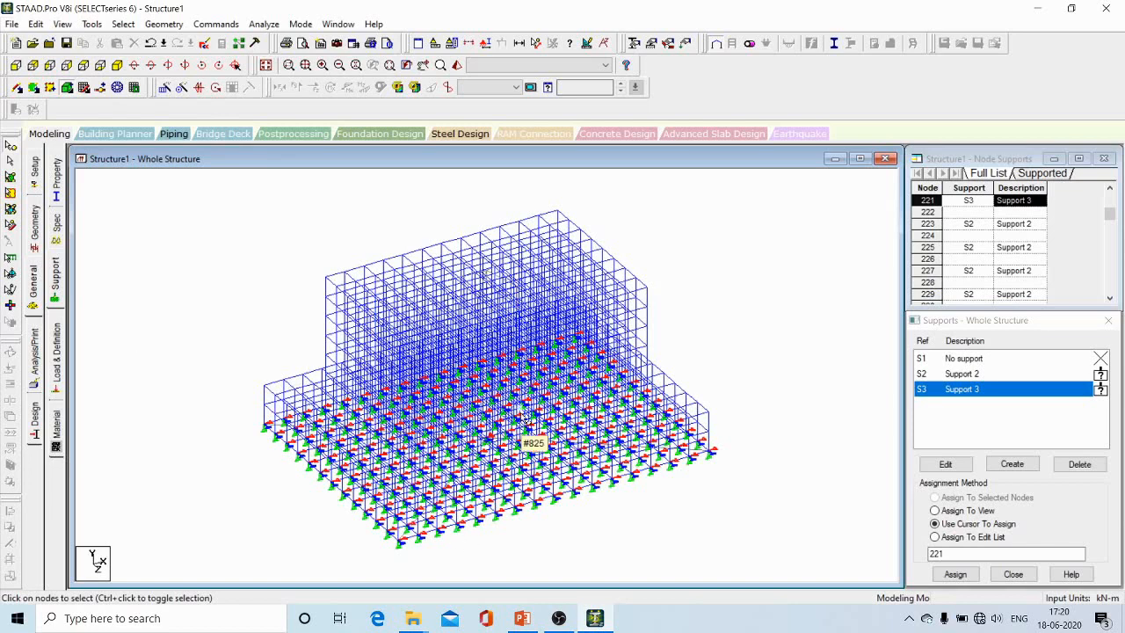
# Start a new time history definition with a harmonic force, using a cosine function specified by RPM
pyautogui.click(57, 347)
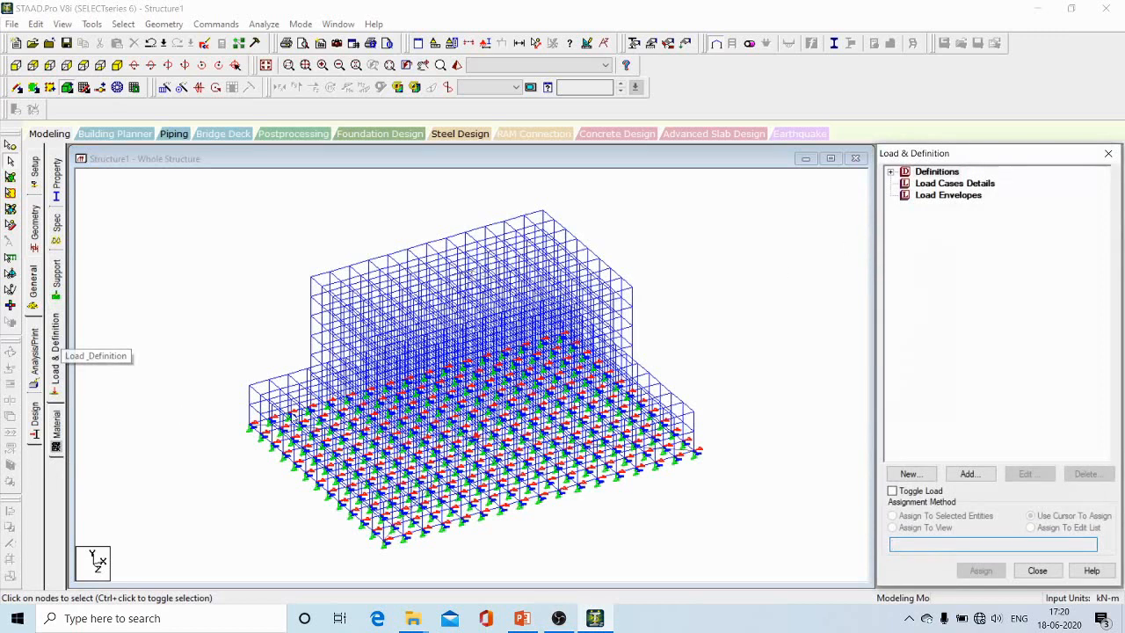
pyautogui.click(892, 172)
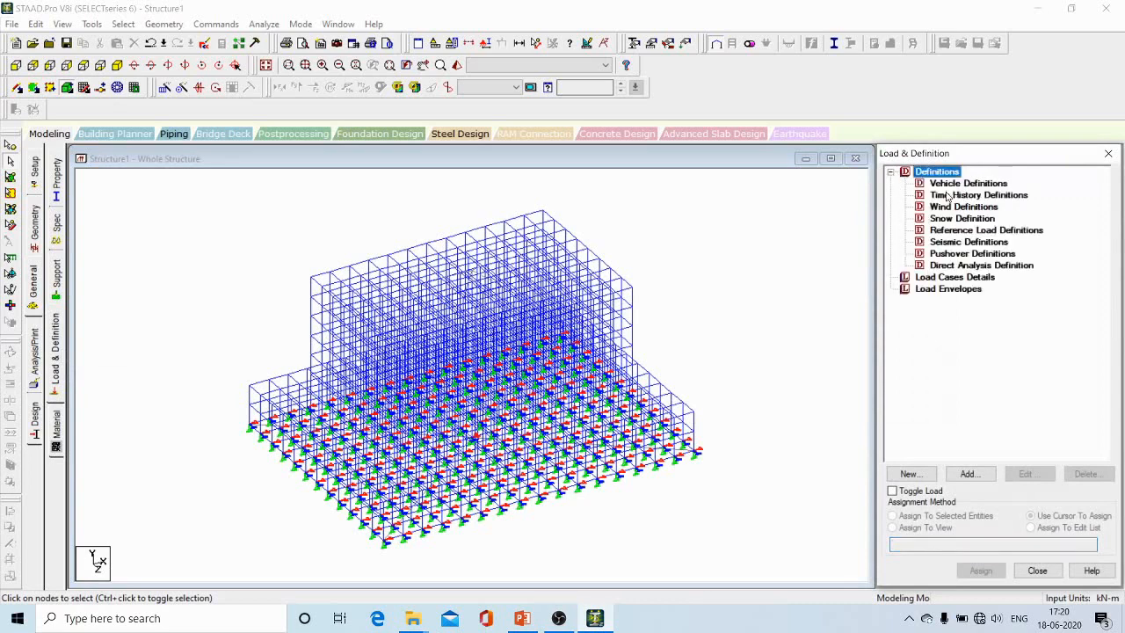
pyautogui.click(948, 195)
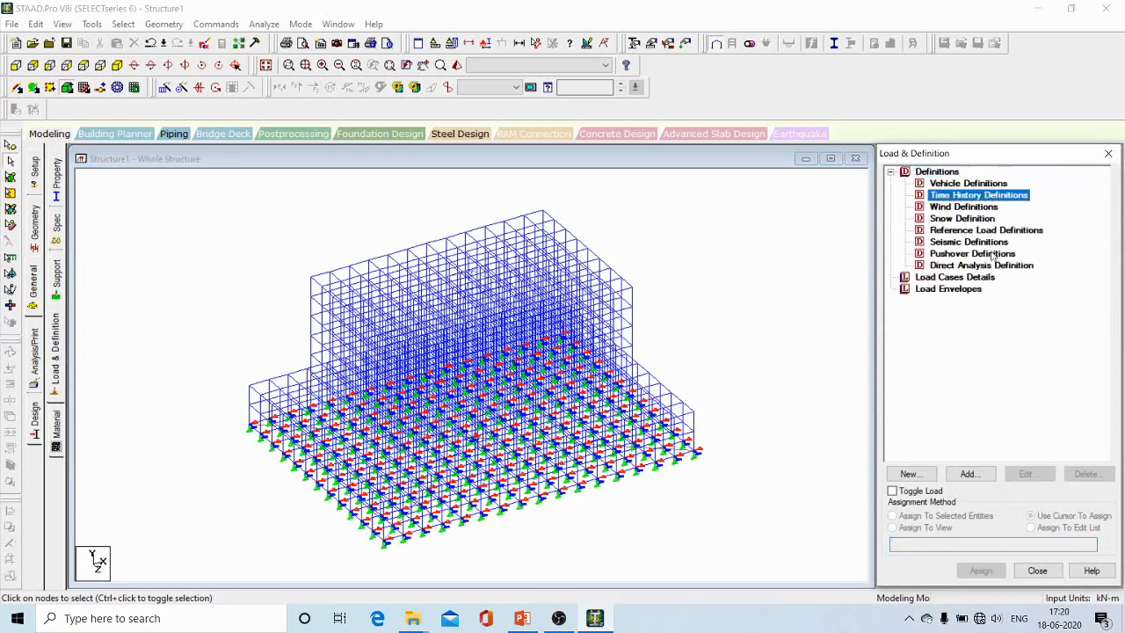
pyautogui.click(969, 475)
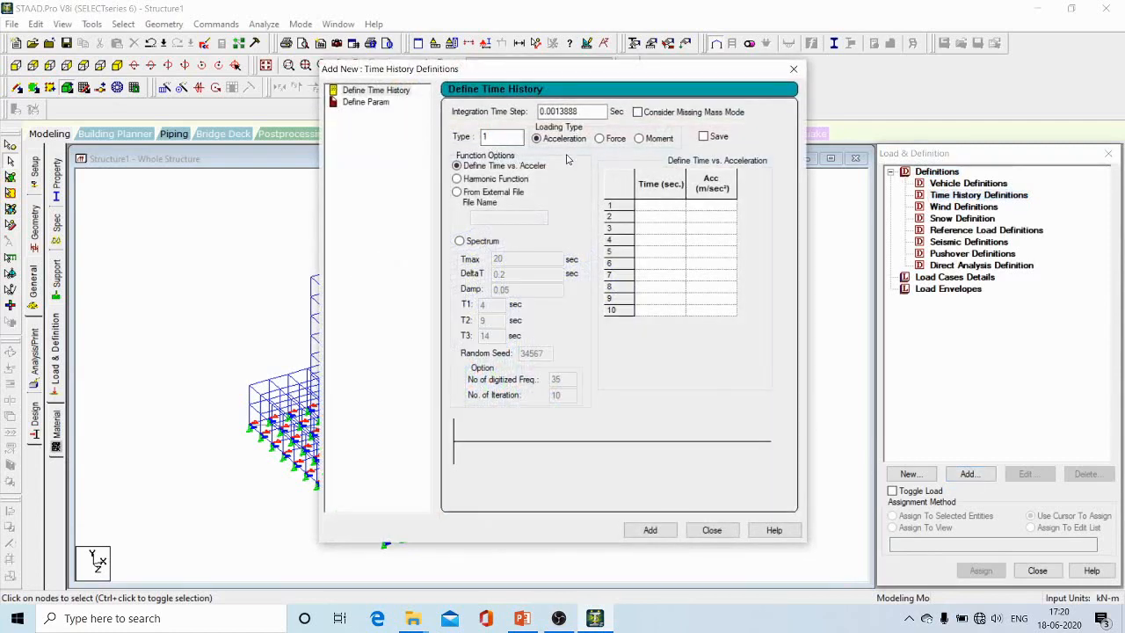
pyautogui.click(499, 181)
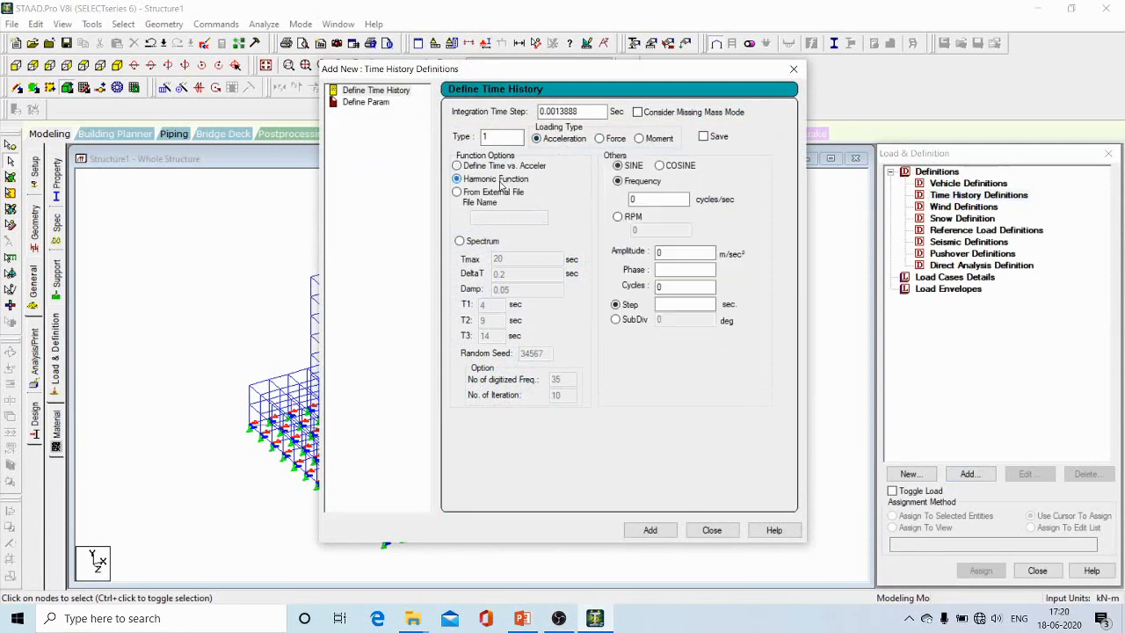
pyautogui.click(600, 139)
pyautogui.click(660, 166)
pyautogui.click(618, 216)
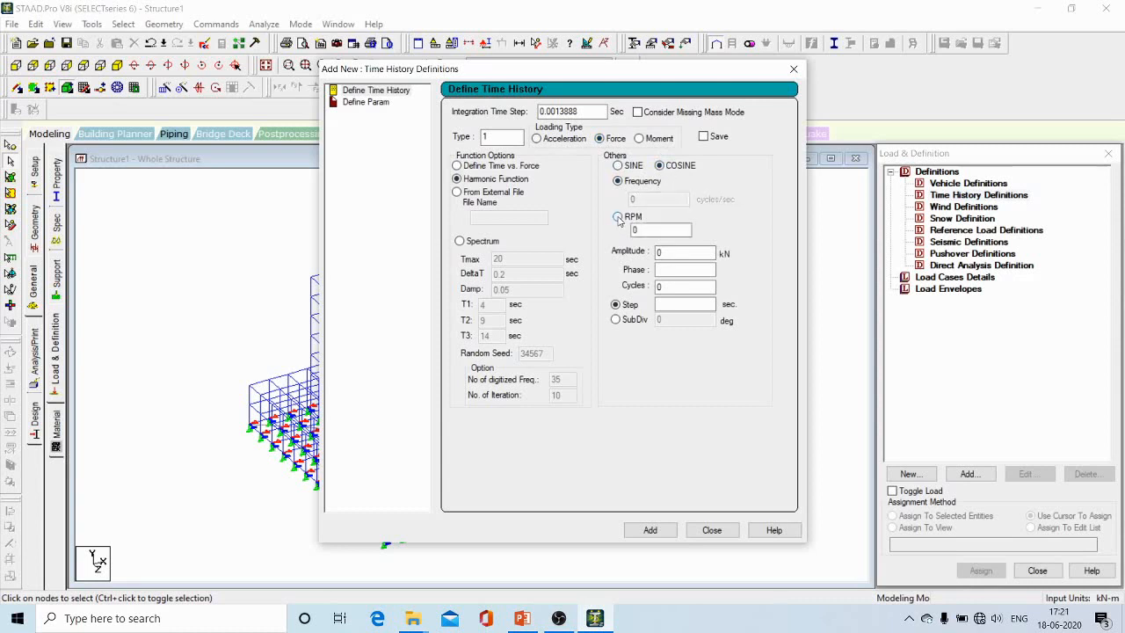
# Set the harmonic force to 250 RPM, amplitude 2.5 kN, phase 0, 100 cycles and step 0.00125 sec, and add it as Type 1
pyautogui.click(648, 230)
pyautogui.moveTo(648, 234); pyautogui.dragTo(617, 230)
pyautogui.write('250')
pyautogui.click(676, 253)
pyautogui.click(668, 271)
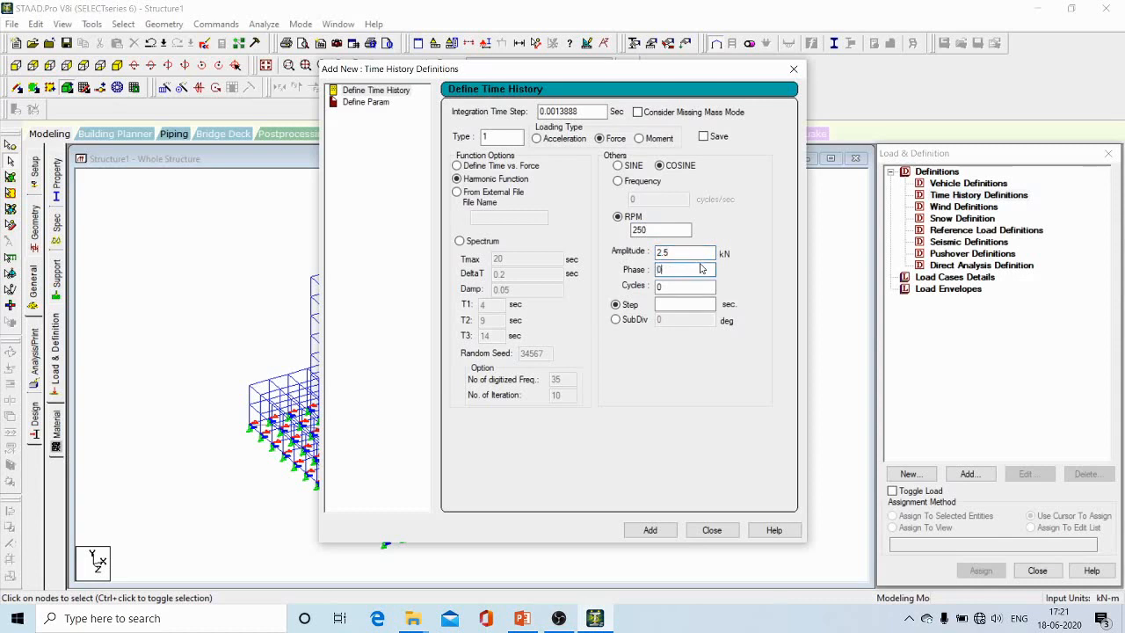
pyautogui.press('Tab')
pyautogui.write('100')
pyautogui.click(679, 304)
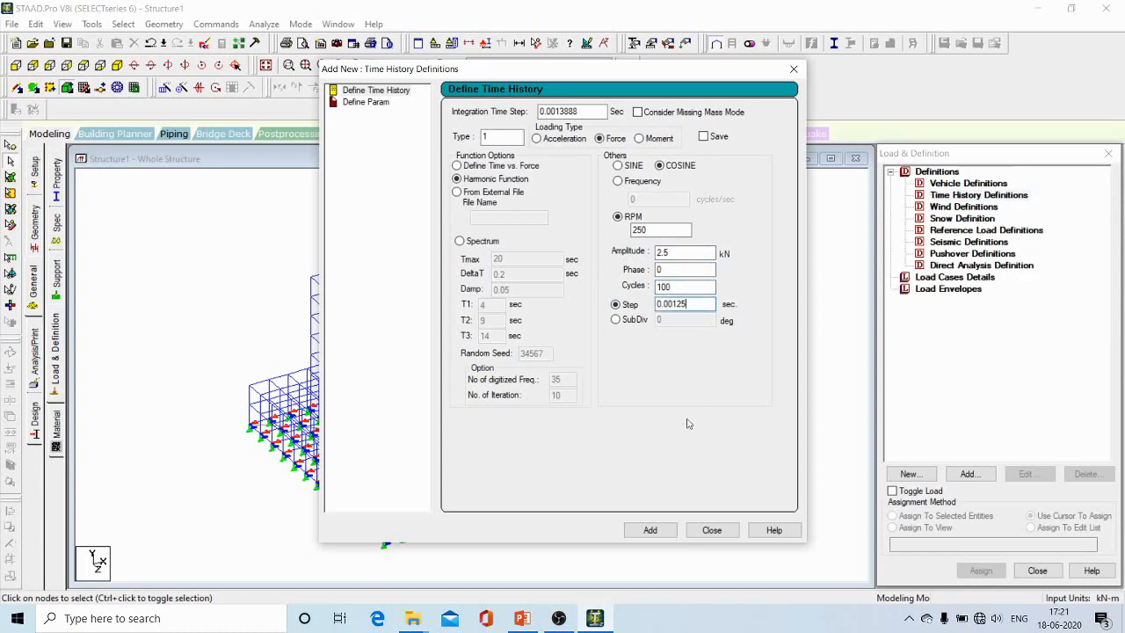
pyautogui.click(649, 532)
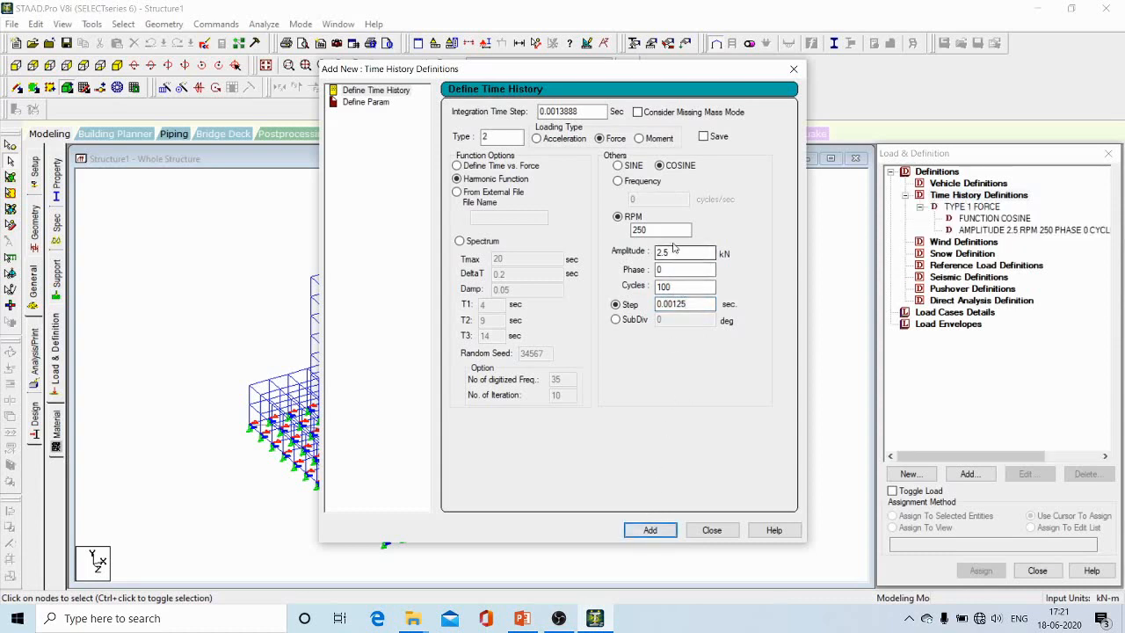
# Add a Type 2 cosine force of amplitude 2 kN and a Type 3 cosine moment of amplitude 4 kN-m
pyautogui.moveTo(684, 252); pyautogui.dragTo(629, 239)
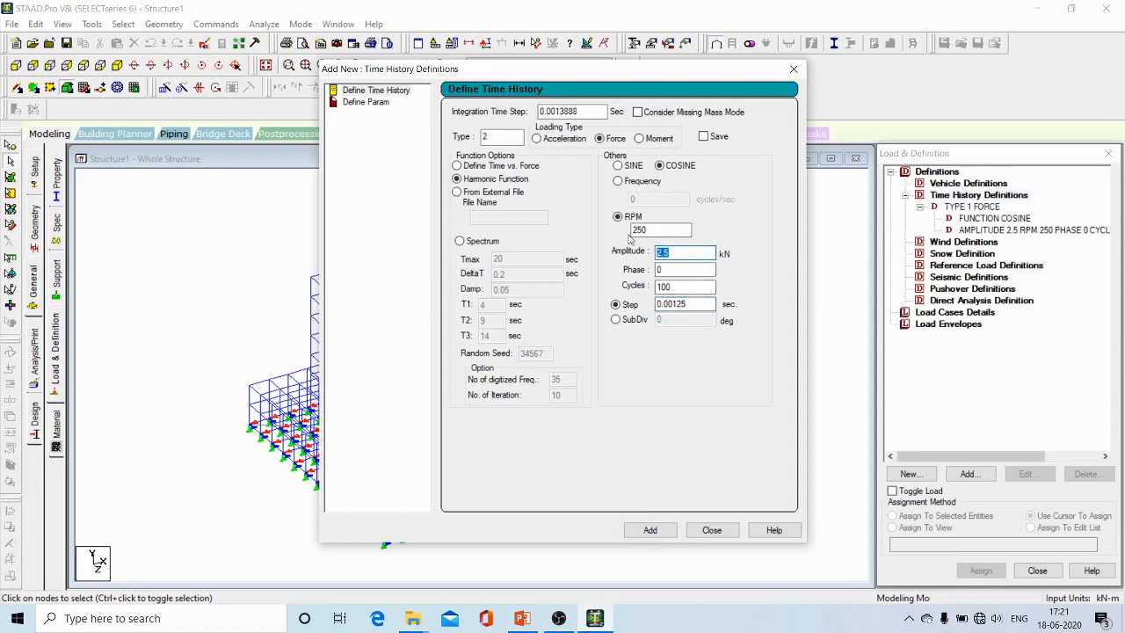
pyautogui.write('2')
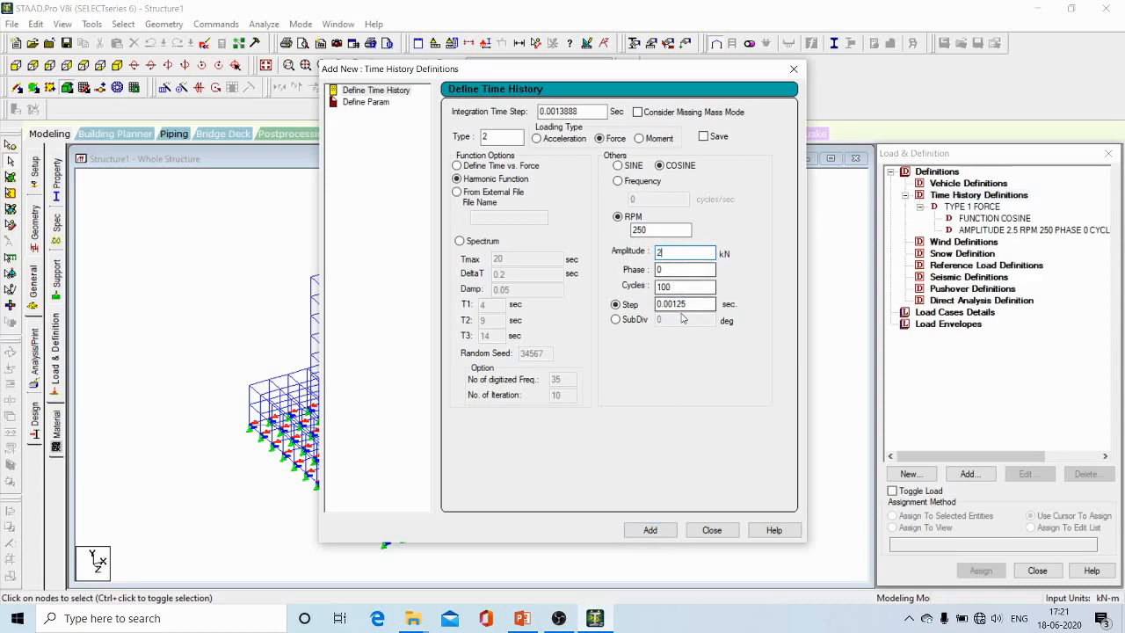
pyautogui.click(650, 530)
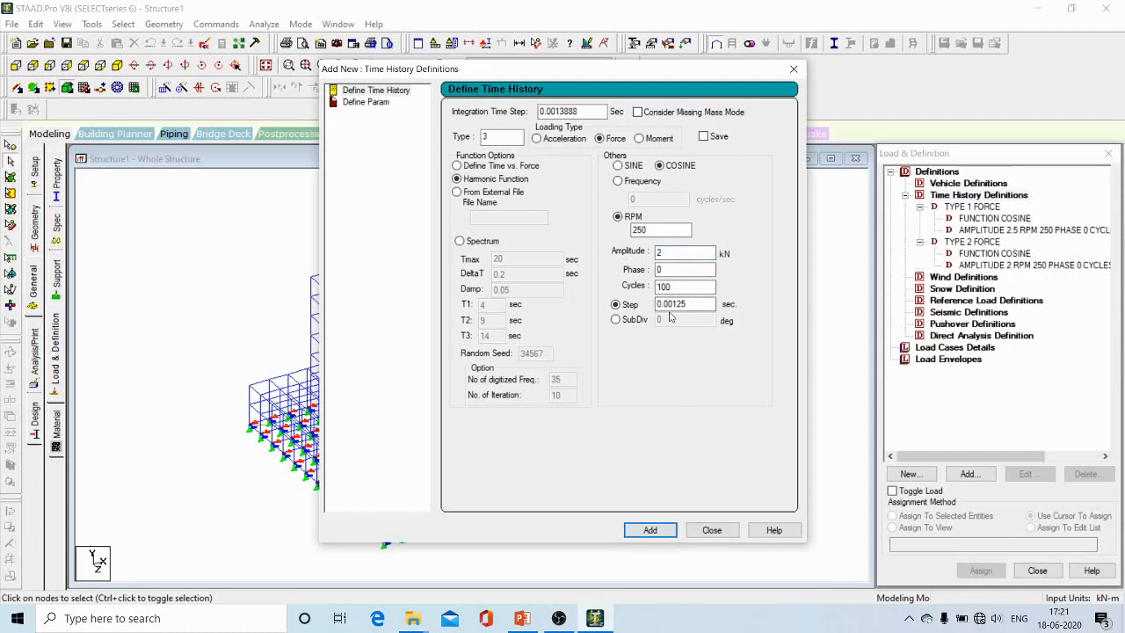
pyautogui.click(642, 139)
pyautogui.moveTo(674, 255); pyautogui.dragTo(639, 251)
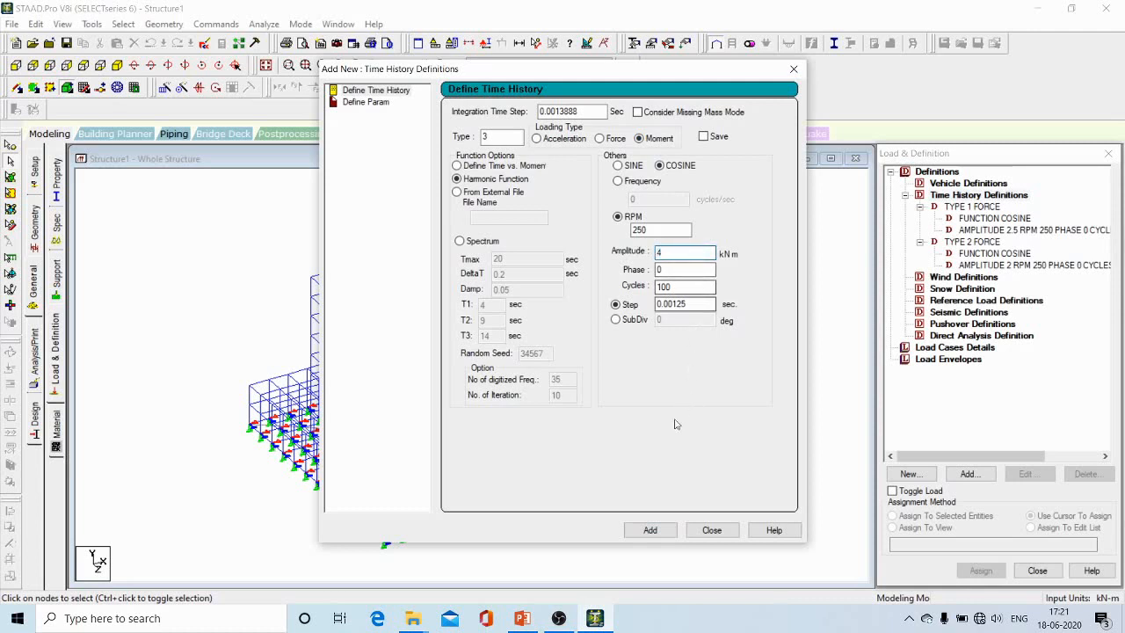
pyautogui.click(651, 531)
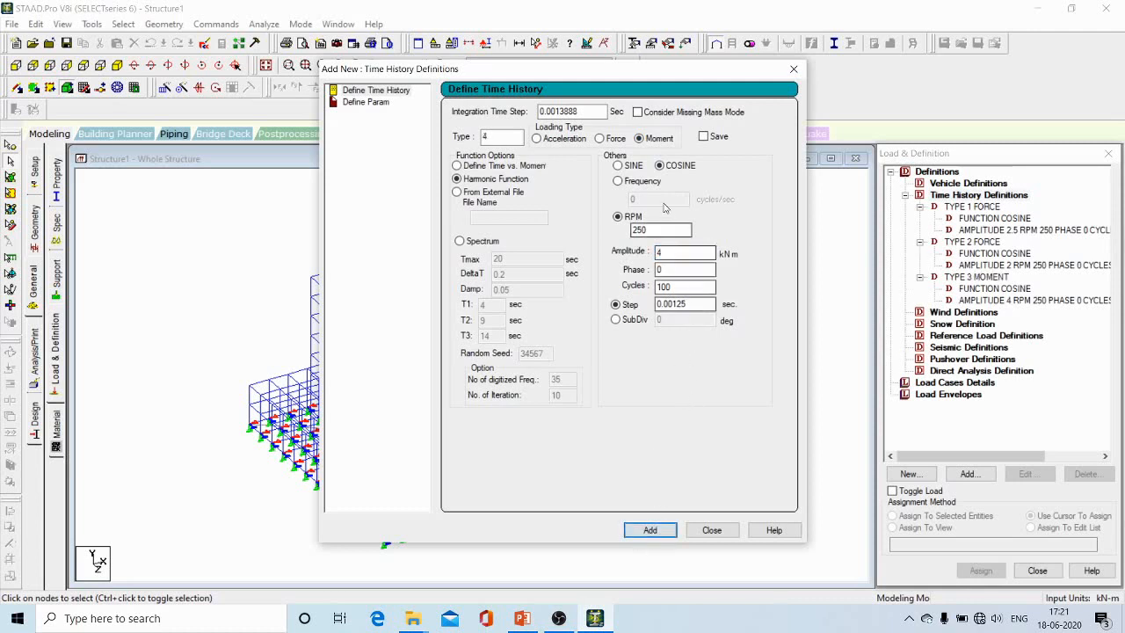
# Define the time history parameters with damping 0 and an arrival time of 0 sec, add them and close the dialog
pyautogui.click(372, 104)
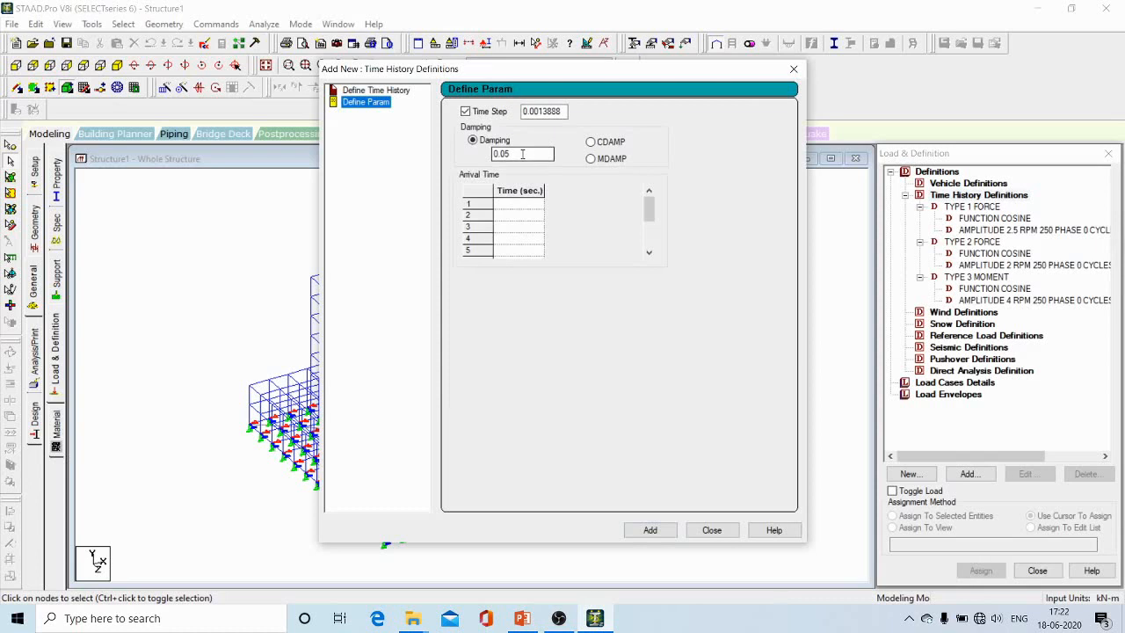
pyautogui.moveTo(522, 153); pyautogui.dragTo(484, 155)
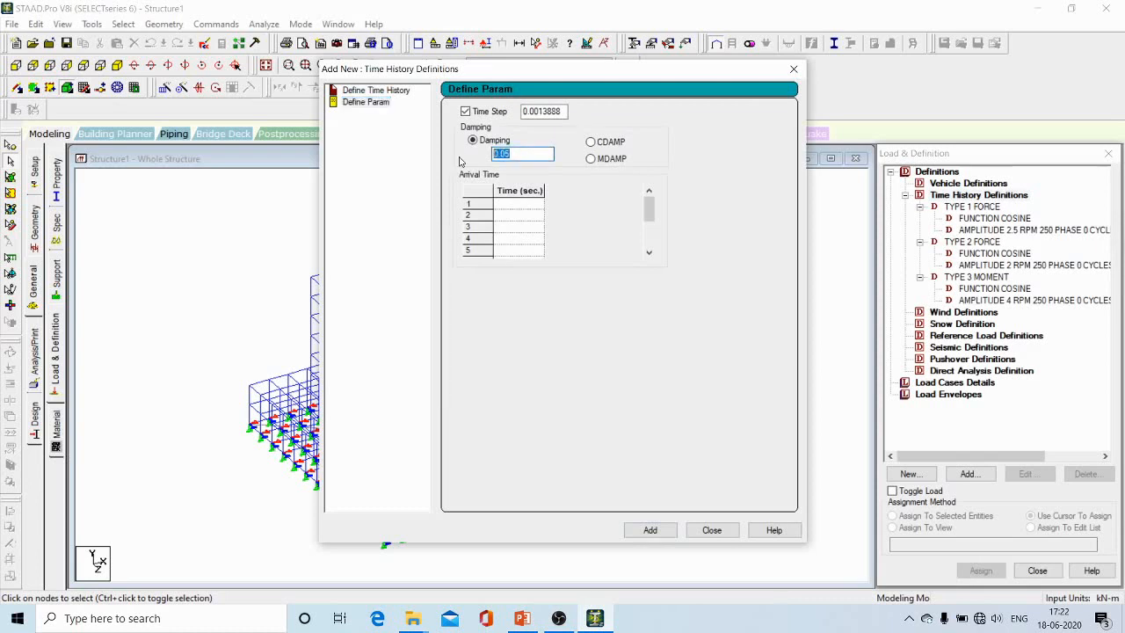
pyautogui.write('0')
pyautogui.click(513, 201)
pyautogui.write('0')
pyautogui.click(652, 531)
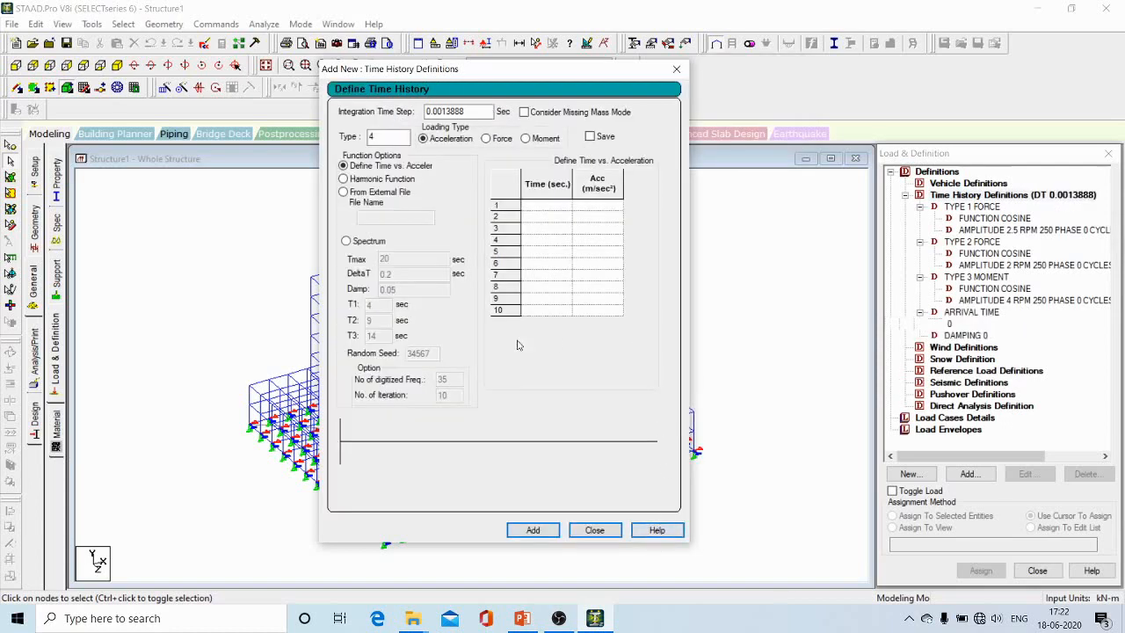
pyautogui.click(677, 69)
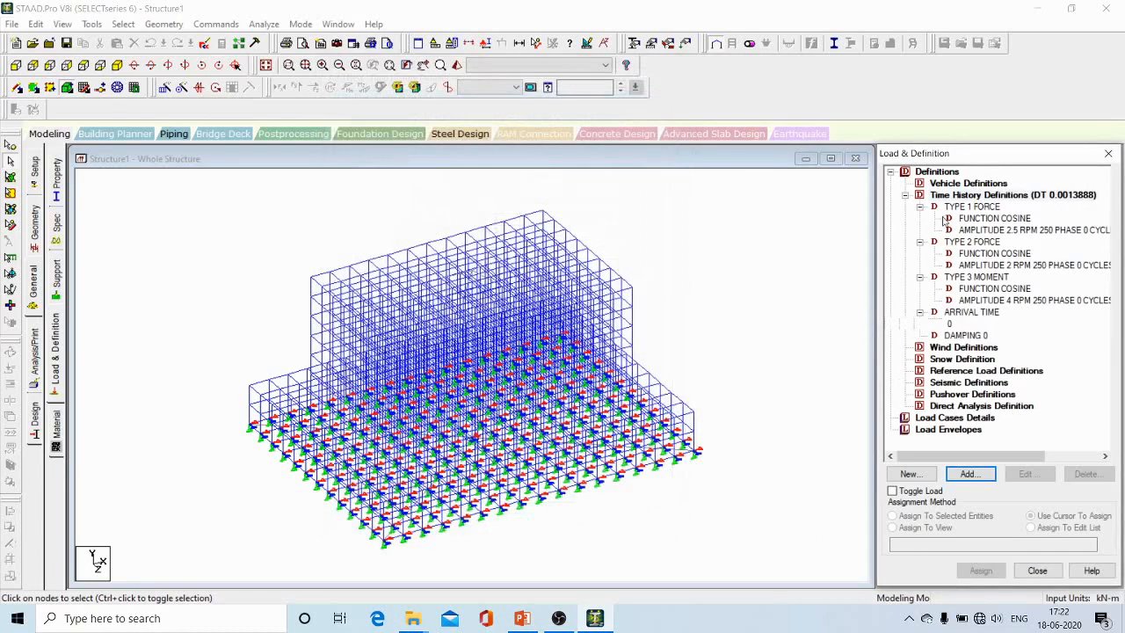
# Collapse the load definitions and add primary load case 1 titled DYNAMIC with loading type None
pyautogui.click(891, 172)
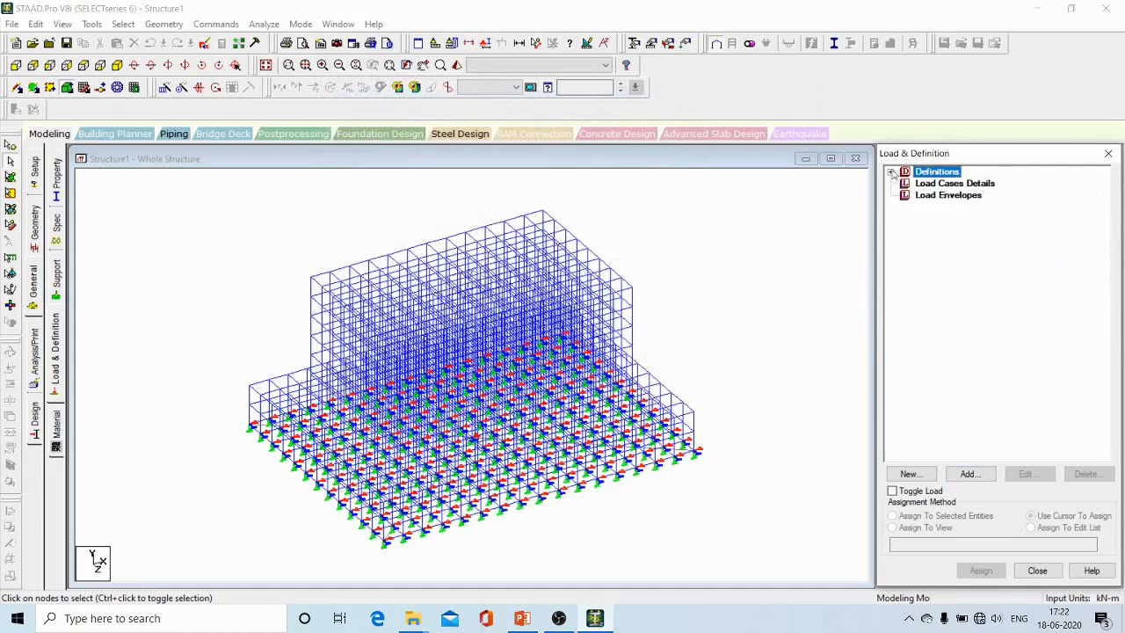
pyautogui.click(890, 173)
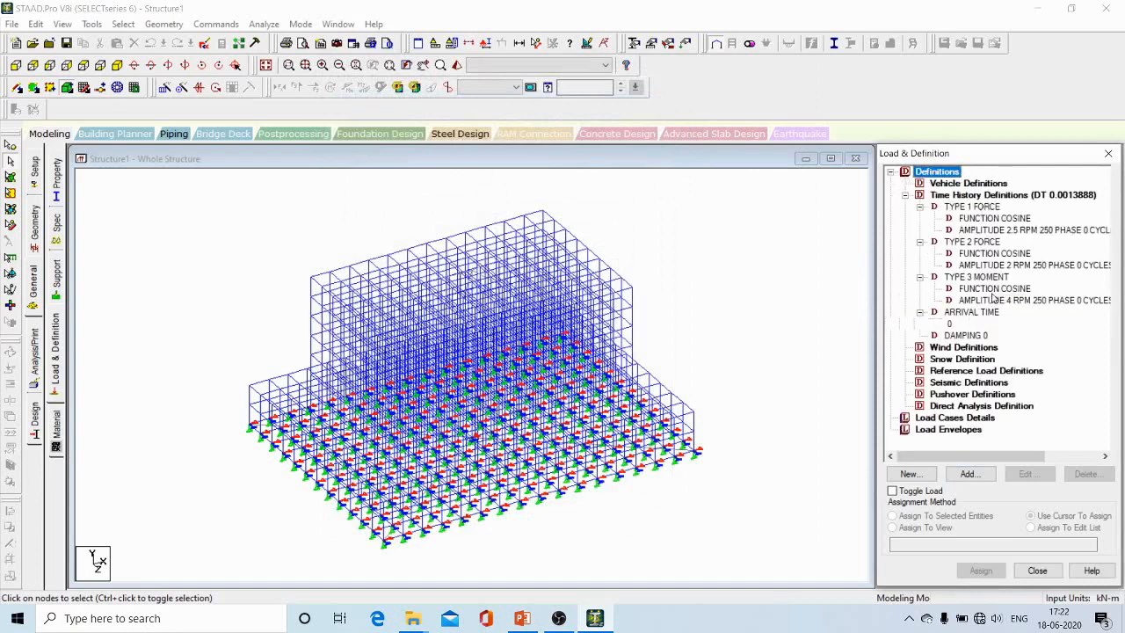
pyautogui.click(890, 172)
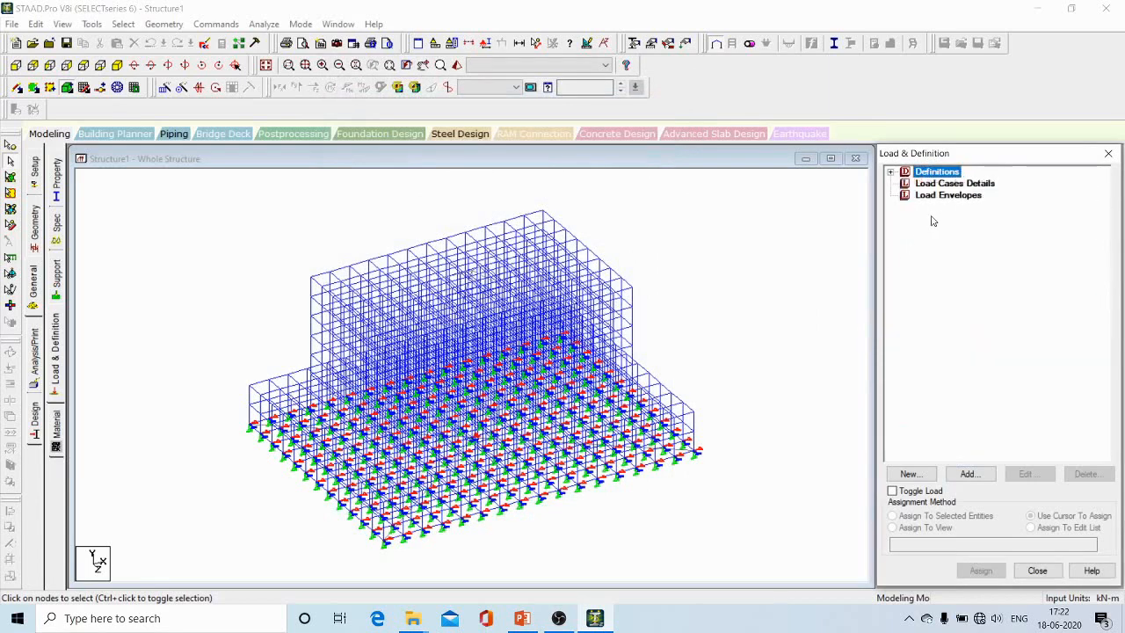
pyautogui.click(941, 187)
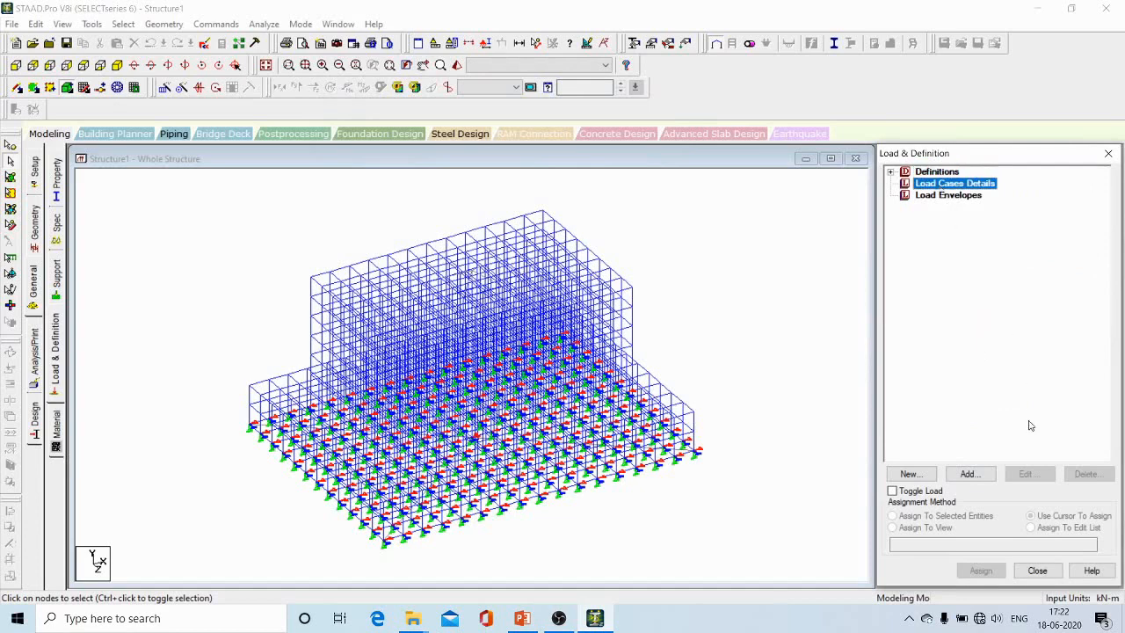
pyautogui.click(970, 474)
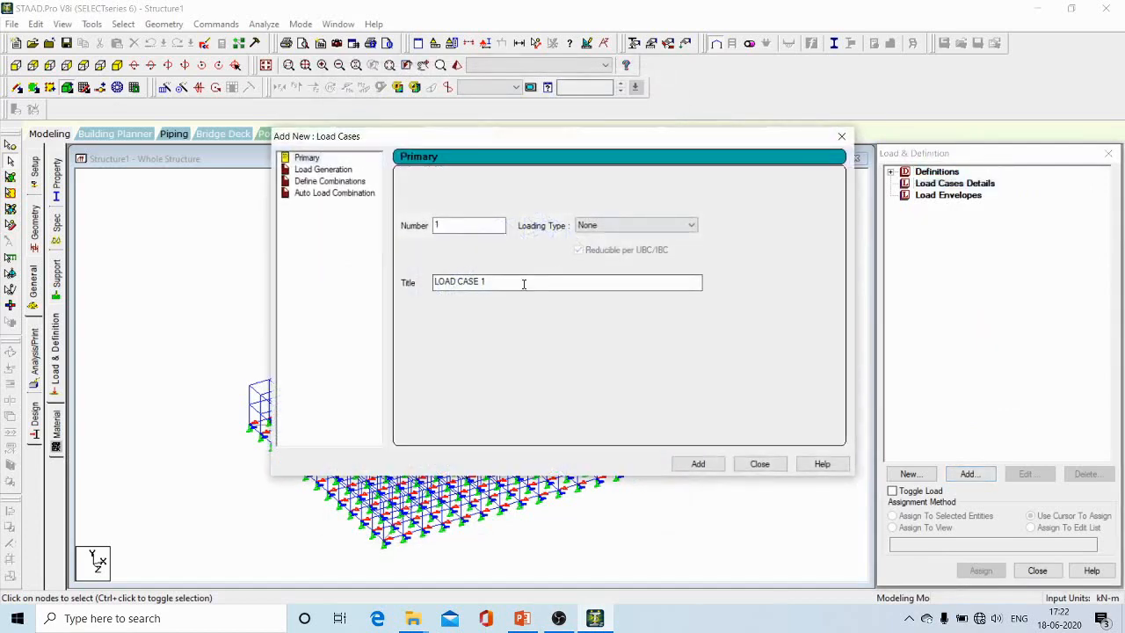
pyautogui.moveTo(522, 281); pyautogui.dragTo(358, 276)
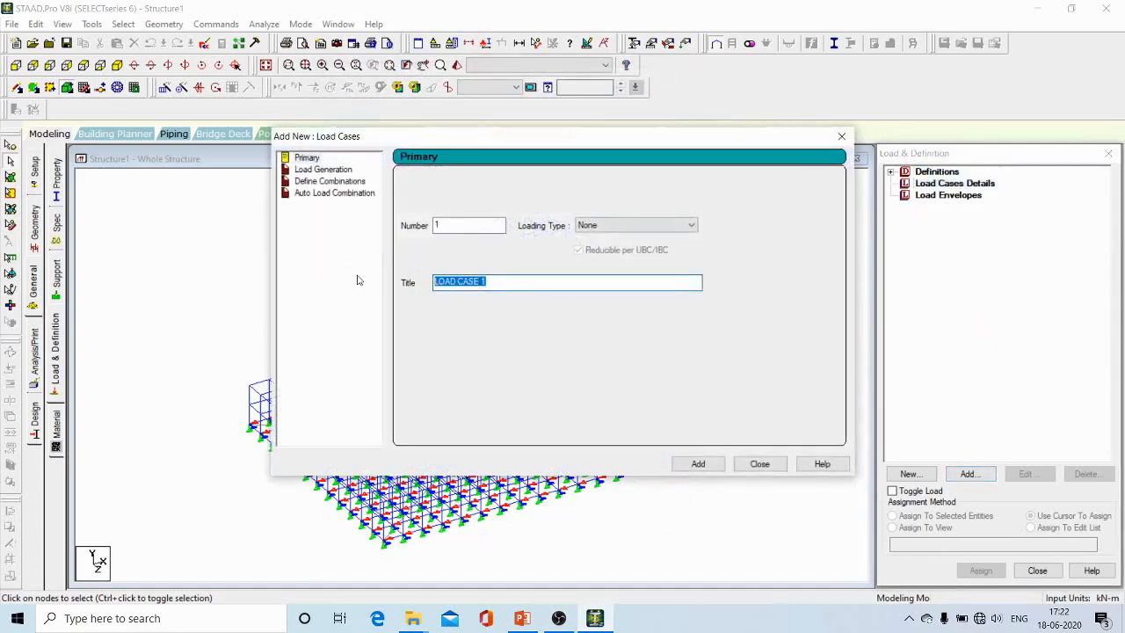
pyautogui.write('DYNAMIC')
pyautogui.click(705, 466)
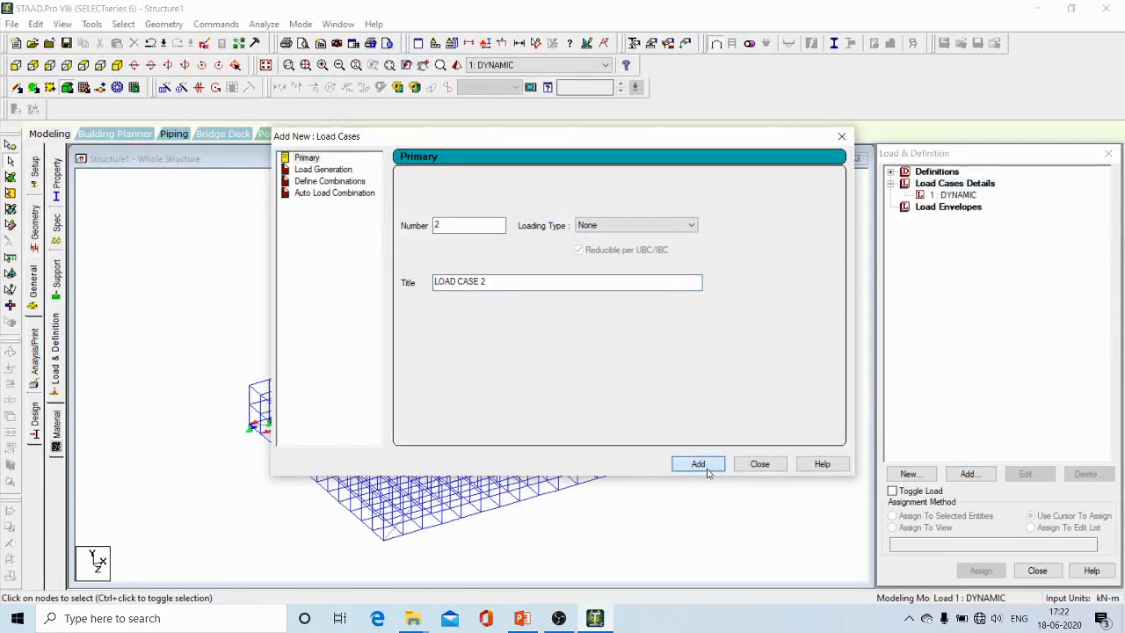
# Close the load case dialog and add a selfweight load in Y with factor -1 to the DYNAMIC load case
pyautogui.click(841, 136)
pyautogui.click(954, 194)
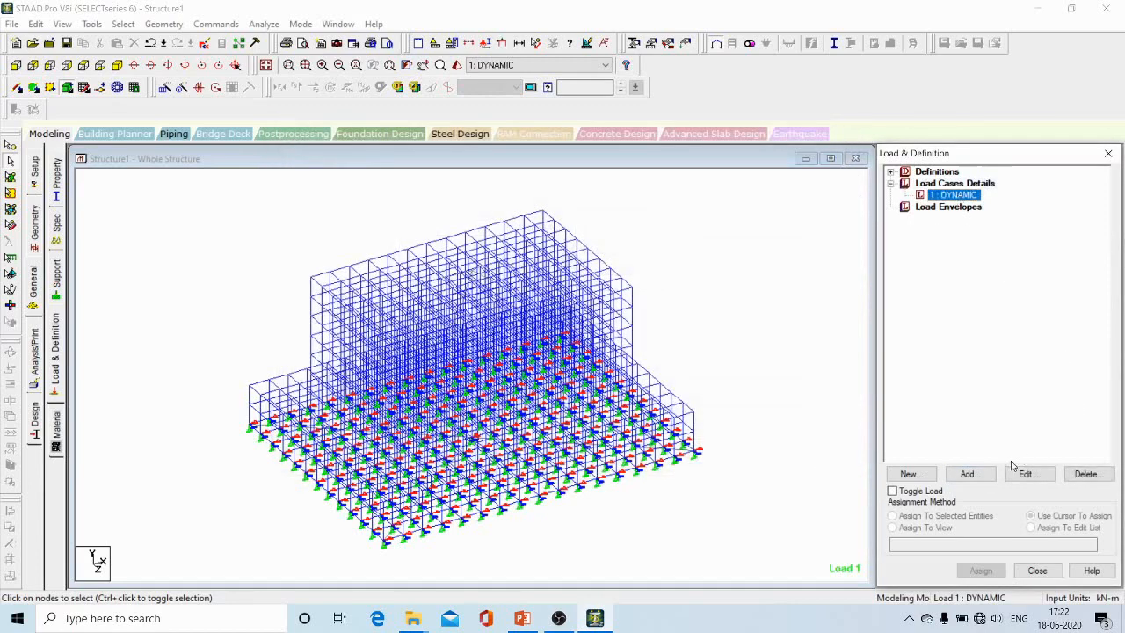
pyautogui.click(968, 475)
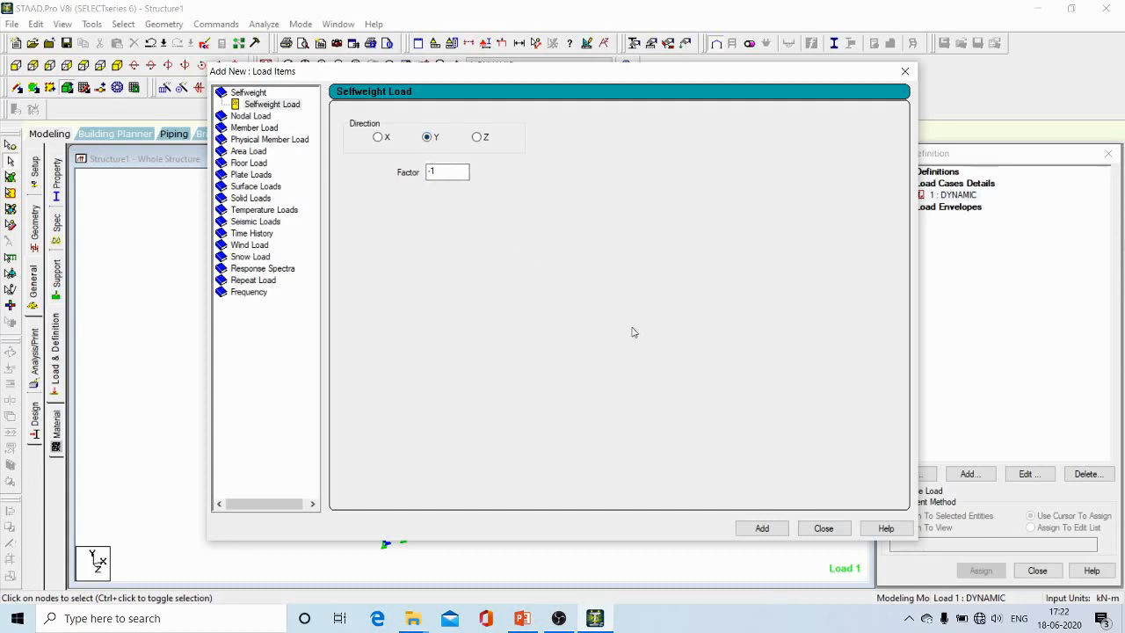
pyautogui.click(762, 528)
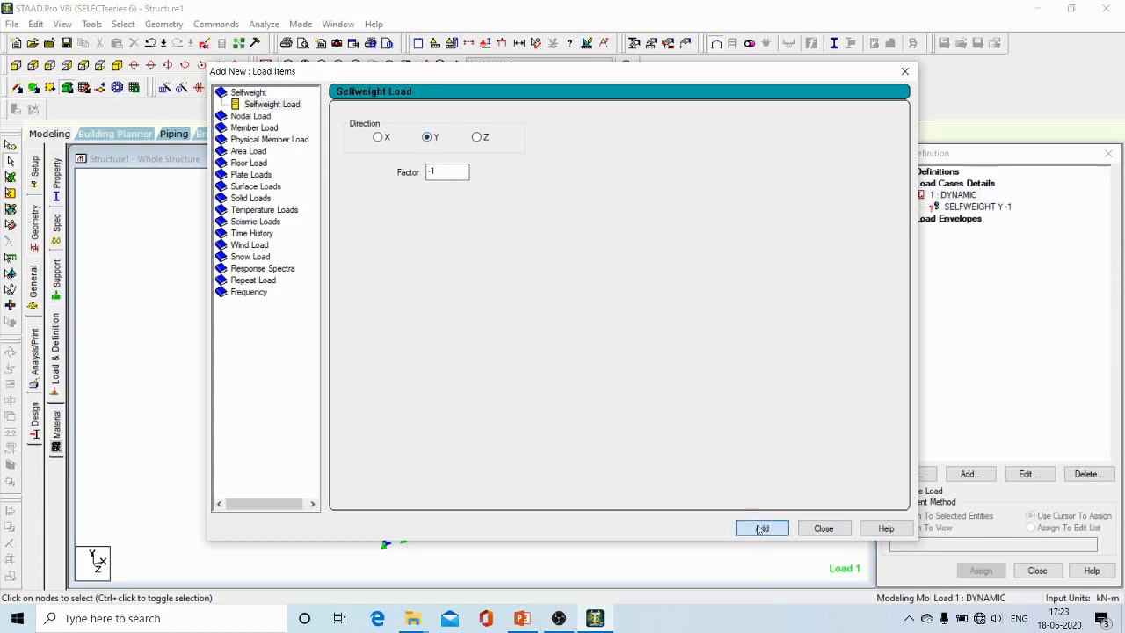
# Add selfweight loads in the X and Z directions, each with factor 1
pyautogui.click(378, 137)
pyautogui.moveTo(448, 172); pyautogui.dragTo(370, 172)
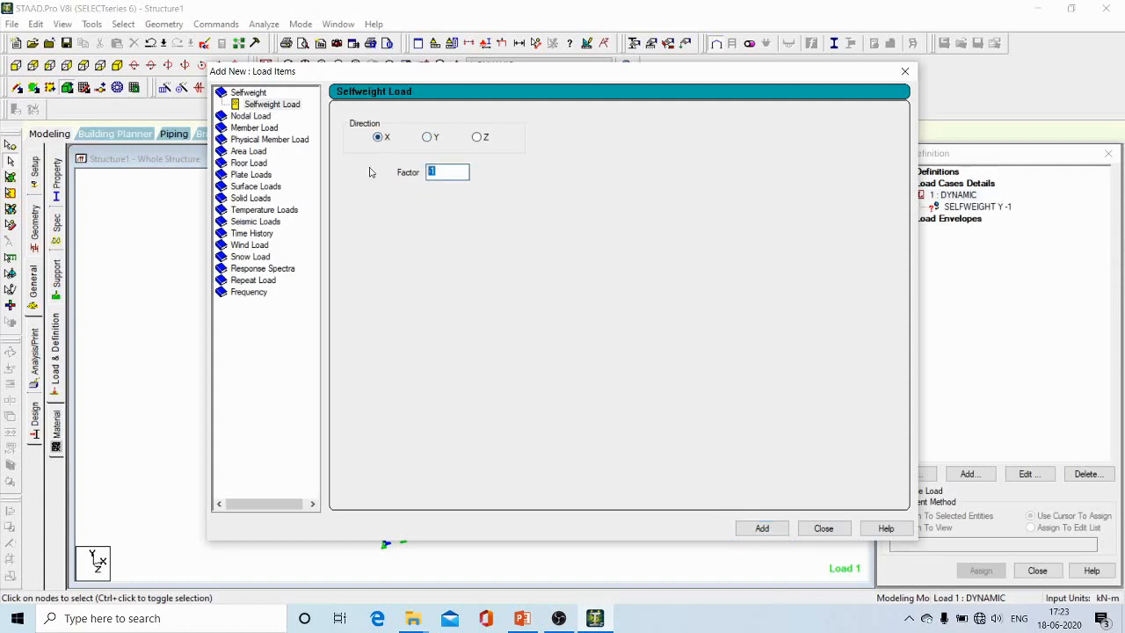
pyautogui.write('1')
pyautogui.click(762, 530)
pyautogui.click(476, 137)
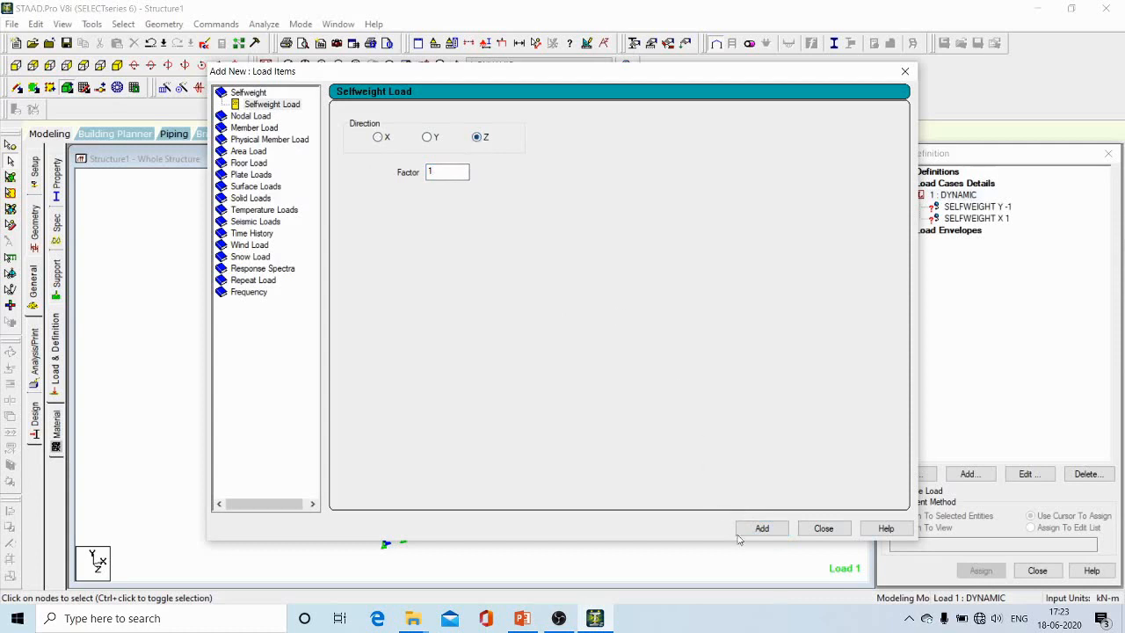
pyautogui.click(762, 530)
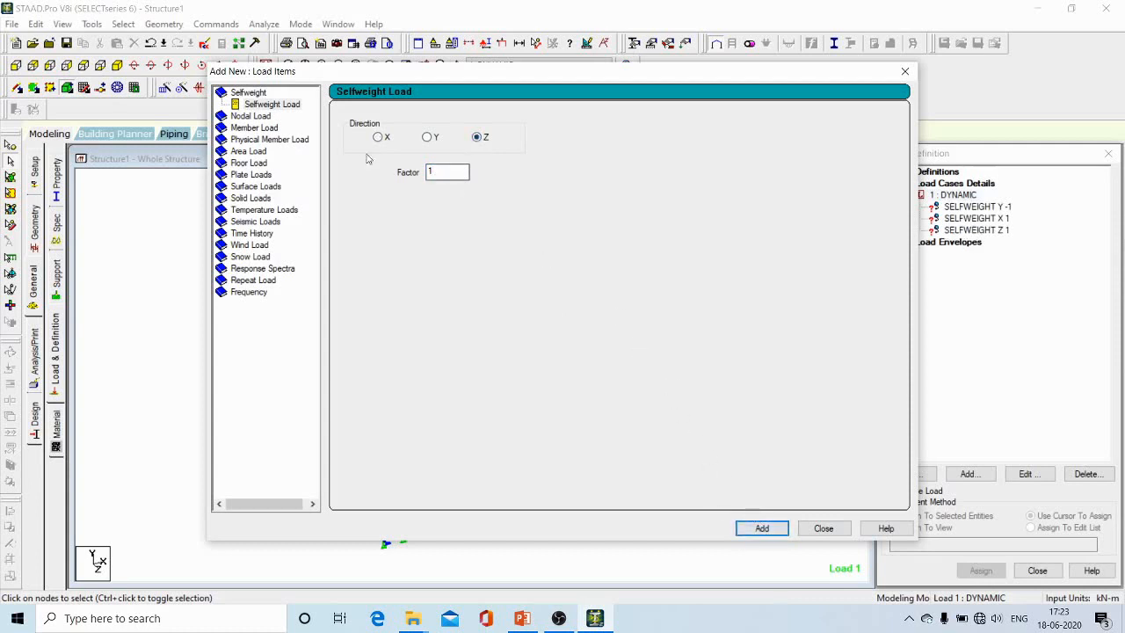
# Add a nodal load of Fx 100, Fy -100 and Fz 100 kN, accepting the auto-save of the file
pyautogui.click(251, 116)
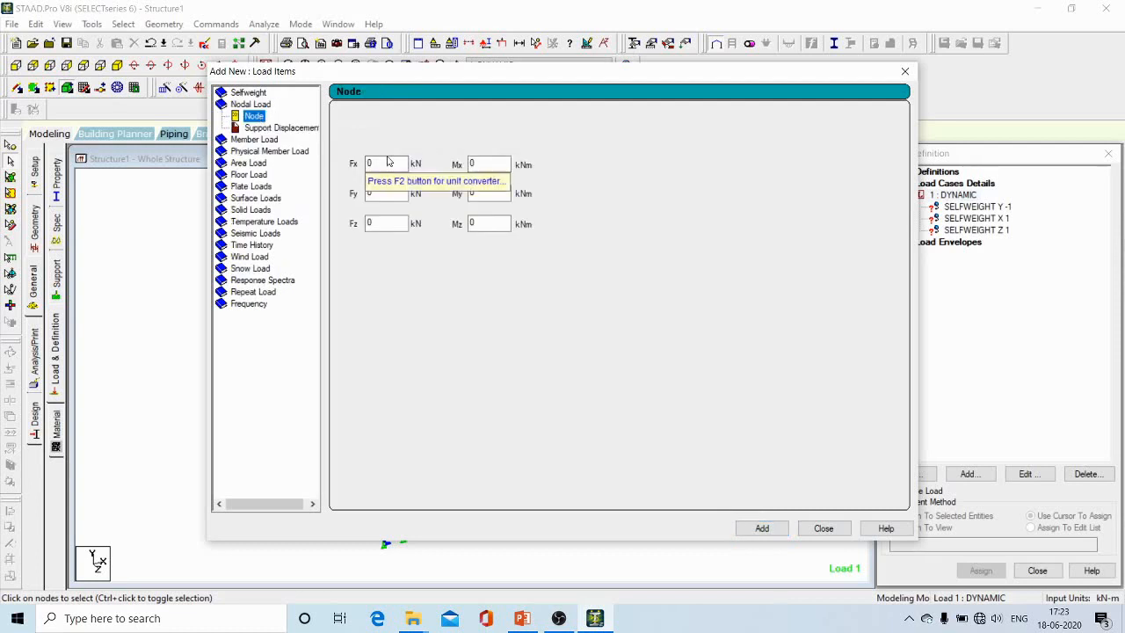
pyautogui.click(383, 166)
pyautogui.doubleClick(383, 163)
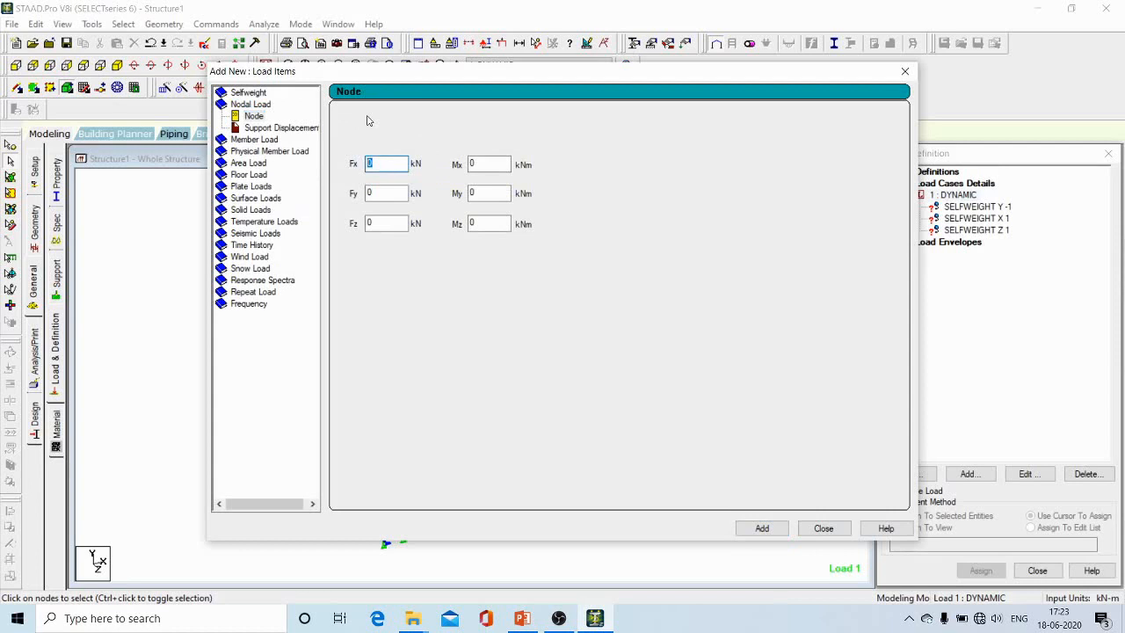
pyautogui.write('100')
pyautogui.doubleClick(376, 193)
pyautogui.write('-1')
pyautogui.doubleClick(377, 223)
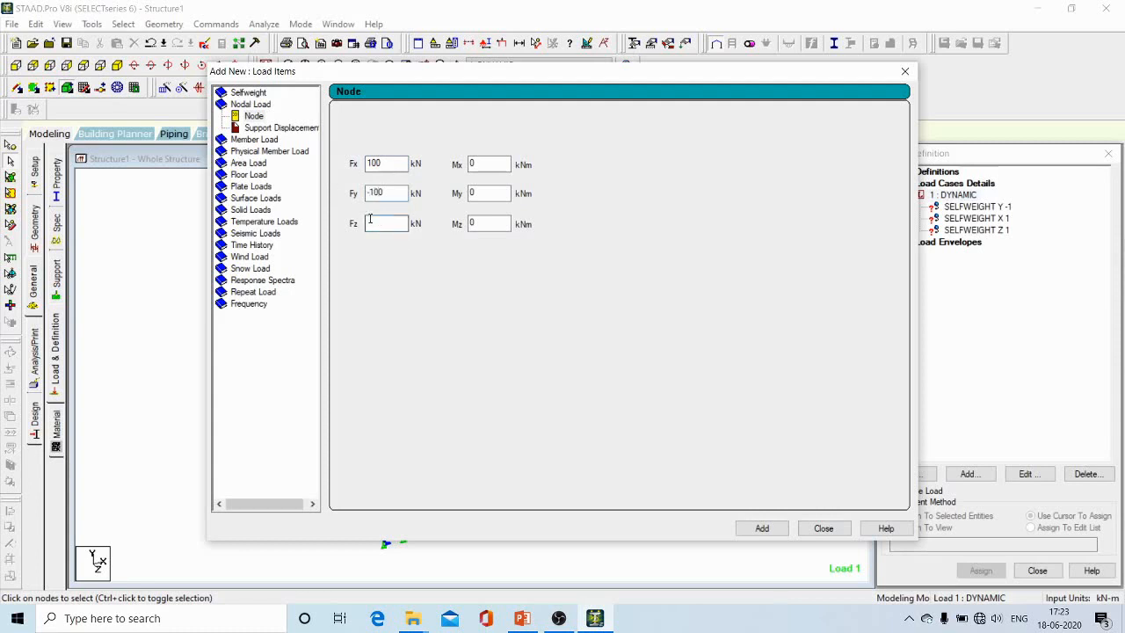
pyautogui.write('100')
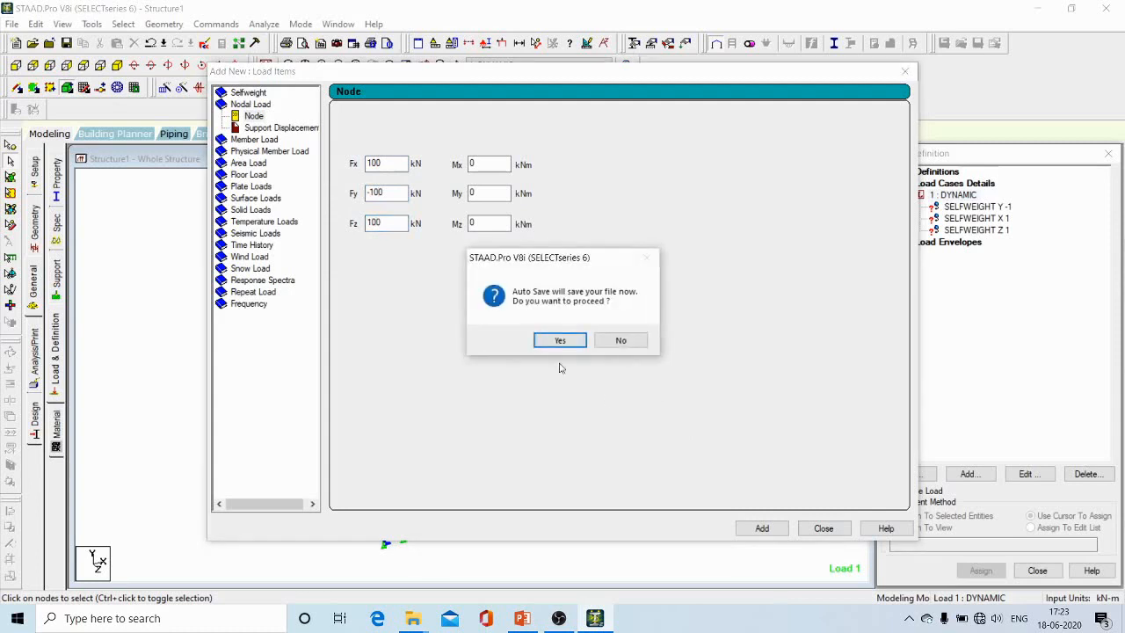
pyautogui.click(550, 342)
pyautogui.click(479, 330)
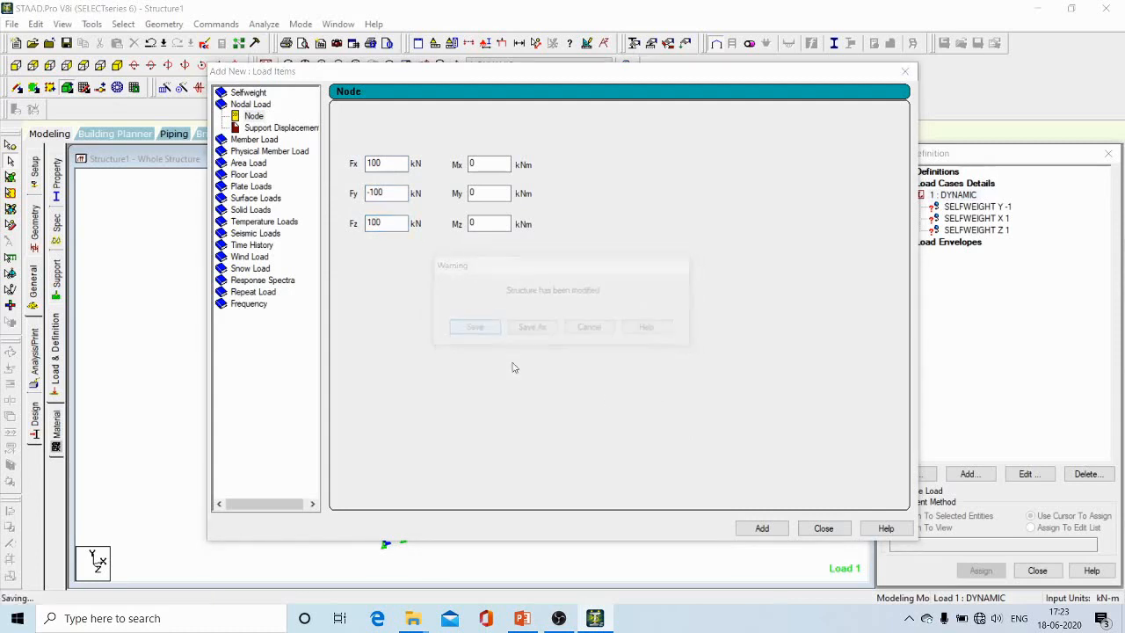
pyautogui.click(780, 529)
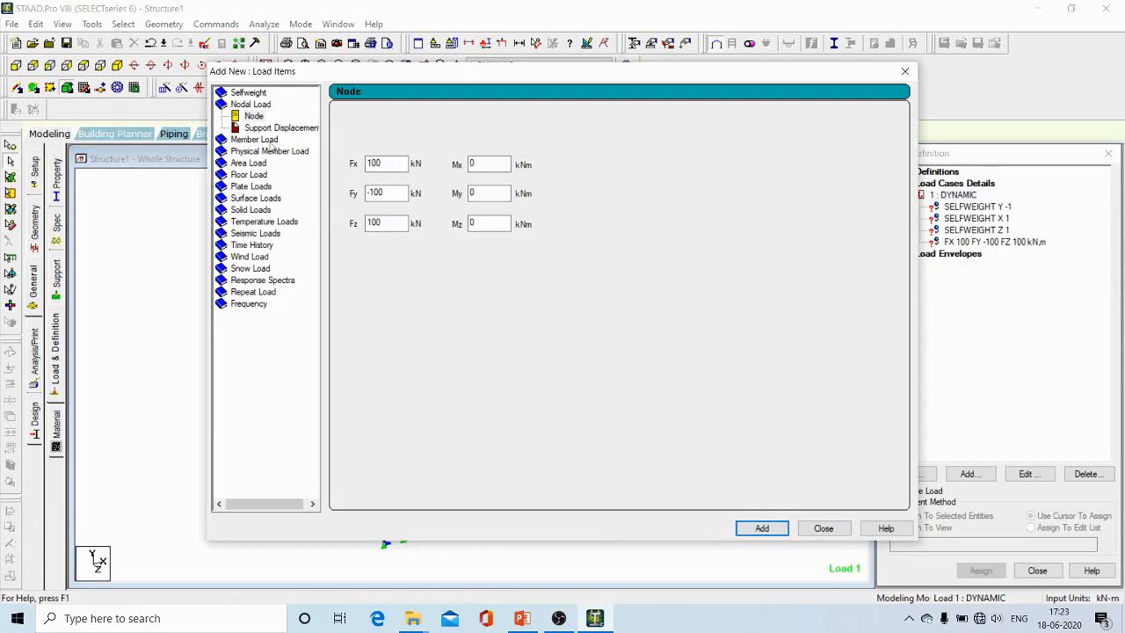
# Add a time history time load with arrival time 1 : 0, defined type 1 : Force and direction FY
pyautogui.click(261, 247)
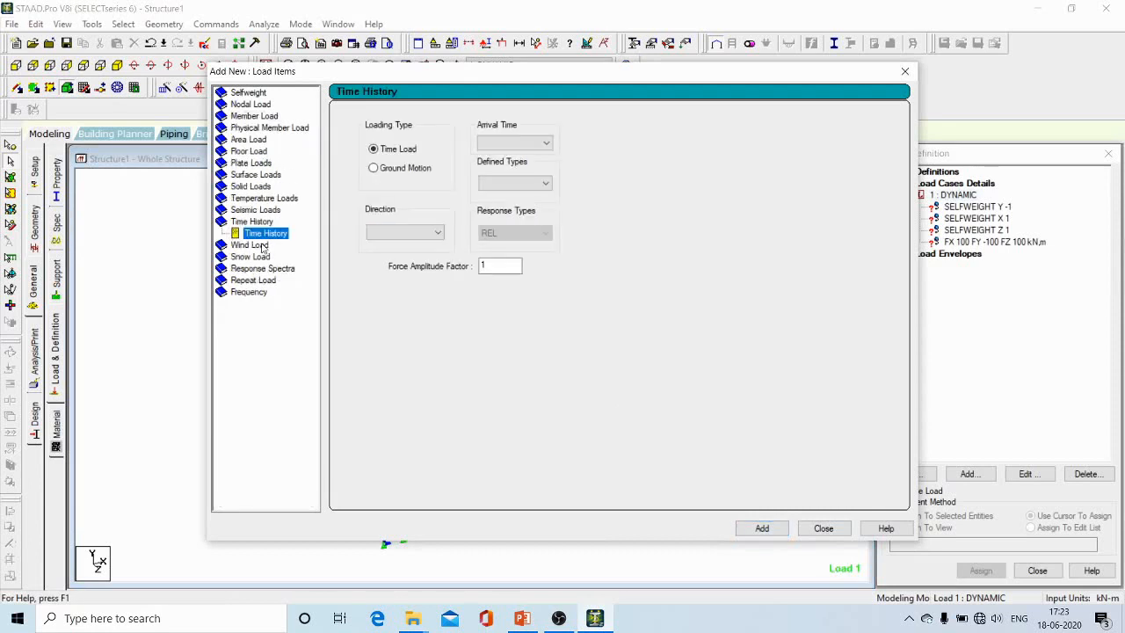
pyautogui.click(536, 144)
pyautogui.click(528, 156)
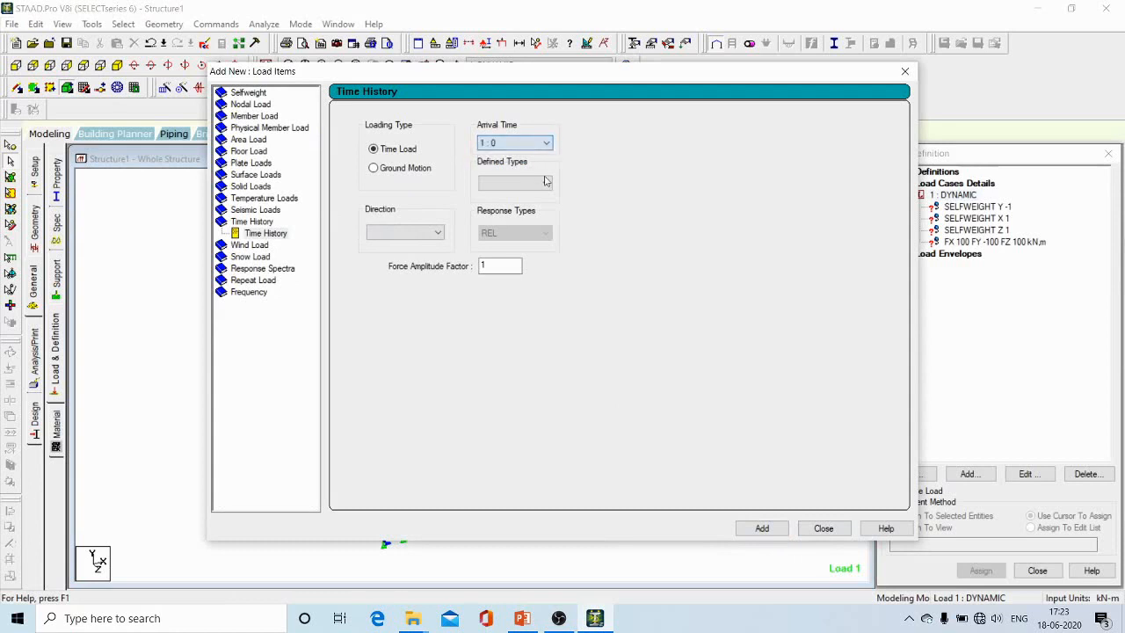
pyautogui.click(520, 183)
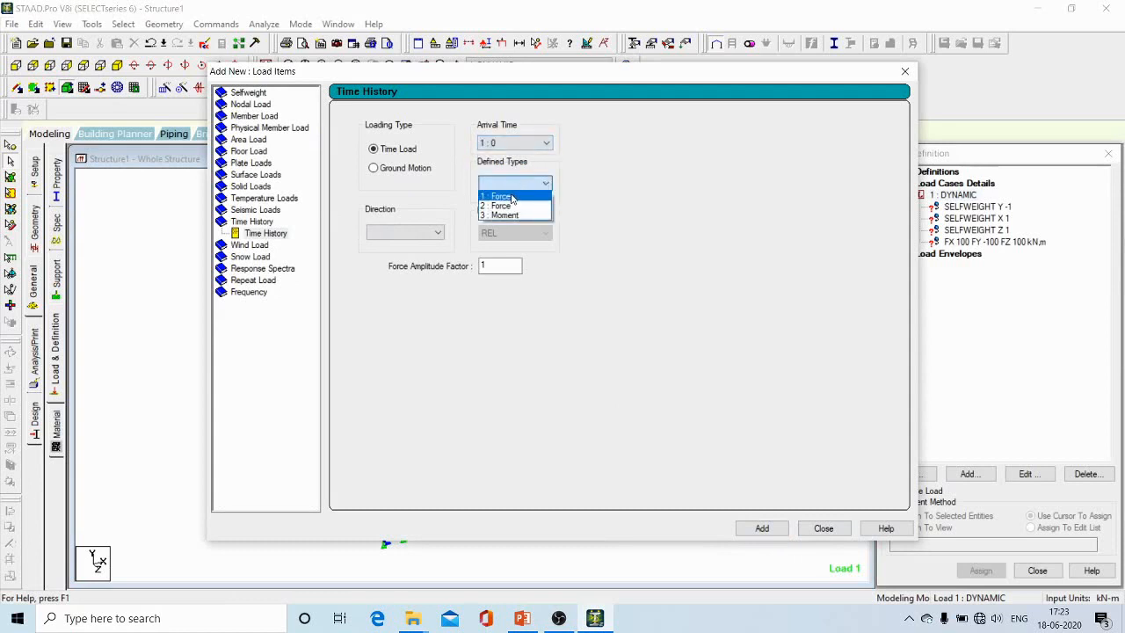
pyautogui.click(517, 195)
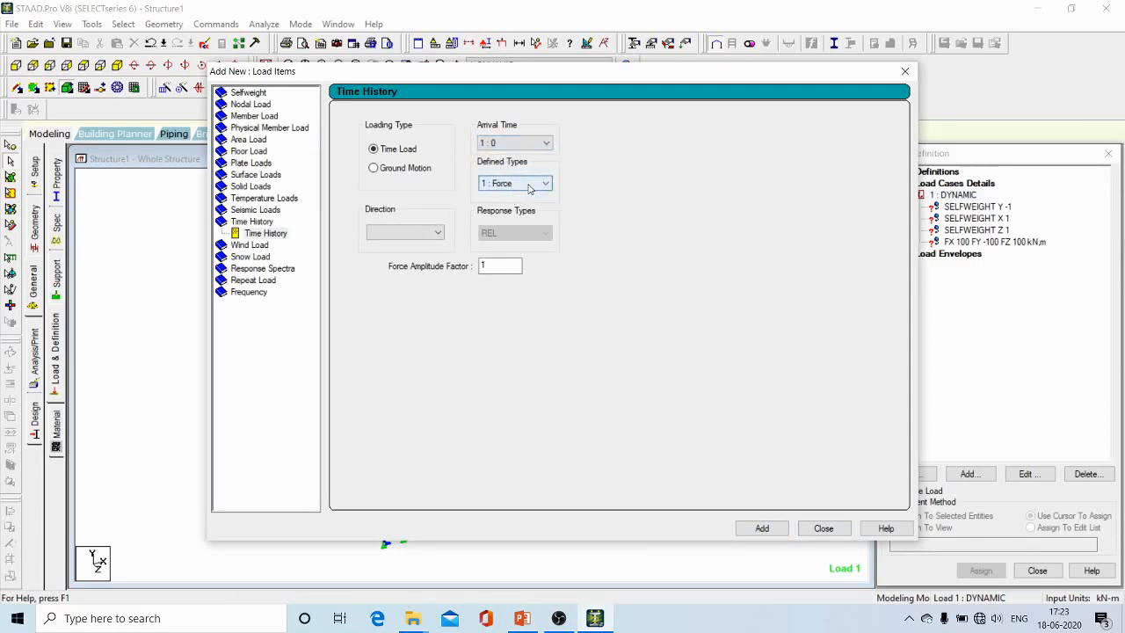
pyautogui.click(438, 233)
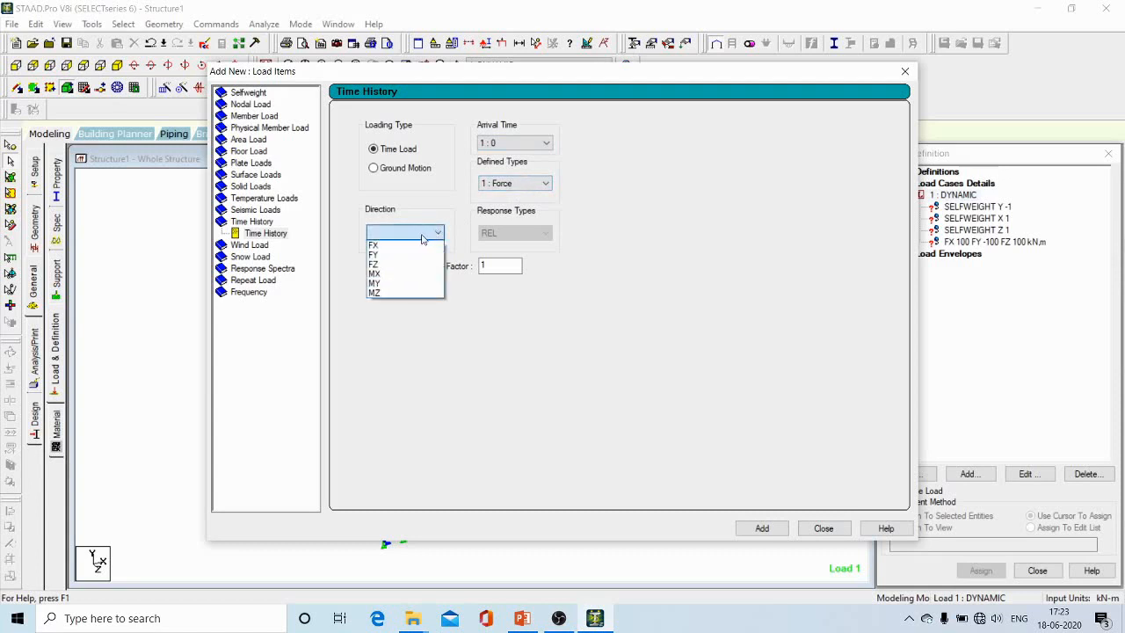
pyautogui.click(401, 256)
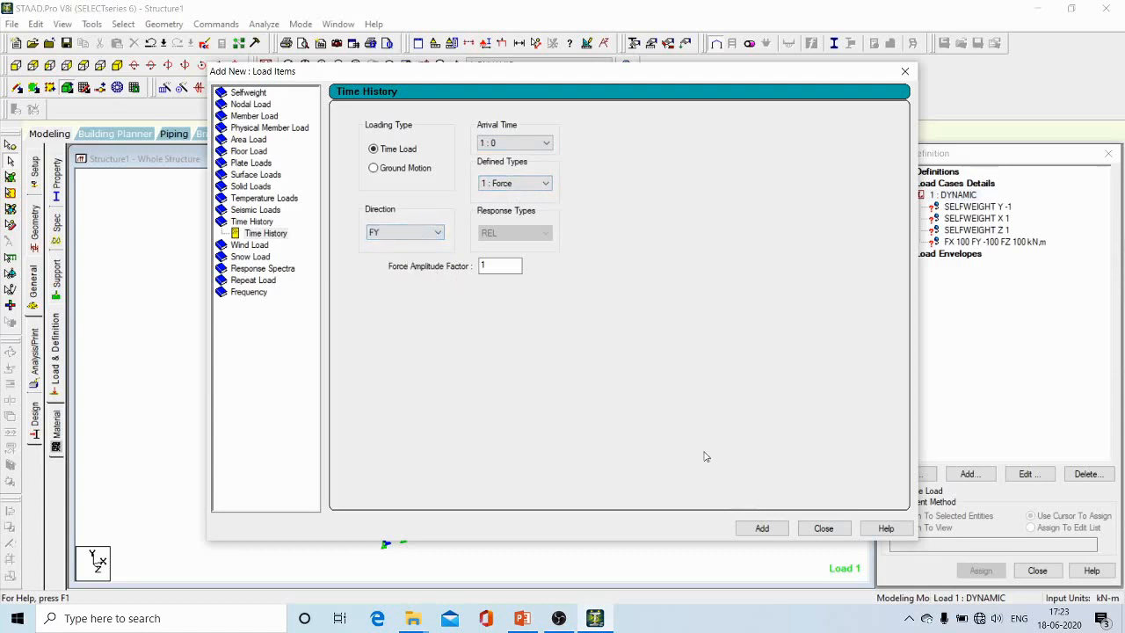
pyautogui.click(763, 528)
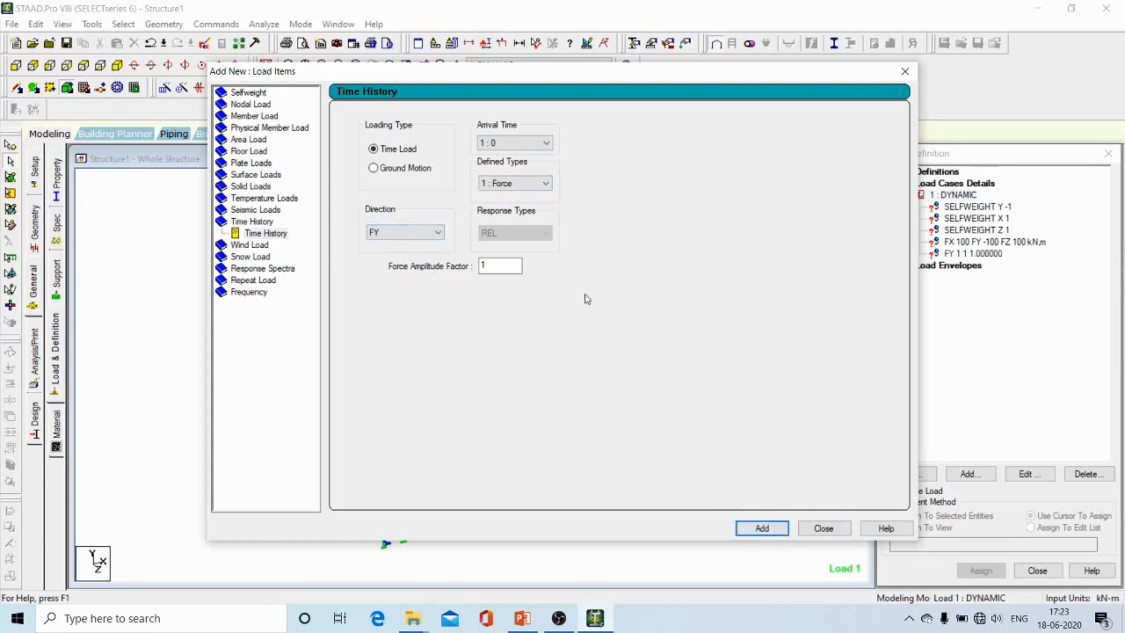
# Add a second time history load using defined type 2 : Force in direction FX
pyautogui.click(535, 184)
pyautogui.click(520, 205)
pyautogui.click(437, 233)
pyautogui.click(416, 246)
pyautogui.click(761, 529)
# Add a third time history load using defined type 3 : Moment in direction MZ, and close the load items dialog
pyautogui.click(544, 185)
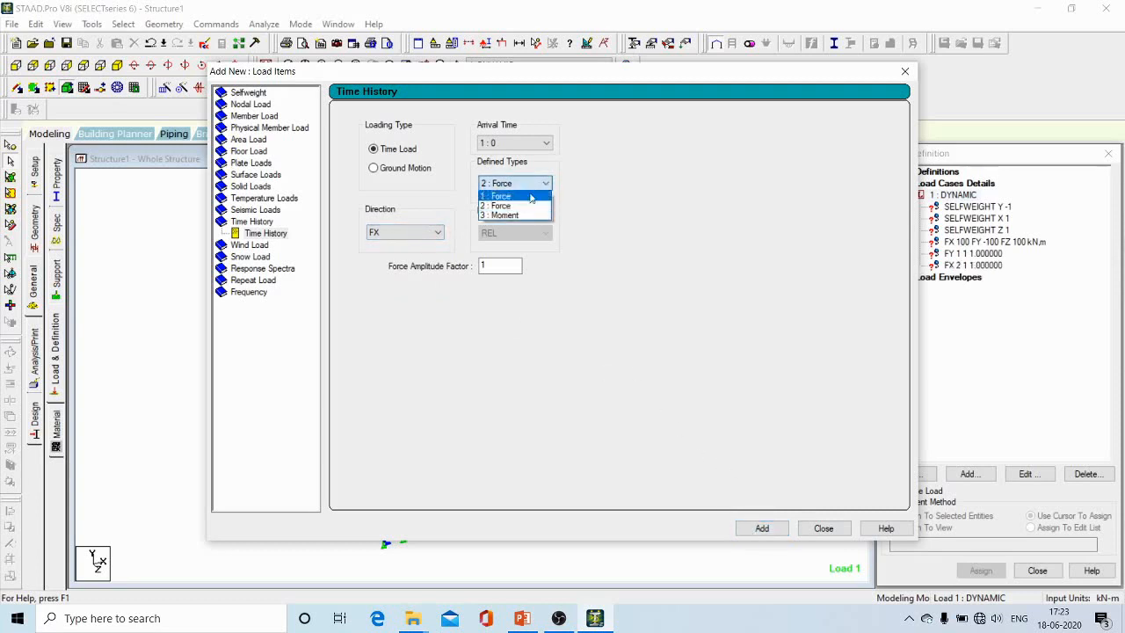
pyautogui.click(513, 218)
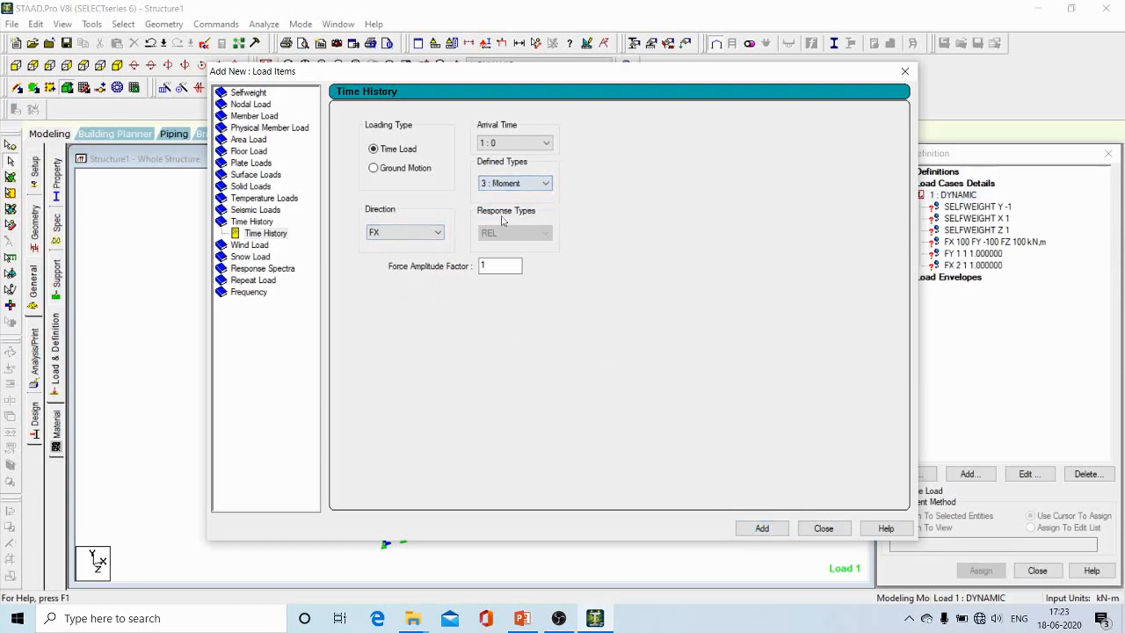
pyautogui.click(434, 233)
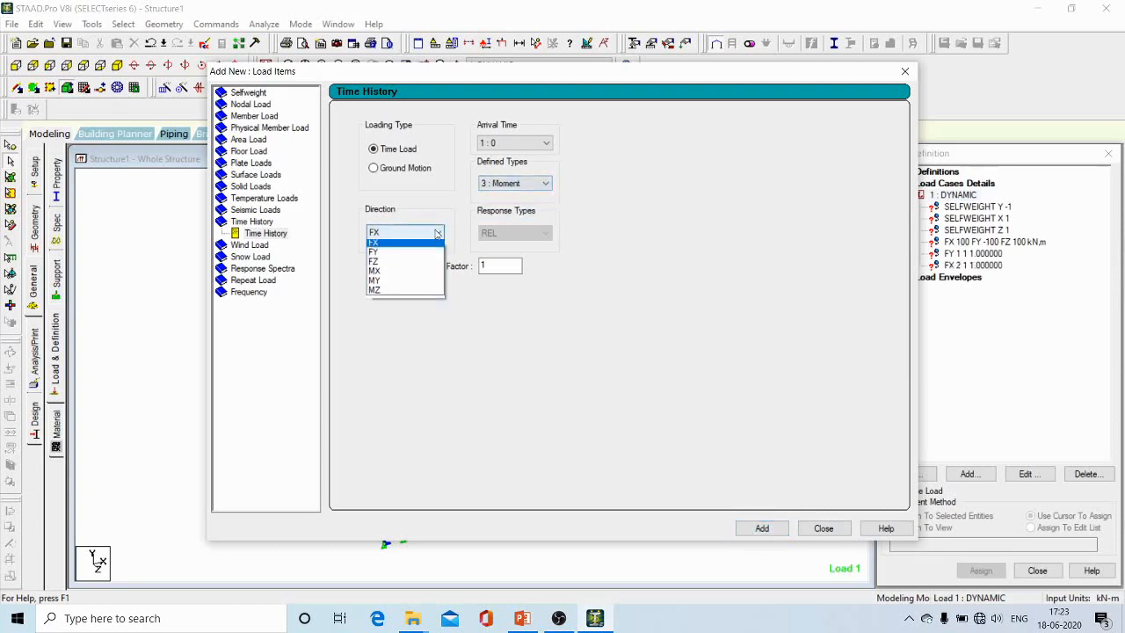
pyautogui.click(413, 293)
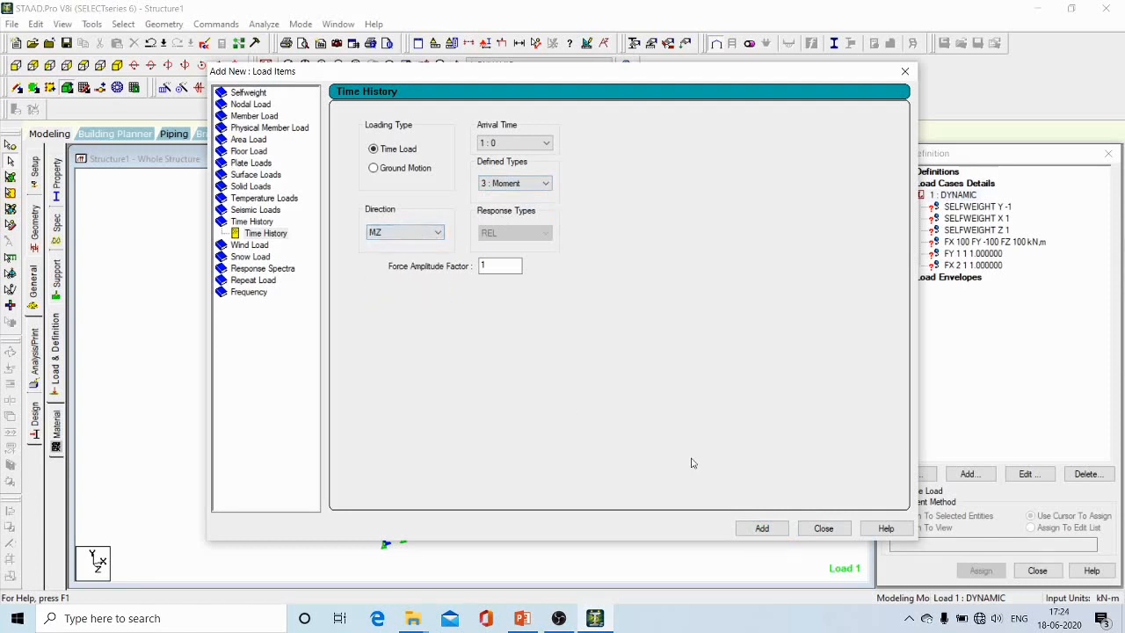
pyautogui.click(762, 528)
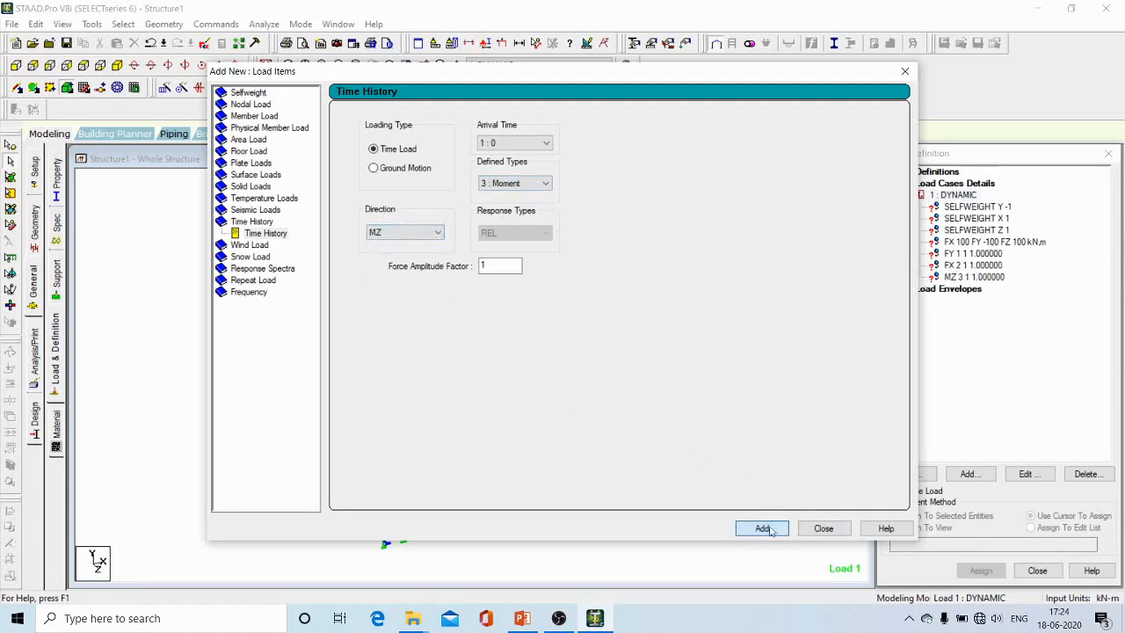
pyautogui.click(909, 73)
# Assign the Y, X and Z selfweight loads to the whole structure with the Assign To View method
pyautogui.click(992, 210)
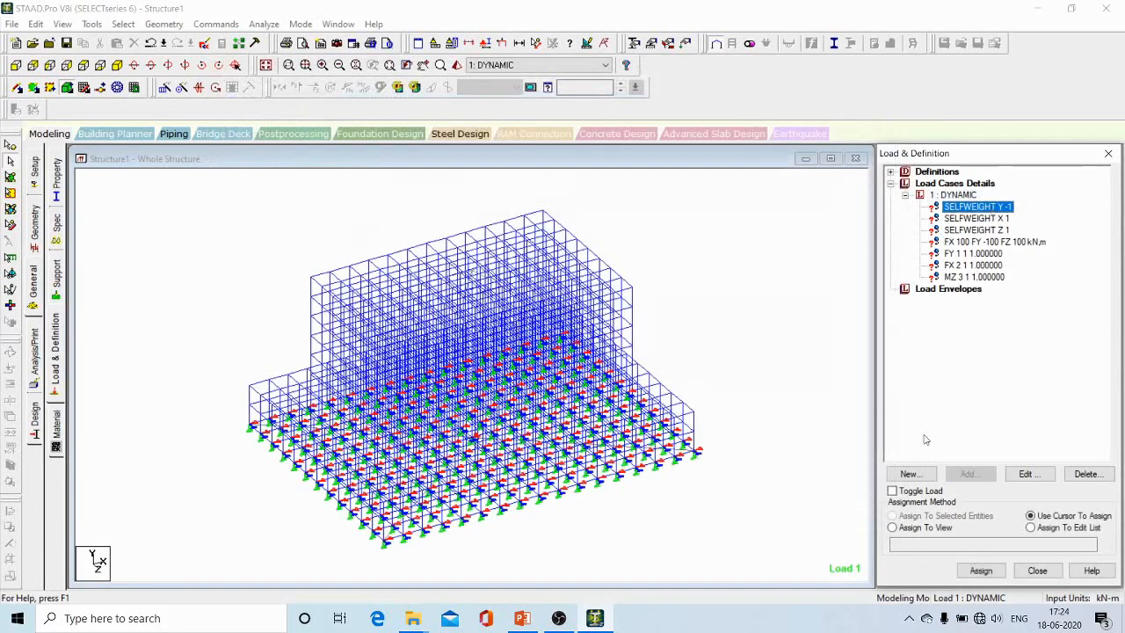
pyautogui.click(923, 528)
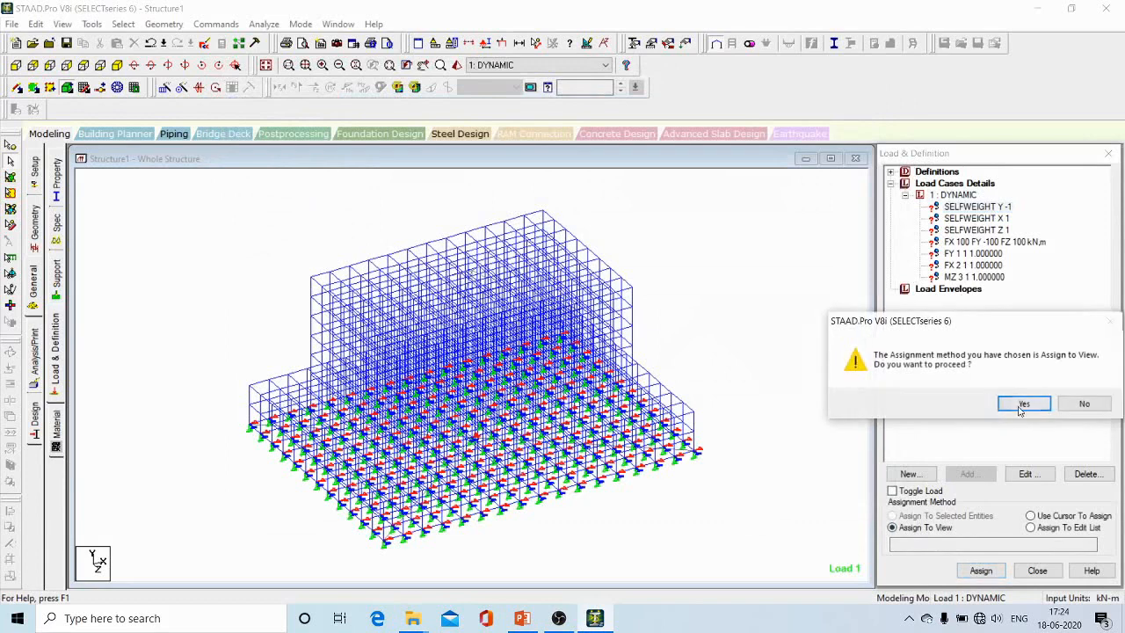
pyautogui.click(1023, 401)
pyautogui.click(955, 219)
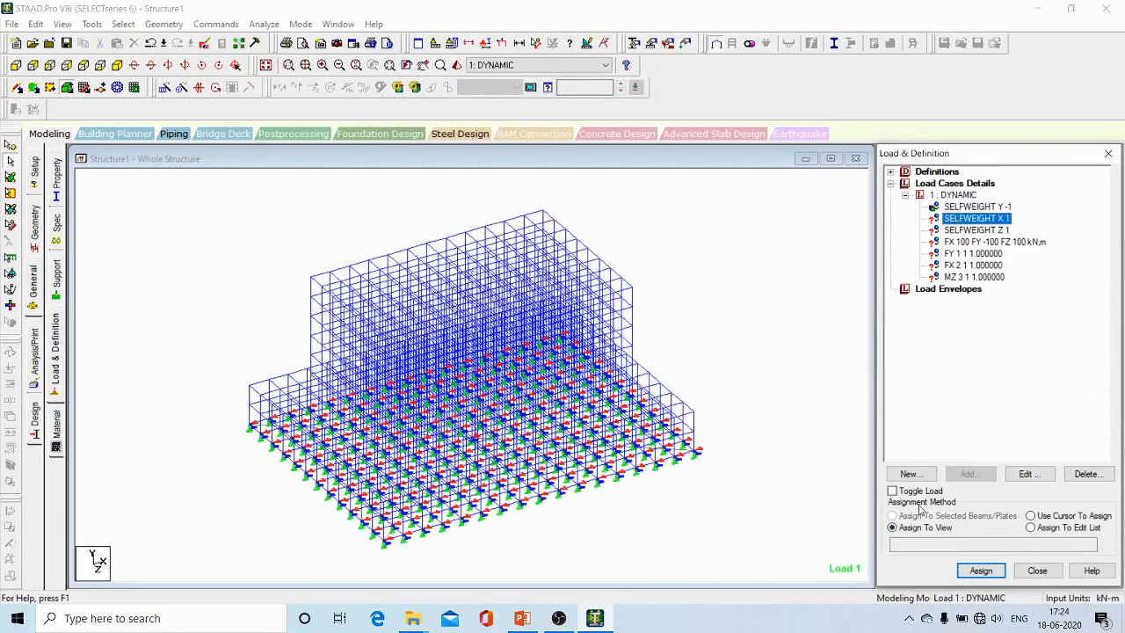
pyautogui.click(981, 570)
pyautogui.click(1023, 406)
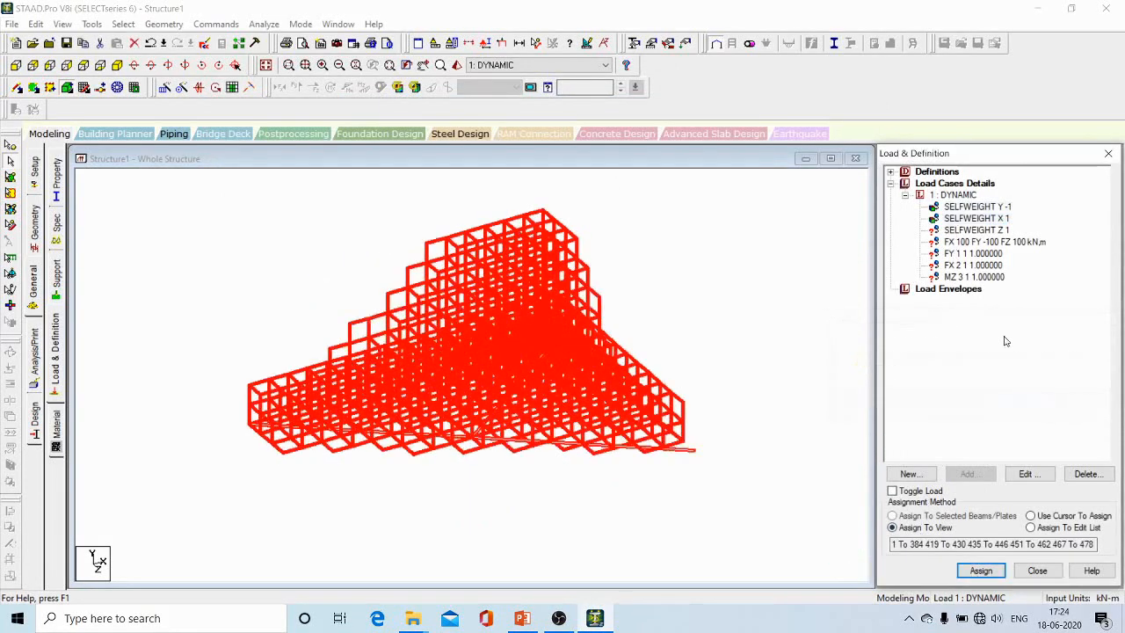
pyautogui.click(976, 230)
pyautogui.click(927, 530)
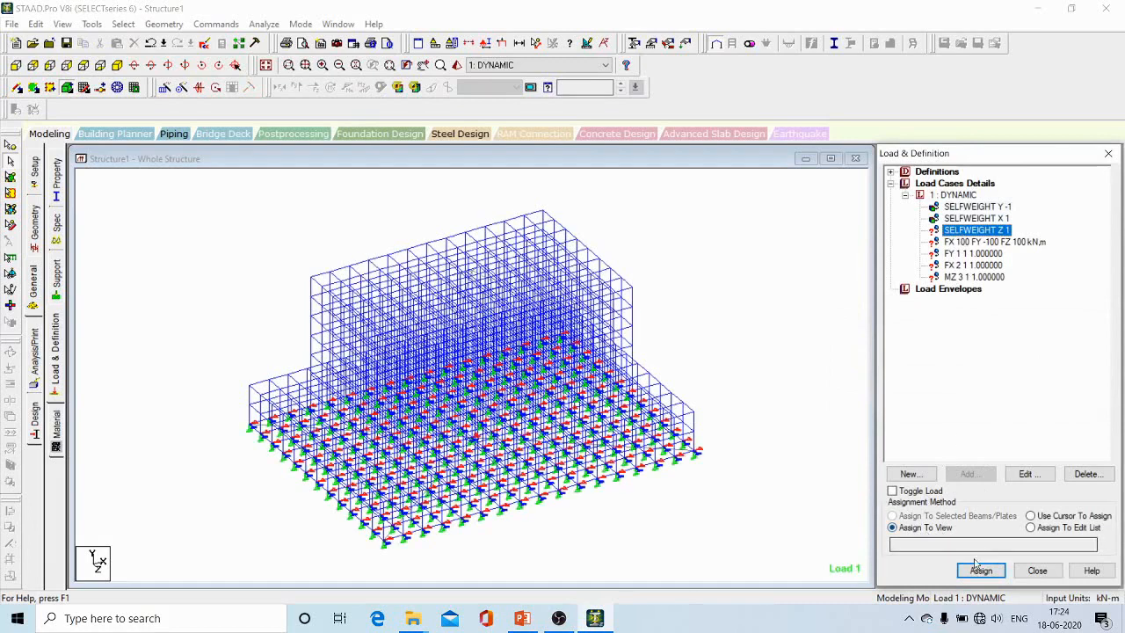
pyautogui.click(981, 571)
pyautogui.click(1024, 403)
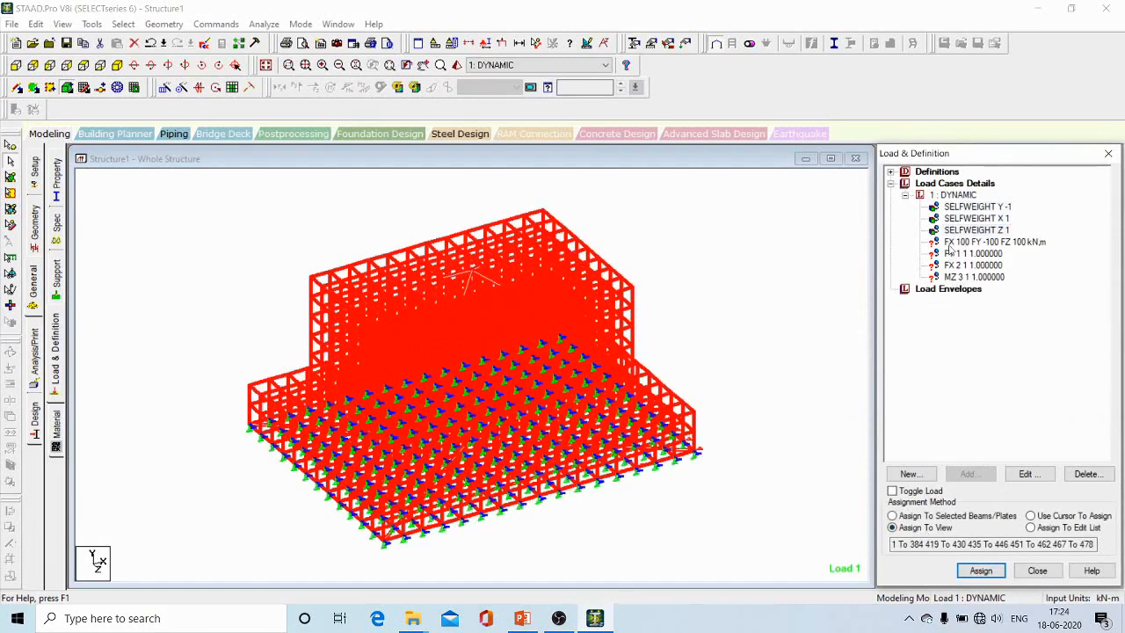
# Assign the FX 100 FY -100 FZ 100 nodal load to the apex node above the block, using Assign To Selected Nodes
pyautogui.click(993, 242)
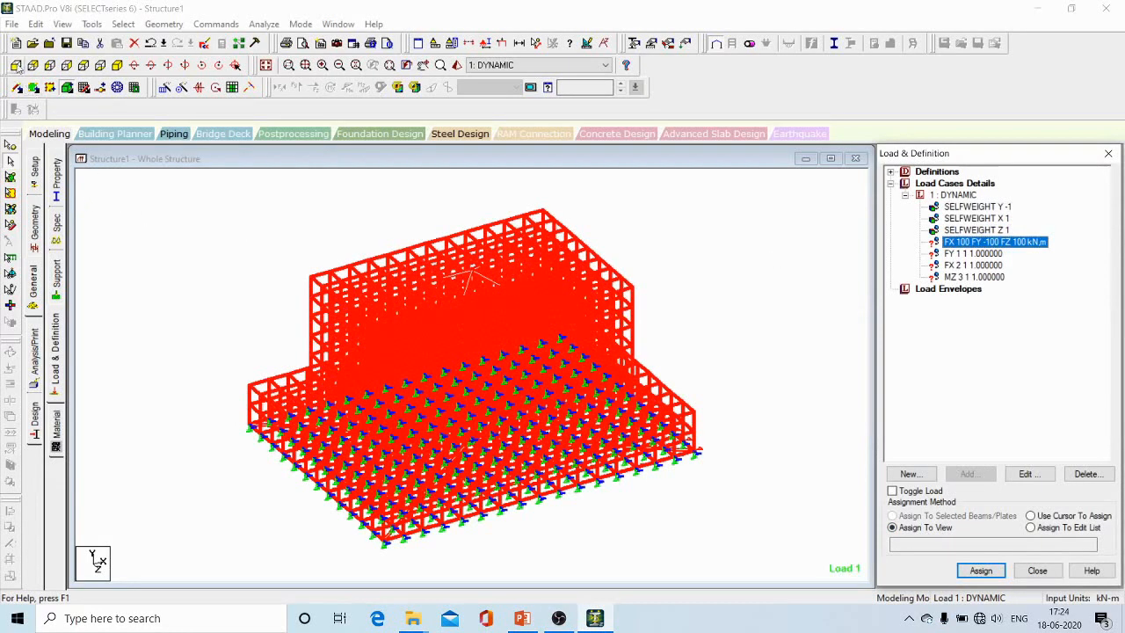
pyautogui.click(17, 87)
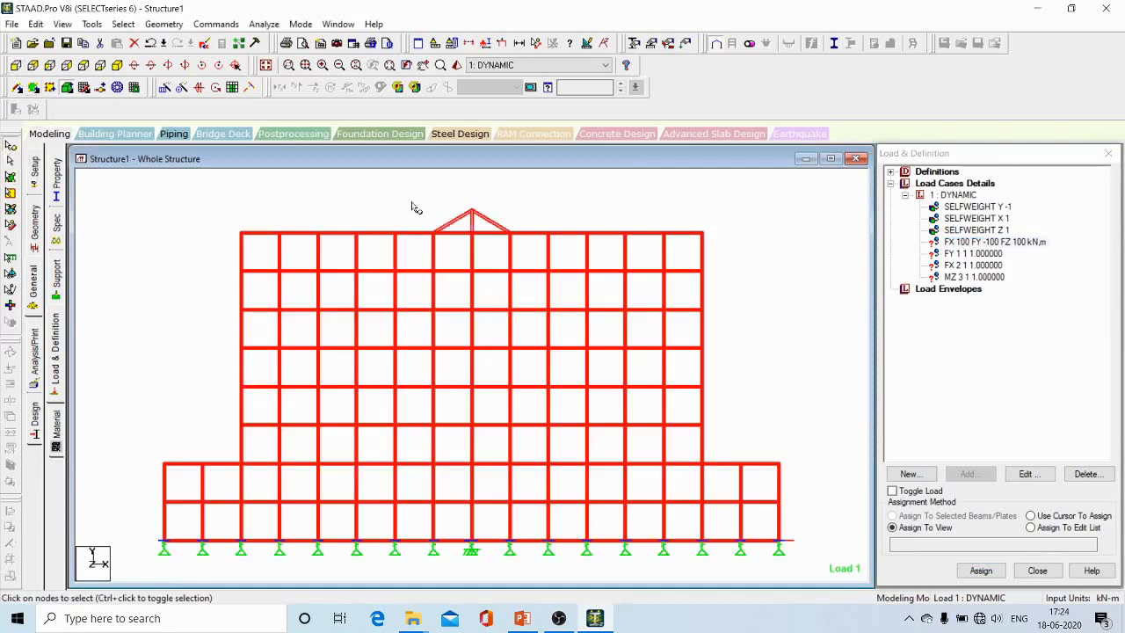
pyautogui.moveTo(443, 204); pyautogui.dragTo(494, 220)
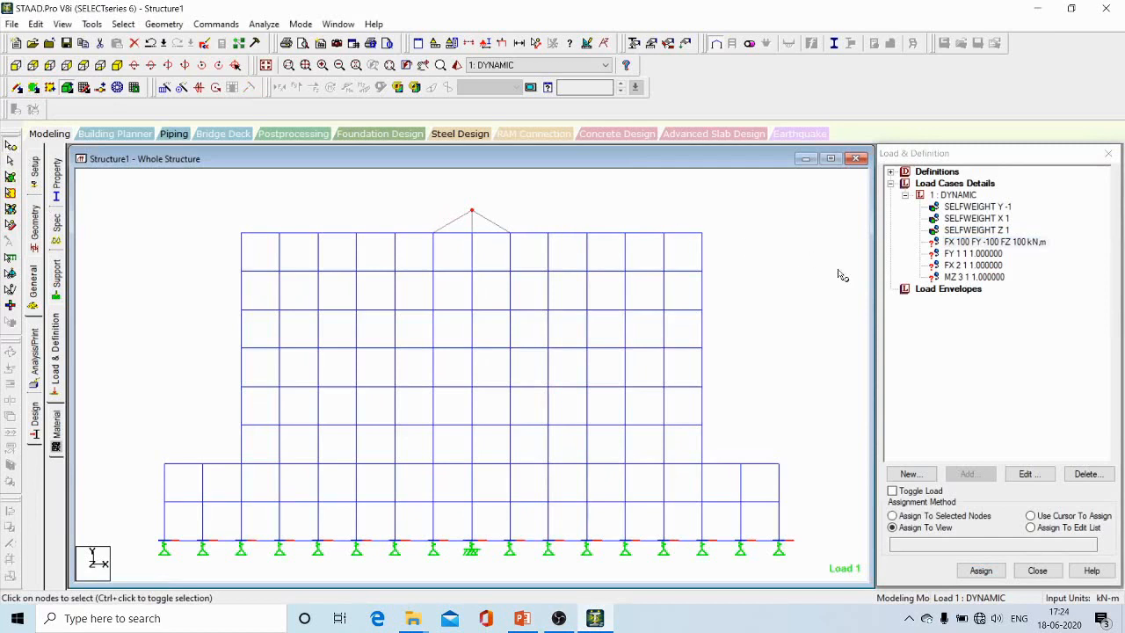
pyautogui.click(954, 515)
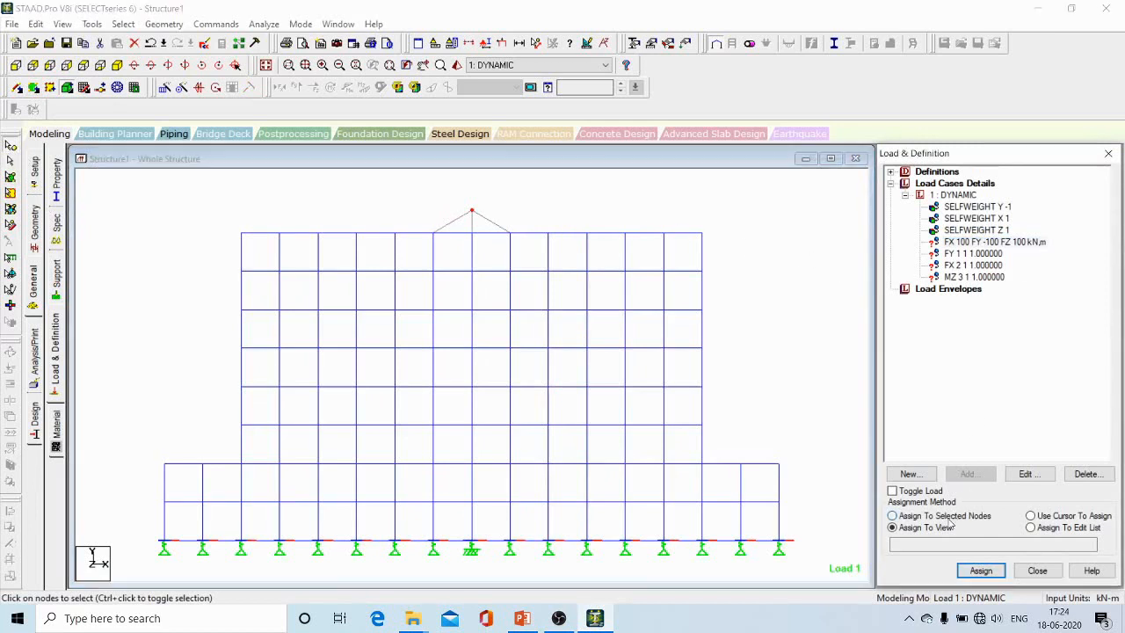
pyautogui.click(981, 571)
pyautogui.click(1022, 404)
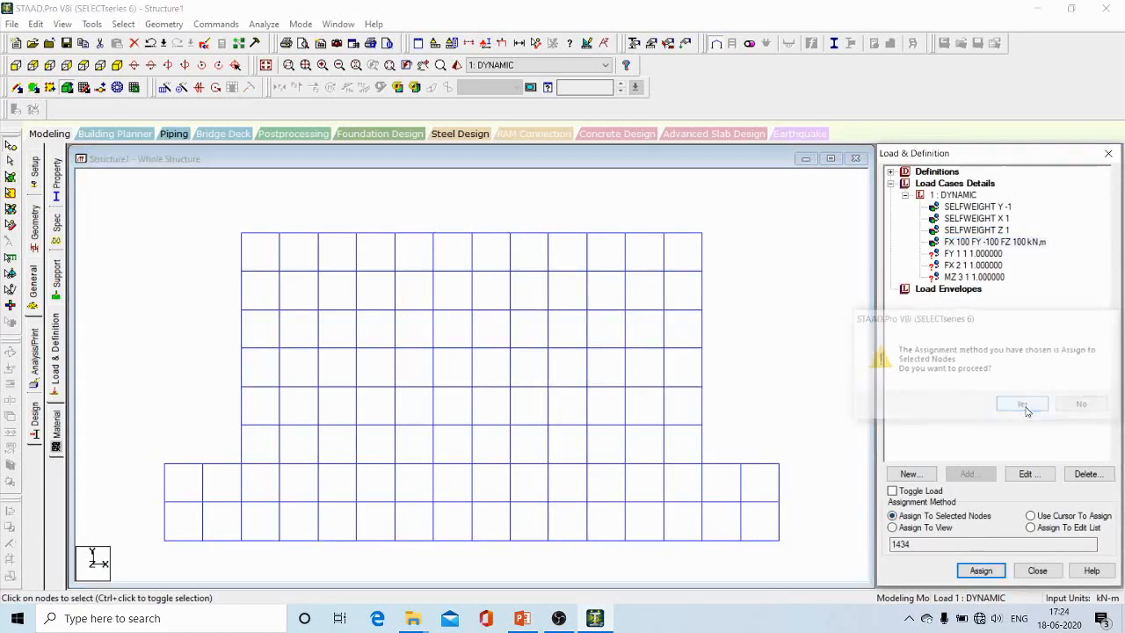
# Assign the FY, FX and MZ time history loads to the selected apex node, using Assign To Selected Nodes
pyautogui.click(973, 254)
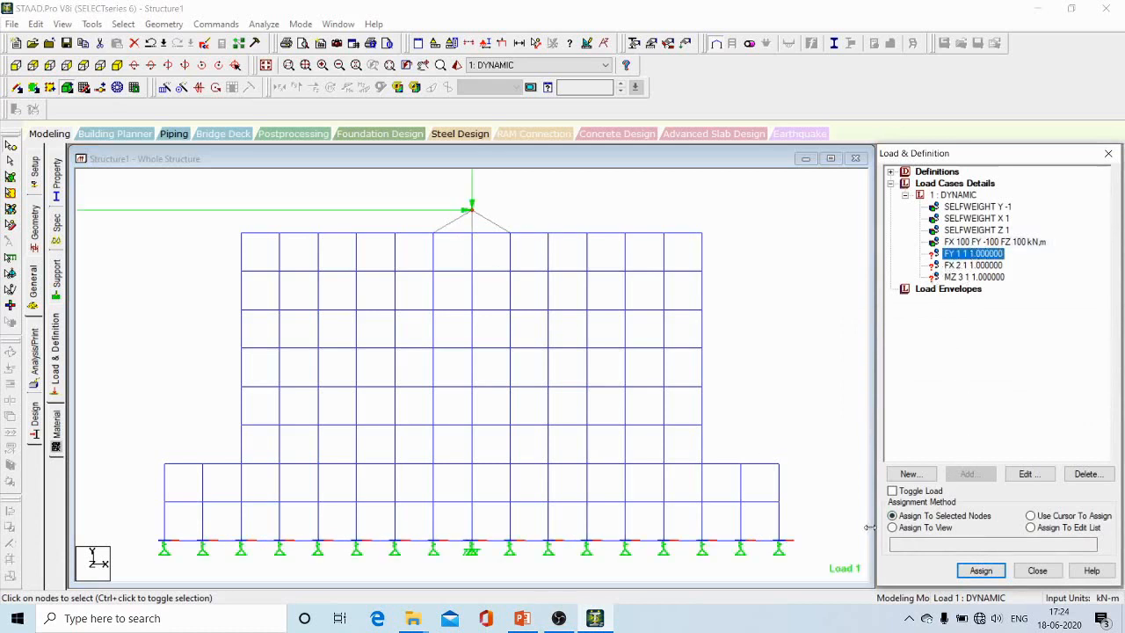
pyautogui.click(981, 571)
pyautogui.click(1023, 405)
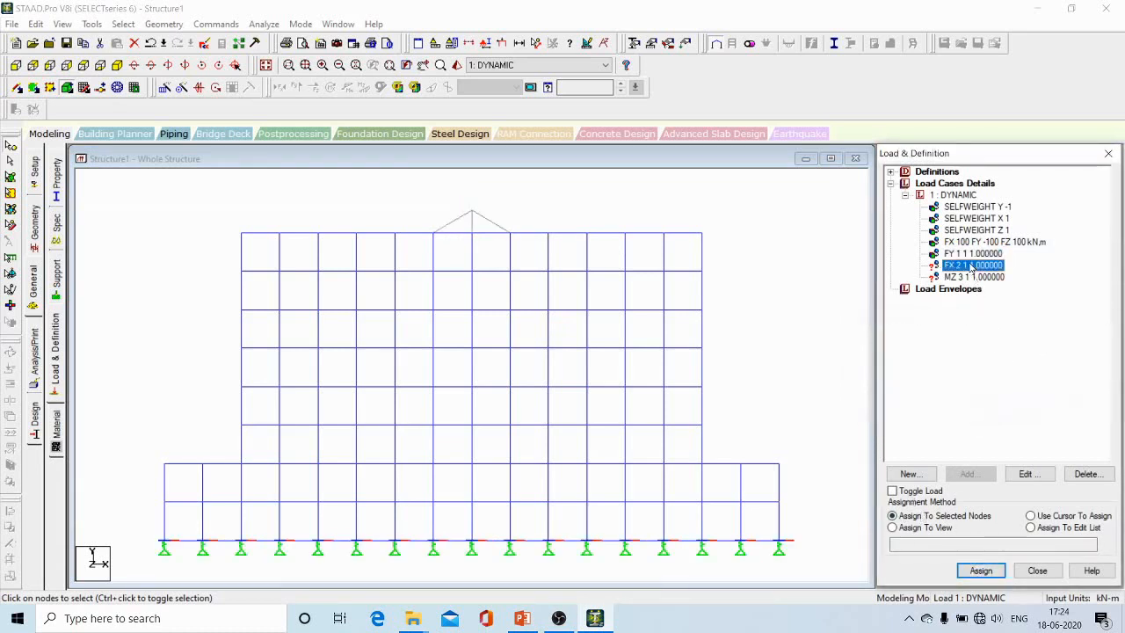
pyautogui.click(975, 572)
pyautogui.click(1019, 404)
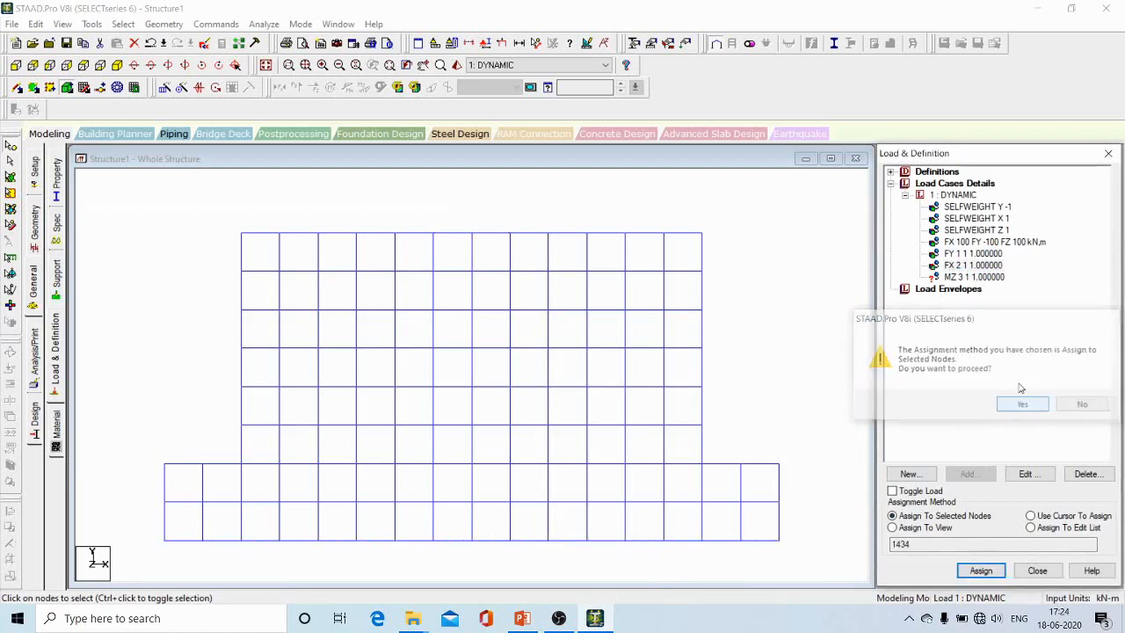
pyautogui.click(981, 571)
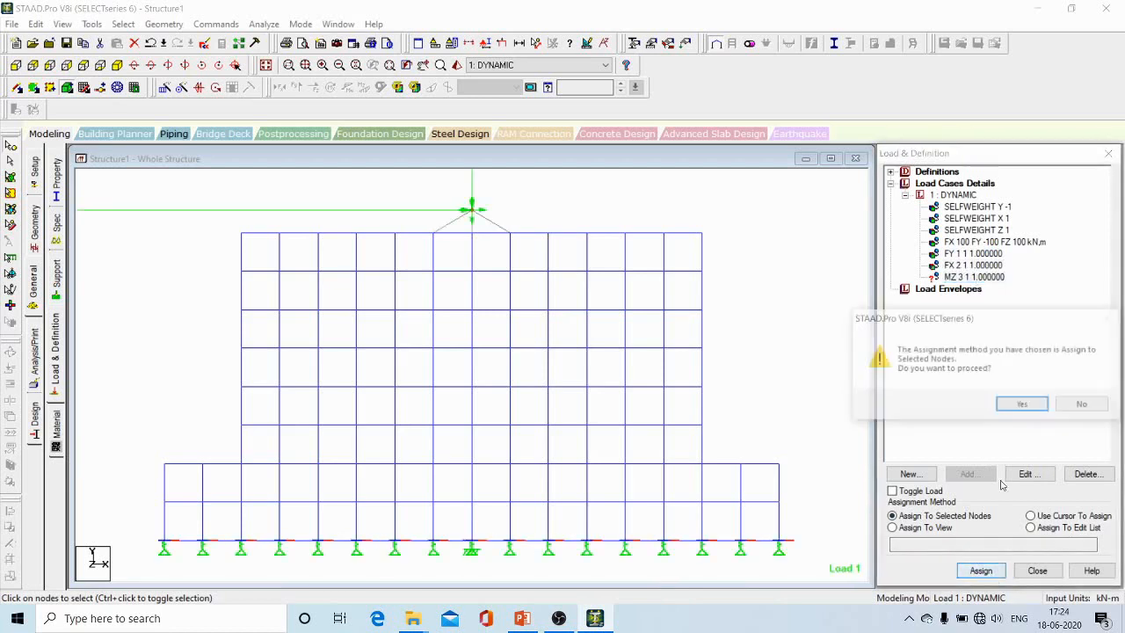
pyautogui.click(1022, 404)
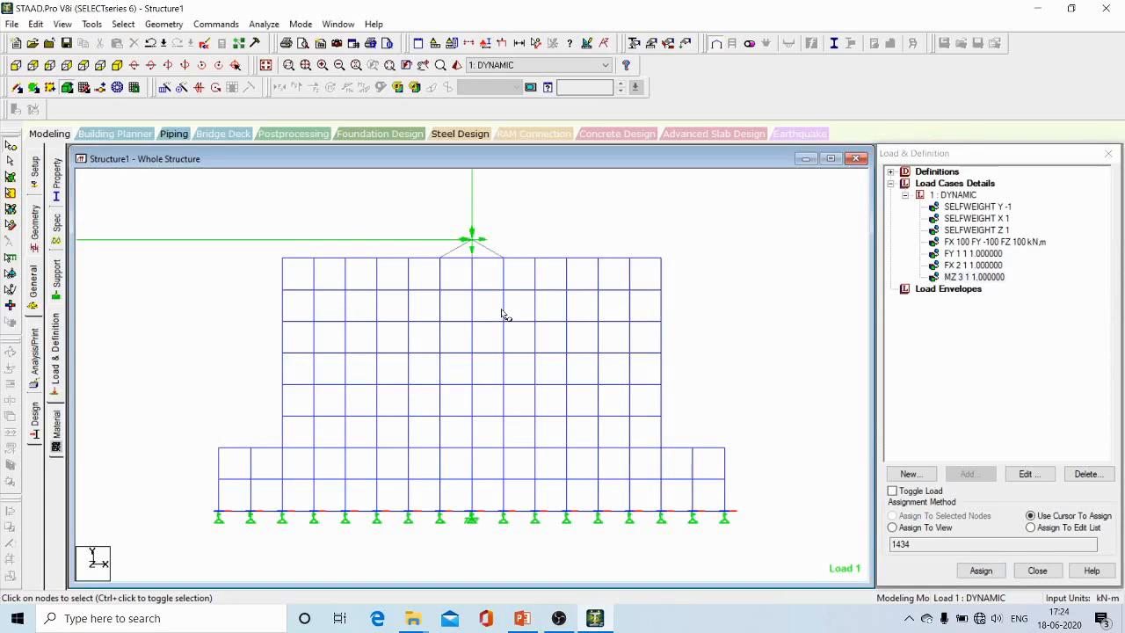
# Examine the foundation block in a rotated 3D rendered view and close that view
pyautogui.scroll(-1, 445, 396)
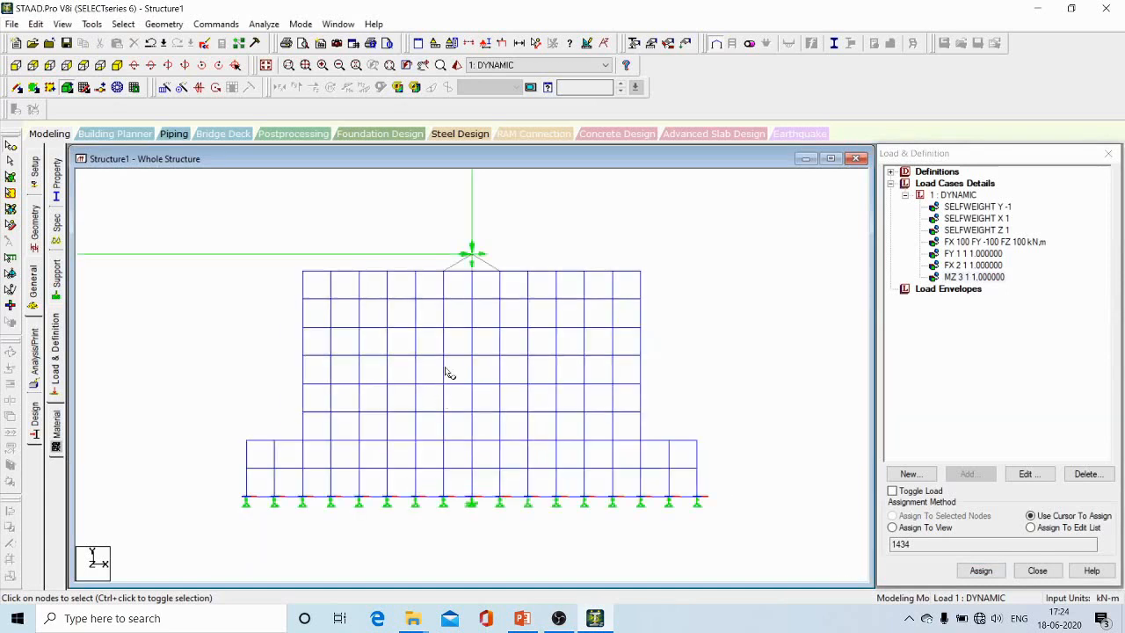
pyautogui.click(456, 65)
pyautogui.moveTo(646, 403); pyautogui.dragTo(608, 394)
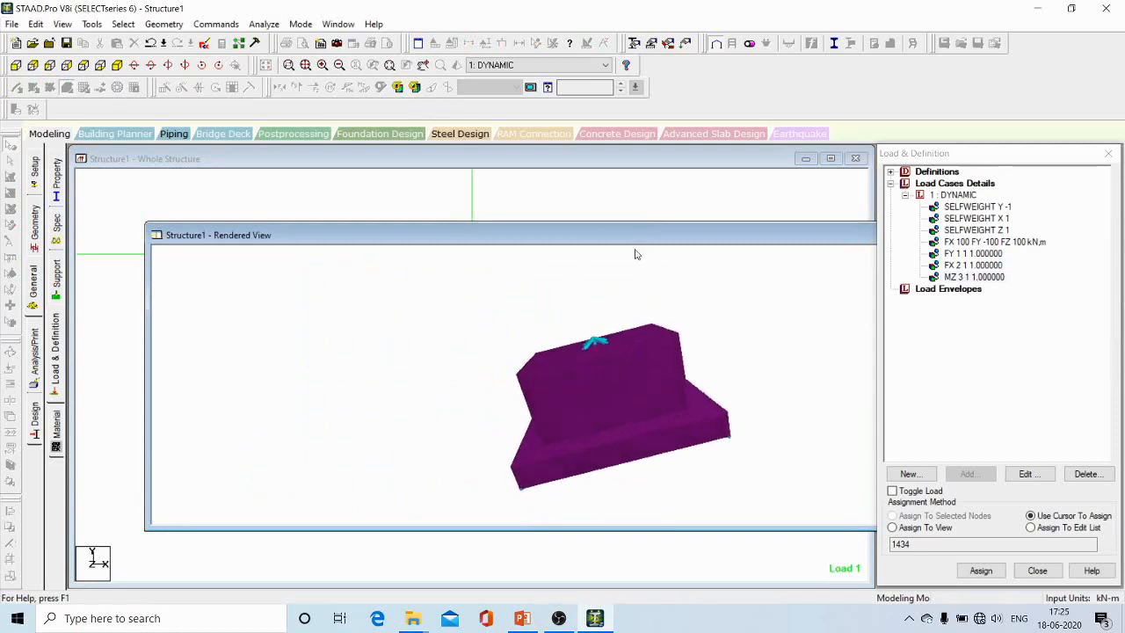
pyautogui.moveTo(646, 235); pyautogui.dragTo(430, 218)
pyautogui.click(830, 217)
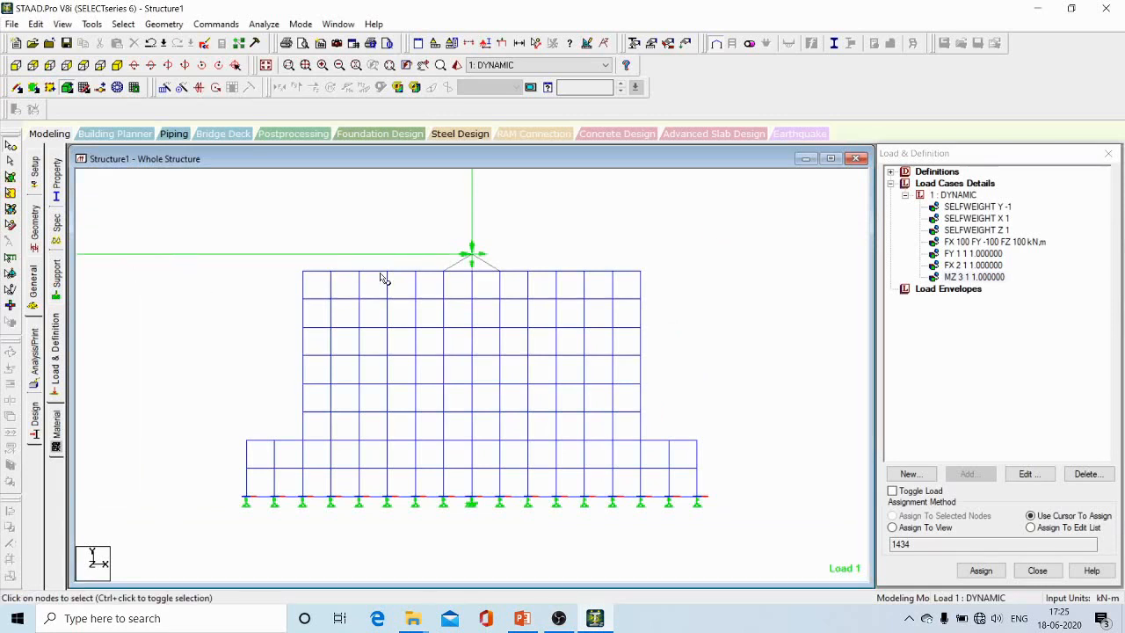
pyautogui.scroll(-1, 383, 269)
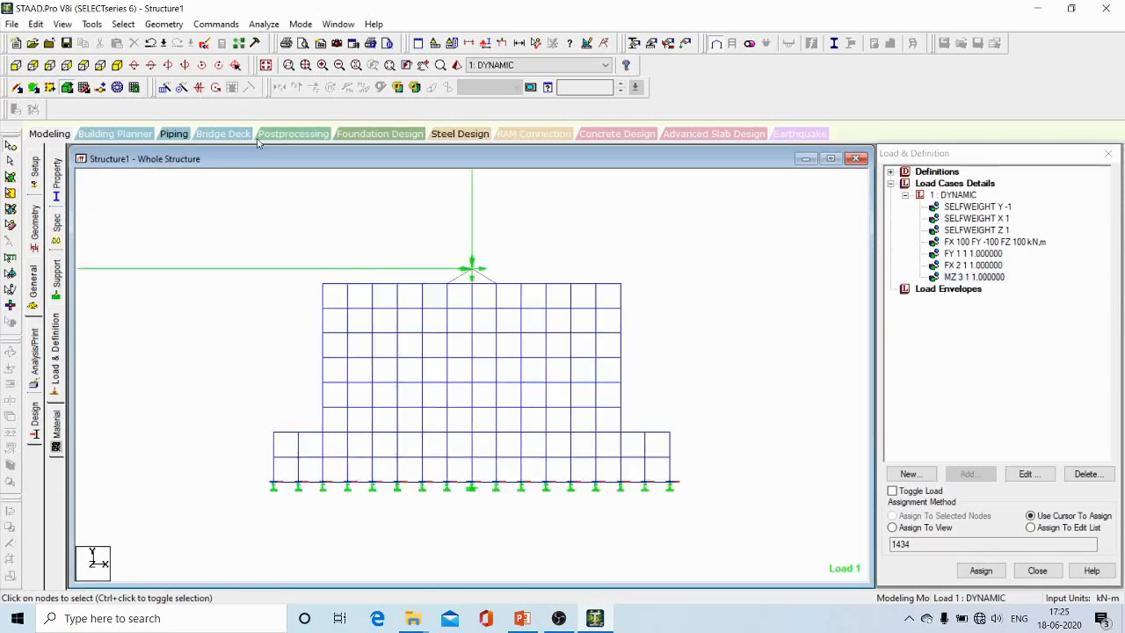
# Add a Perform Analysis command with the No Print option
pyautogui.click(217, 25)
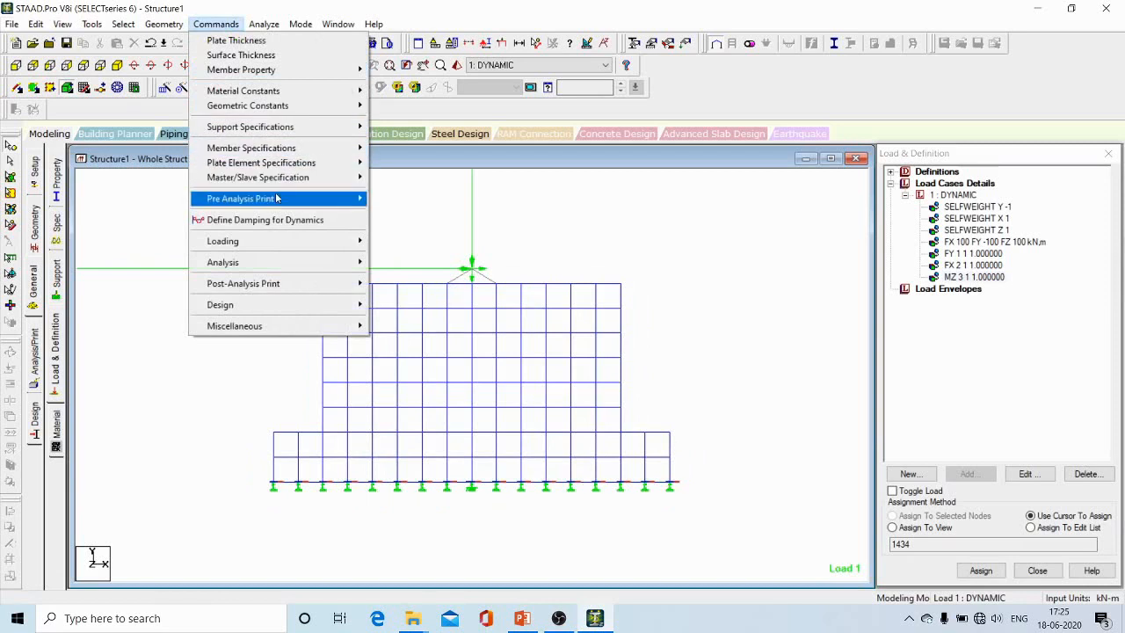
pyautogui.moveTo(311, 268)
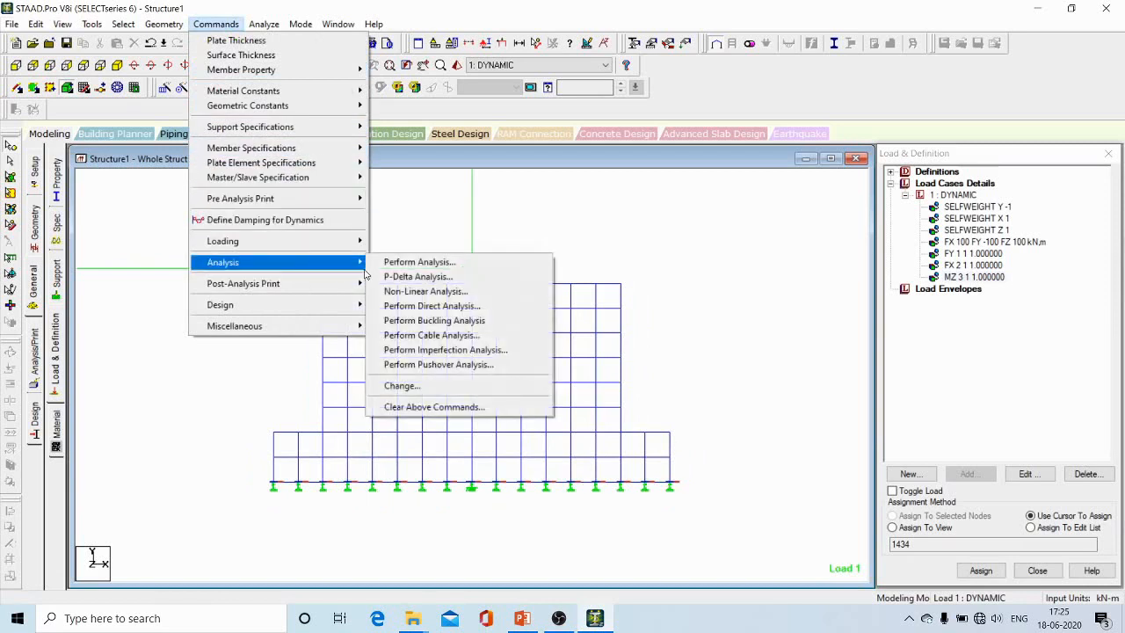
pyautogui.click(416, 263)
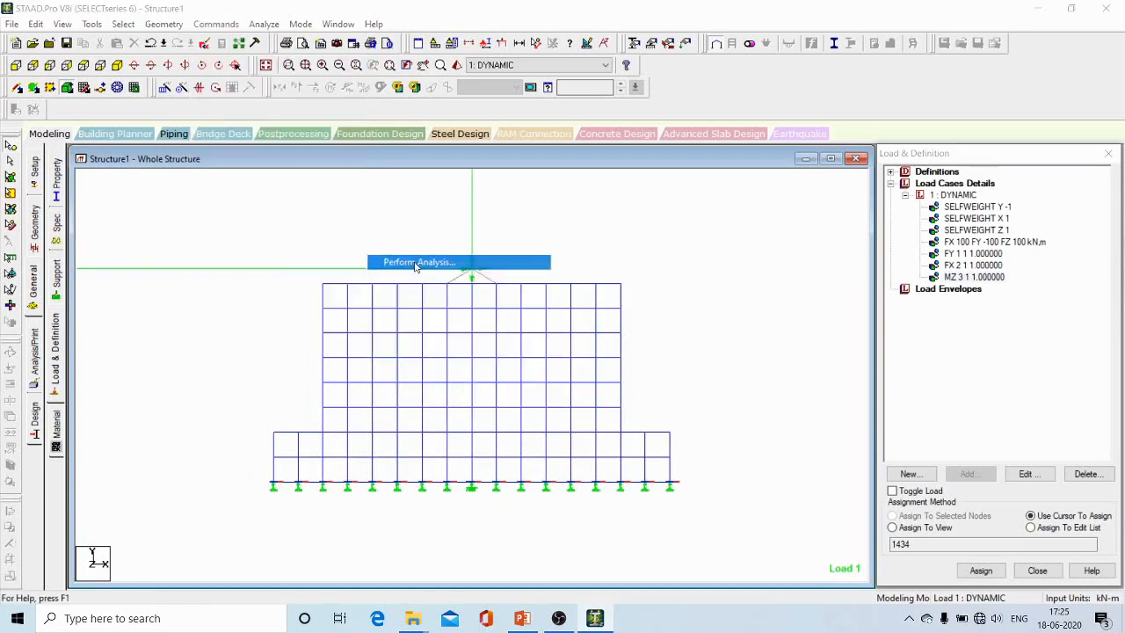
pyautogui.click(516, 391)
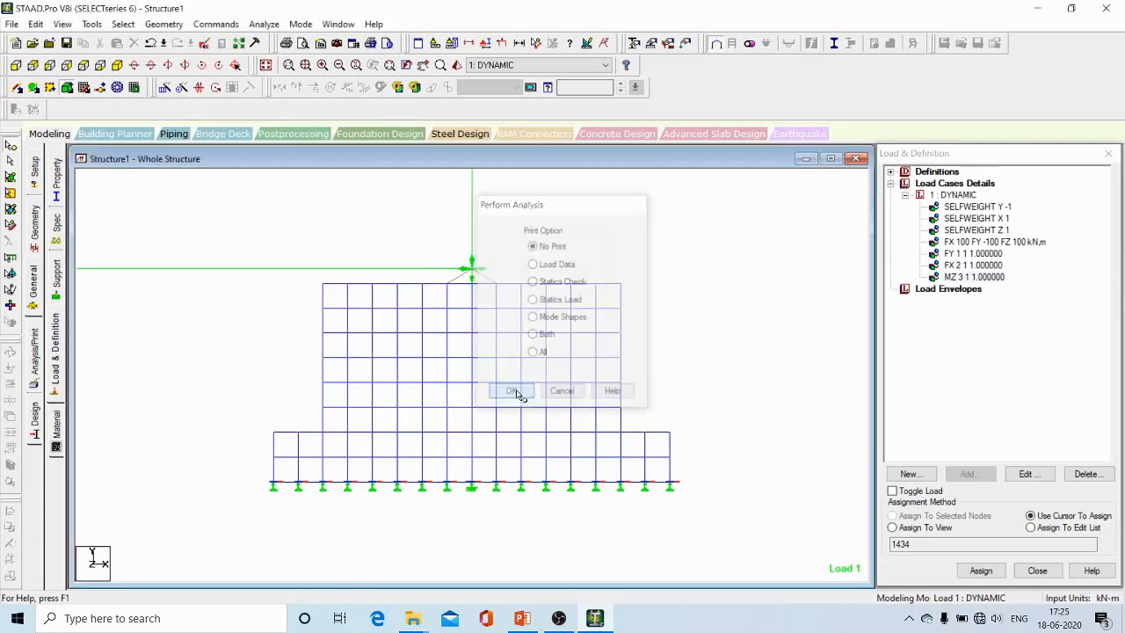
# Save the modified structure, run the analysis and go to the postprocessing results
pyautogui.click(264, 23)
pyautogui.click(268, 42)
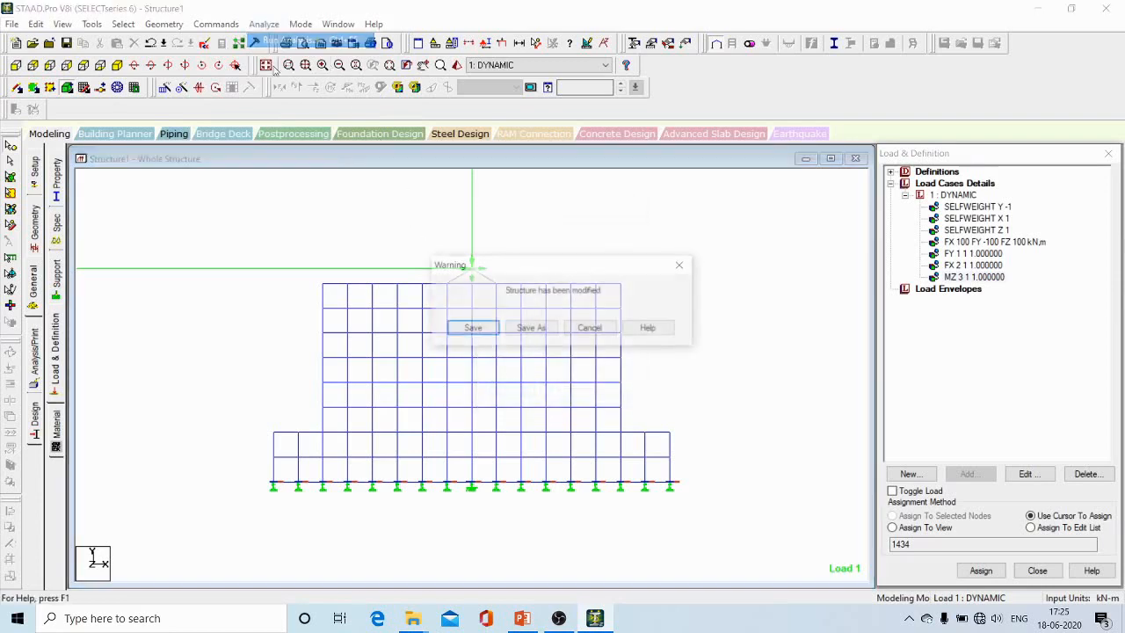
pyautogui.click(467, 326)
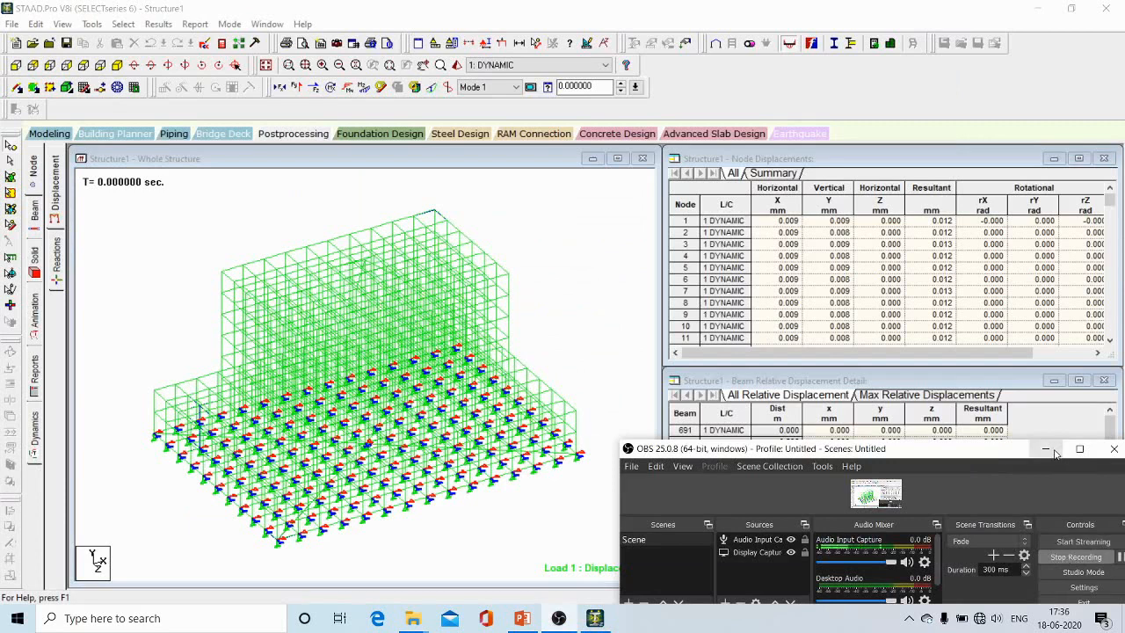
pyautogui.click(1052, 449)
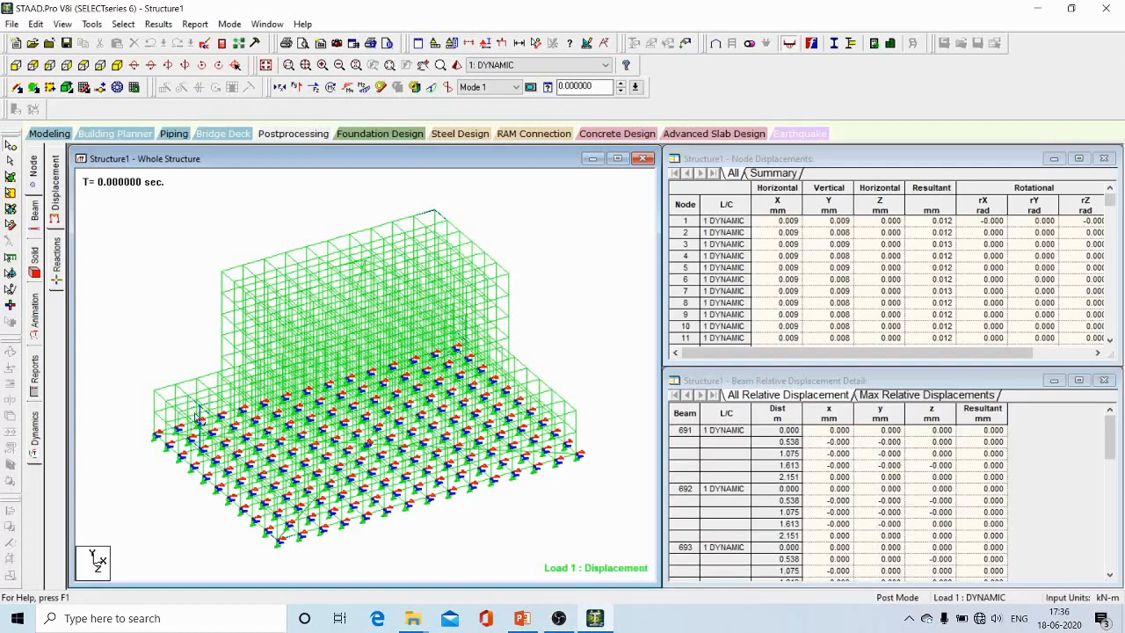
# Examine the dynamics results for modal frequencies, mass participation and mode shapes
pyautogui.click(35, 423)
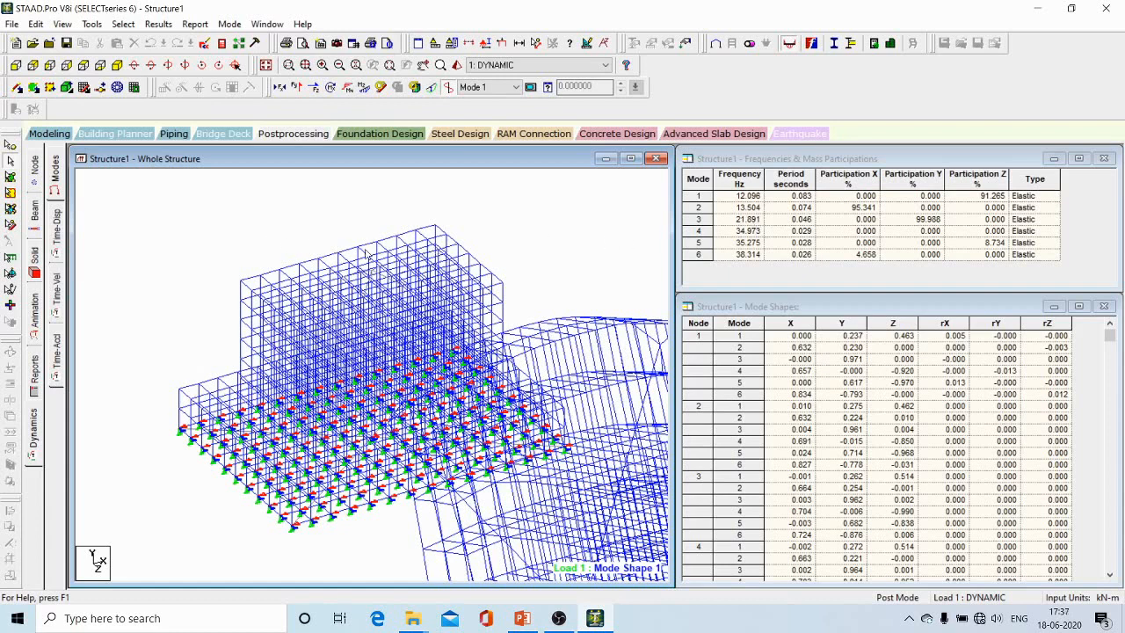
pyautogui.scroll(-1, 249, 219)
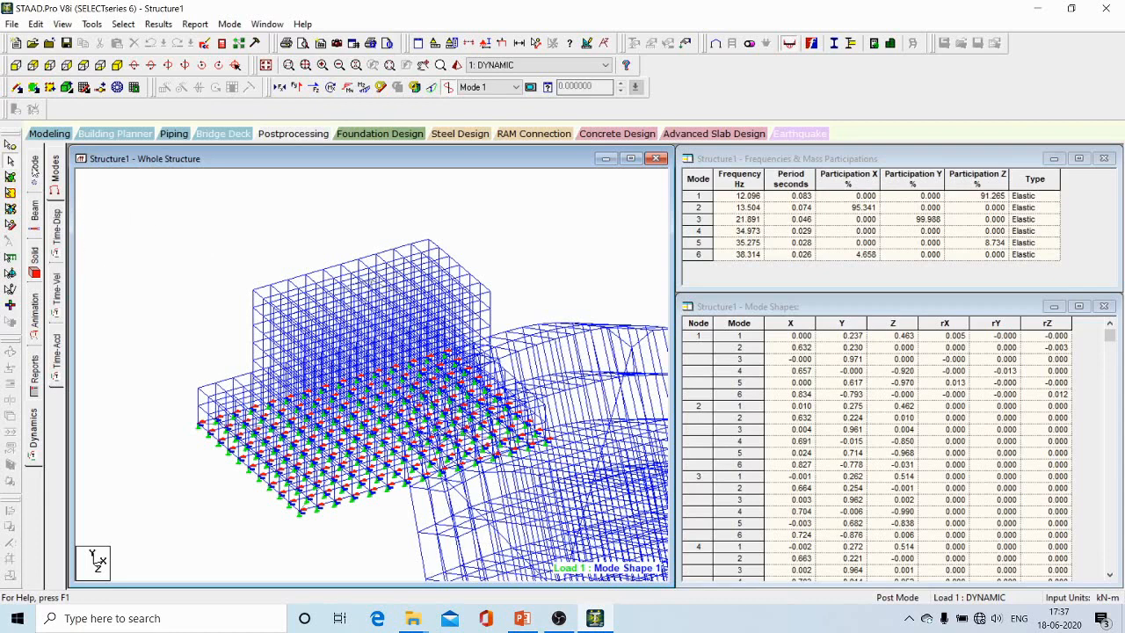
# Check the node displacements at the upper corners of the block and at a corner of the footing
pyautogui.click(34, 168)
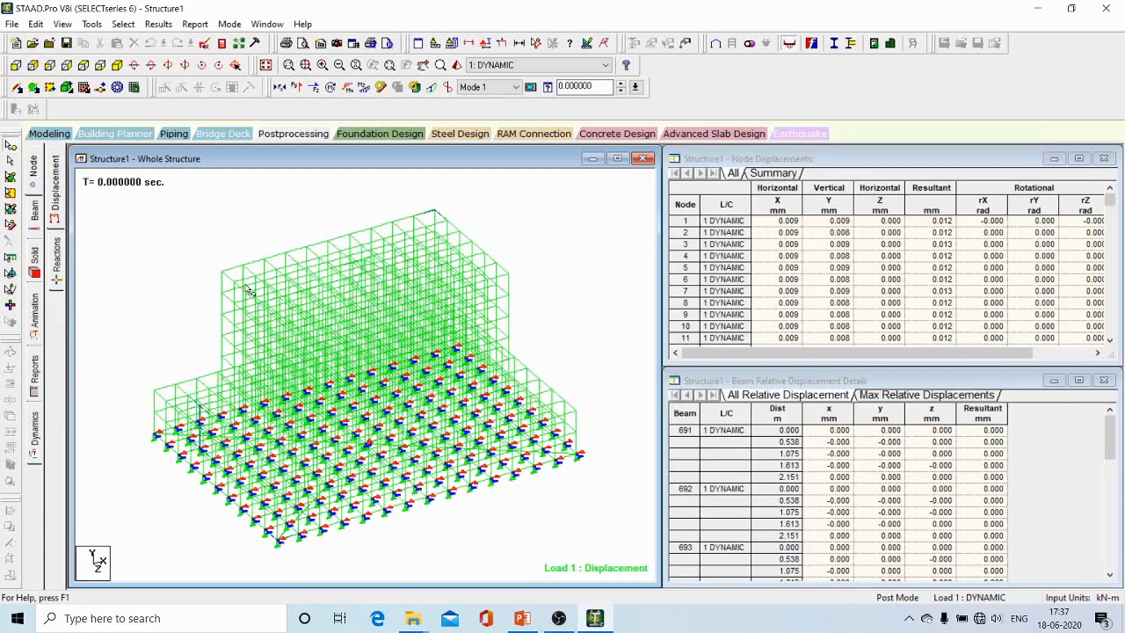
pyautogui.click(221, 272)
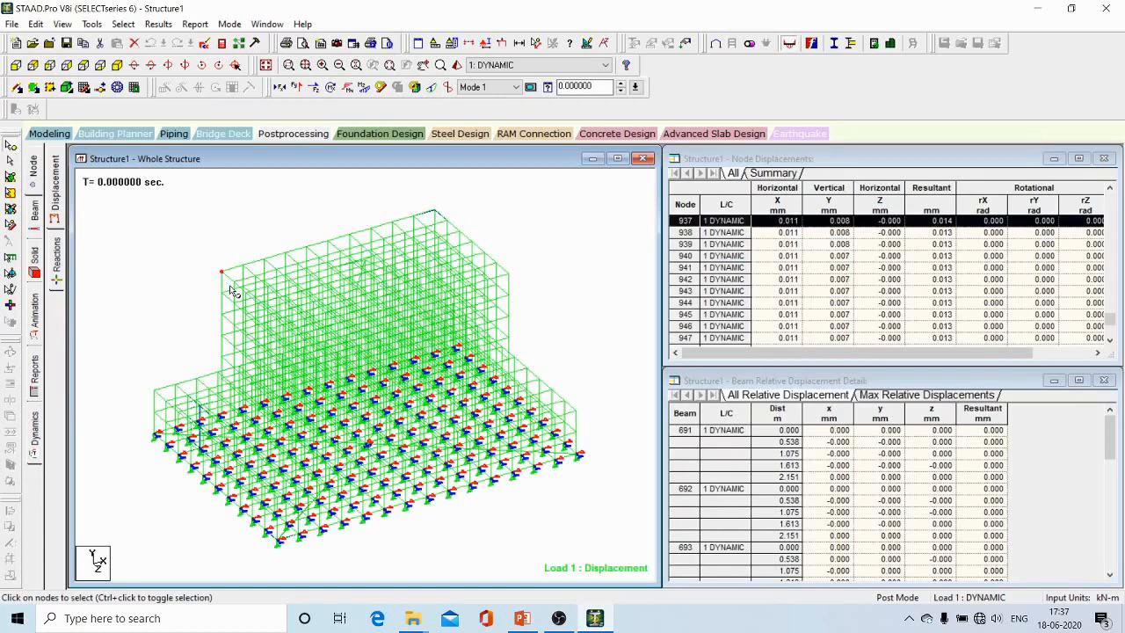
pyautogui.click(434, 212)
pyautogui.moveTo(514, 256); pyautogui.dragTo(509, 290)
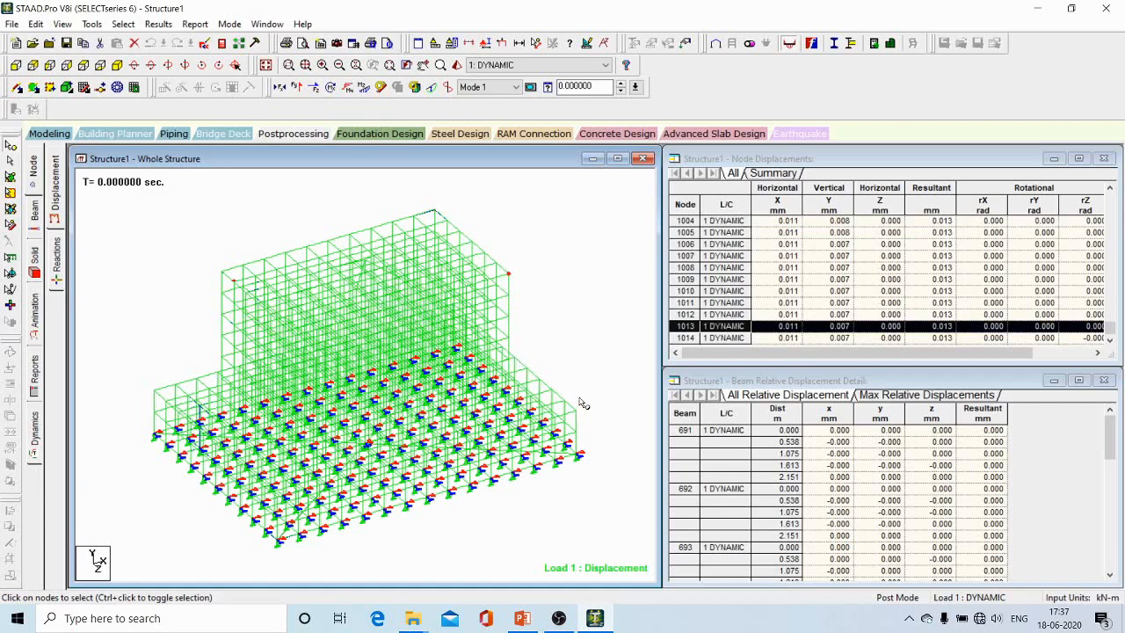
pyautogui.click(582, 431)
pyautogui.moveTo(590, 420); pyautogui.dragTo(569, 400)
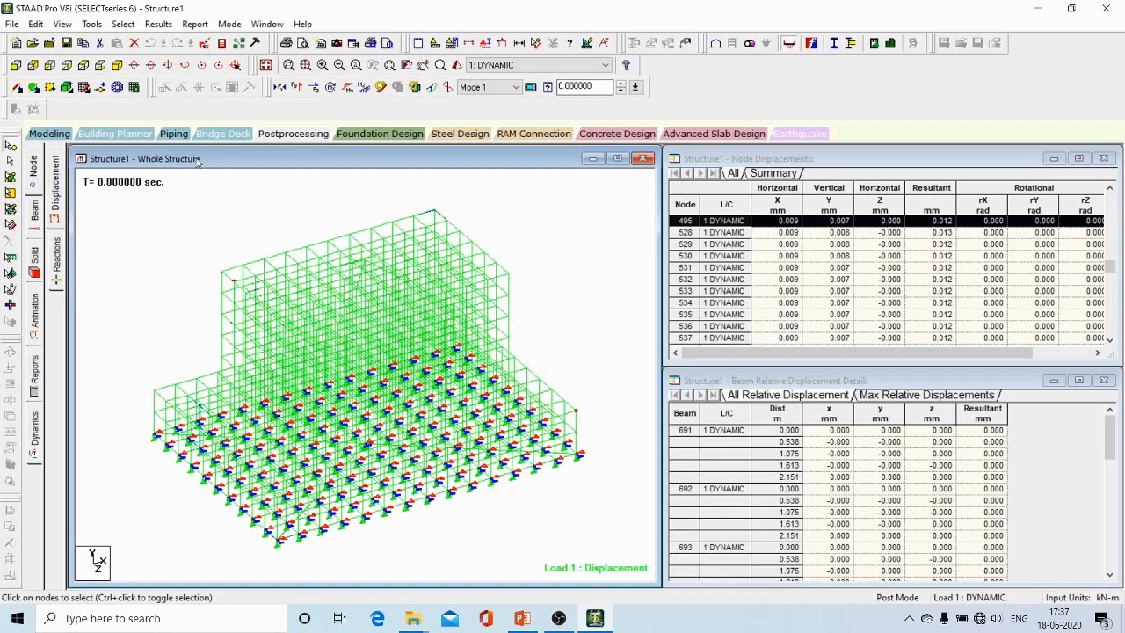
# Check the displacements of the middle and end nodes along the block's upper edge in front view, and return to the isometric view
pyautogui.click(15, 64)
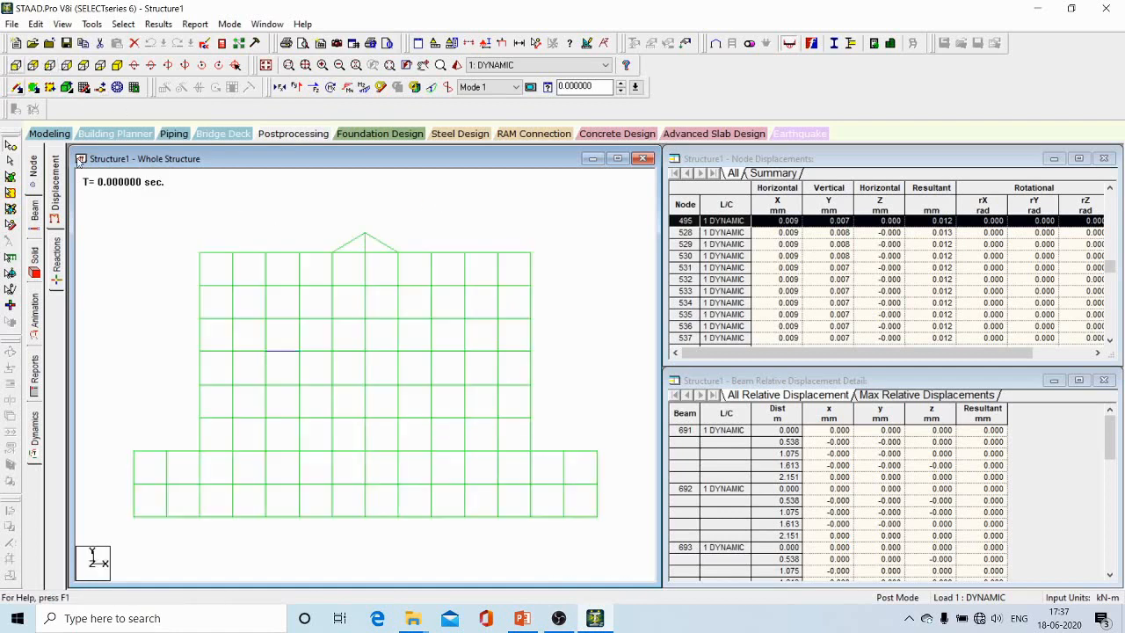
pyautogui.click(365, 252)
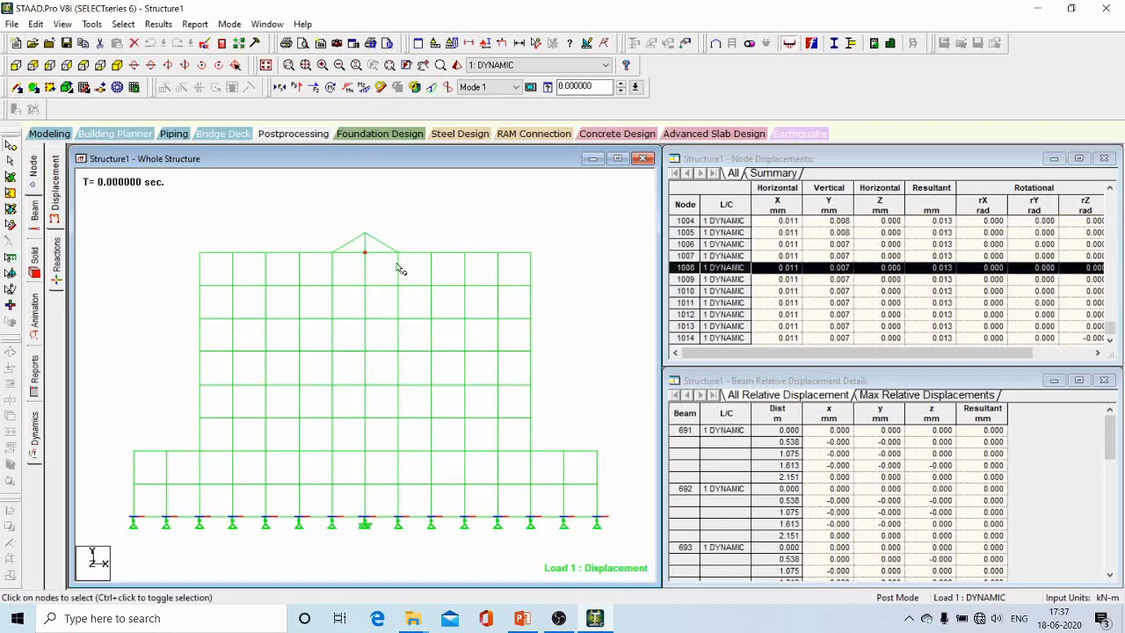
pyautogui.moveTo(543, 228); pyautogui.dragTo(528, 260)
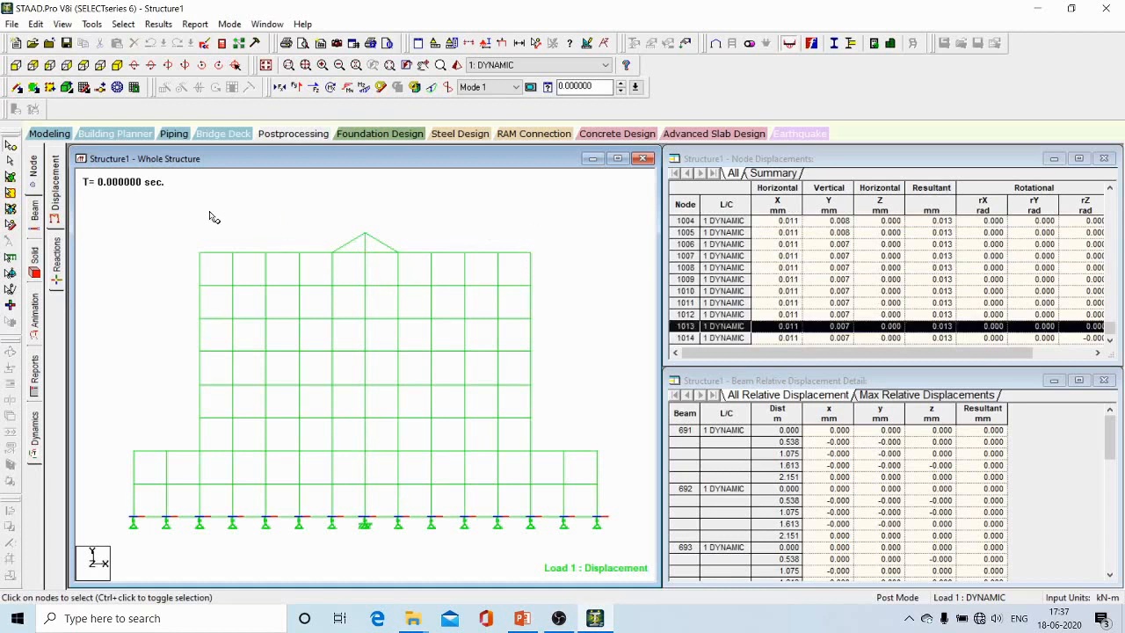
pyautogui.click(116, 65)
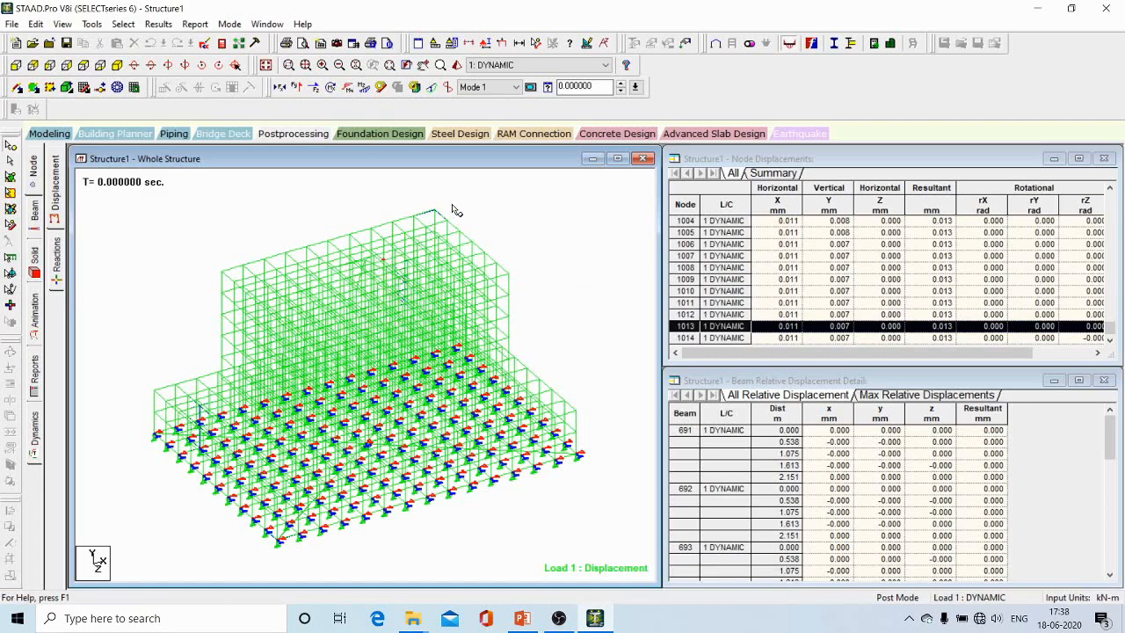
pyautogui.scroll(-1, 514, 205)
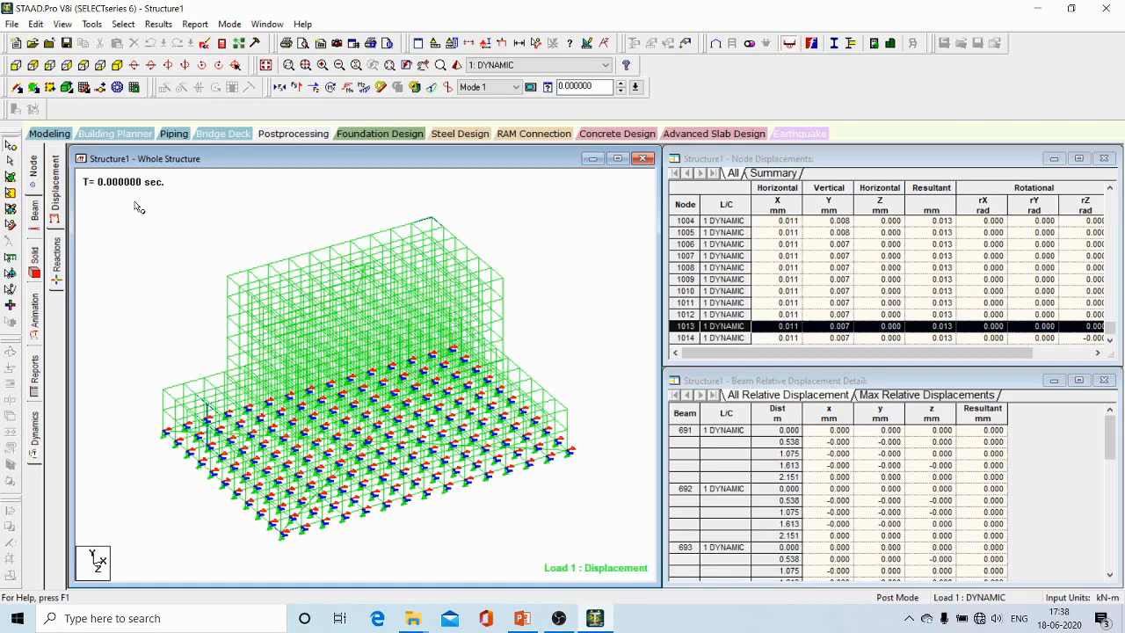
# Review the material assignments in Modeling mode and return to the postprocessing node displacements
pyautogui.click(50, 133)
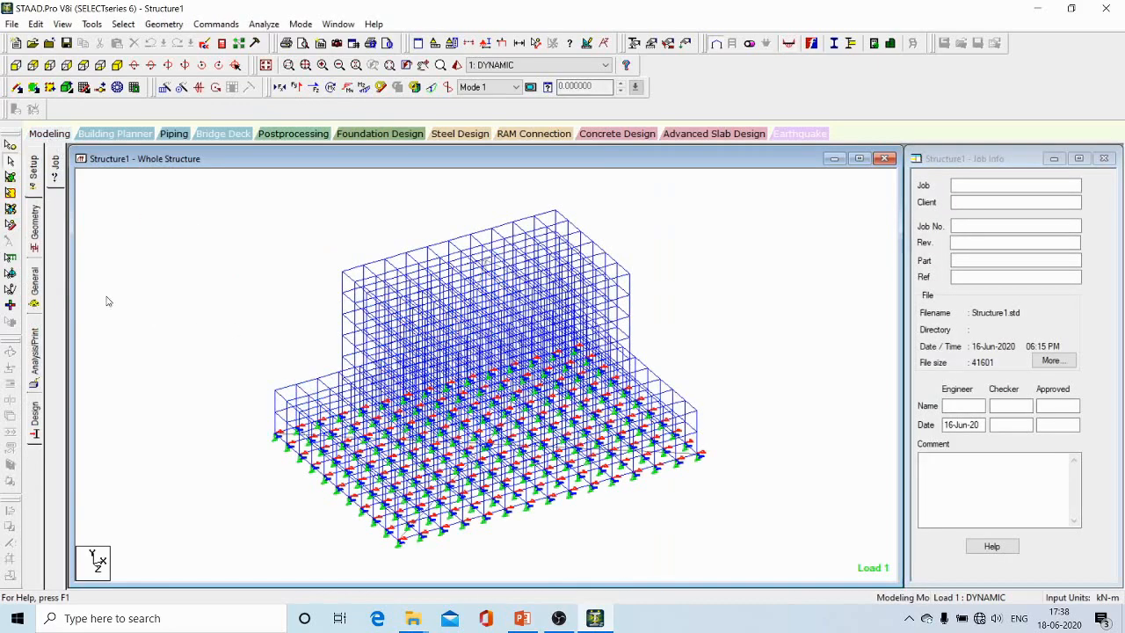
pyautogui.click(35, 280)
pyautogui.click(58, 437)
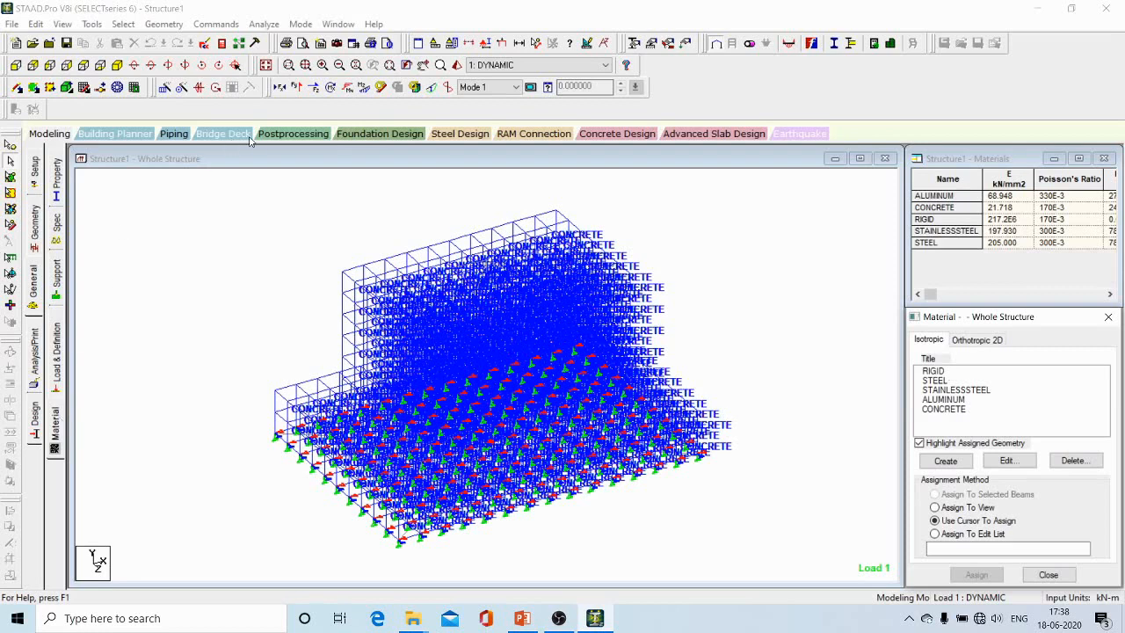
pyautogui.click(277, 136)
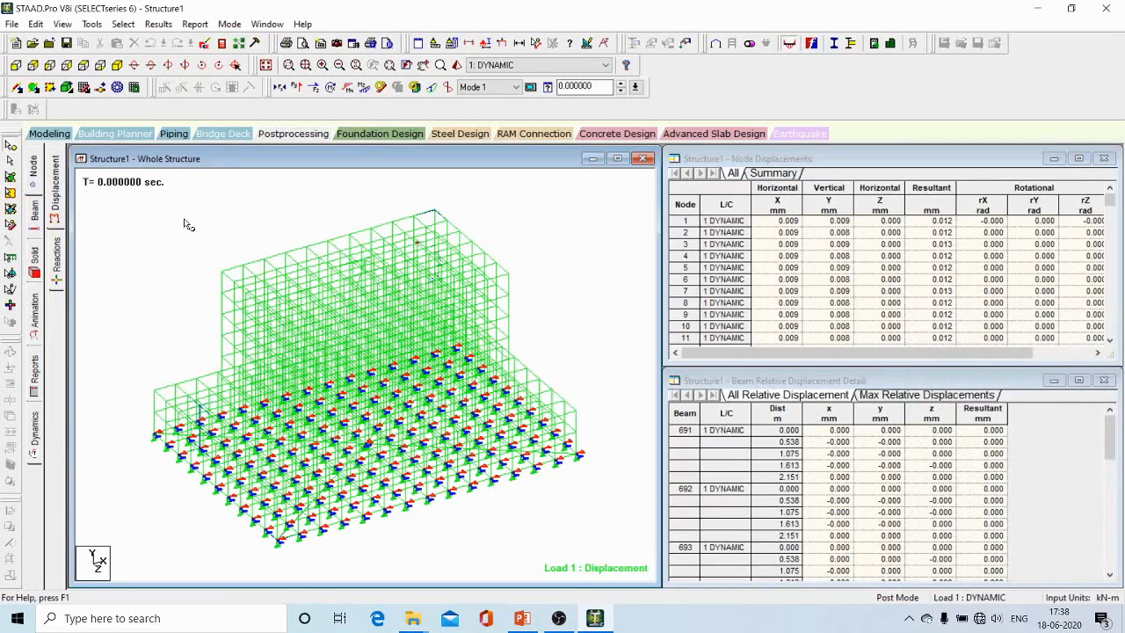
pyautogui.scroll(-1, 185, 225)
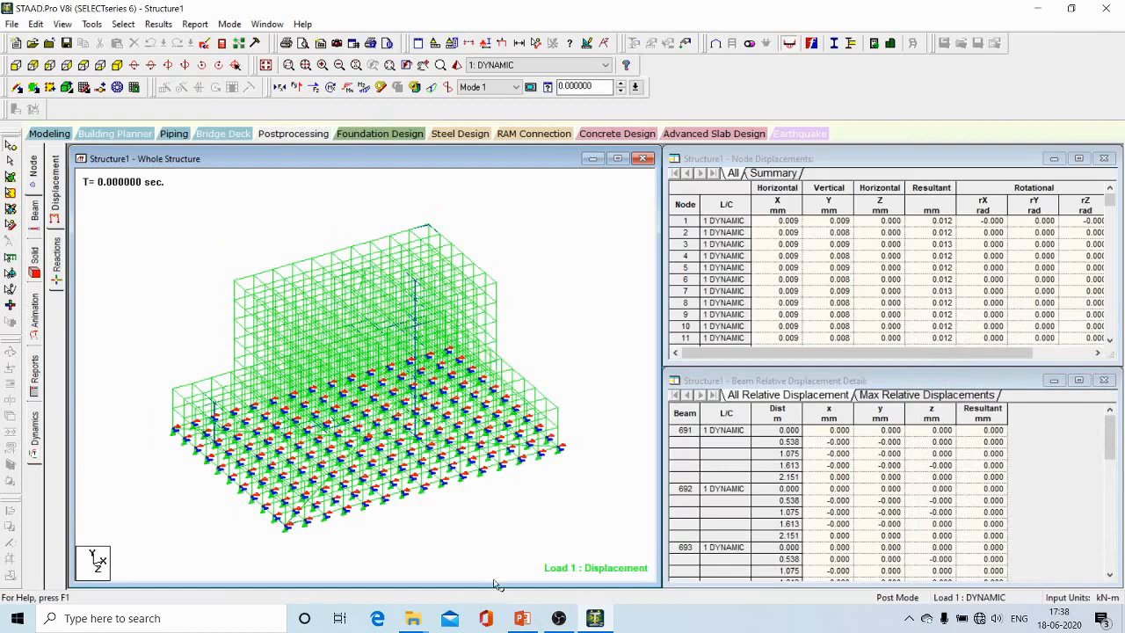
# Switch to PowerPoint, present the closing THANK YOU slide full screen, and exit the slide show
pyautogui.click(522, 618)
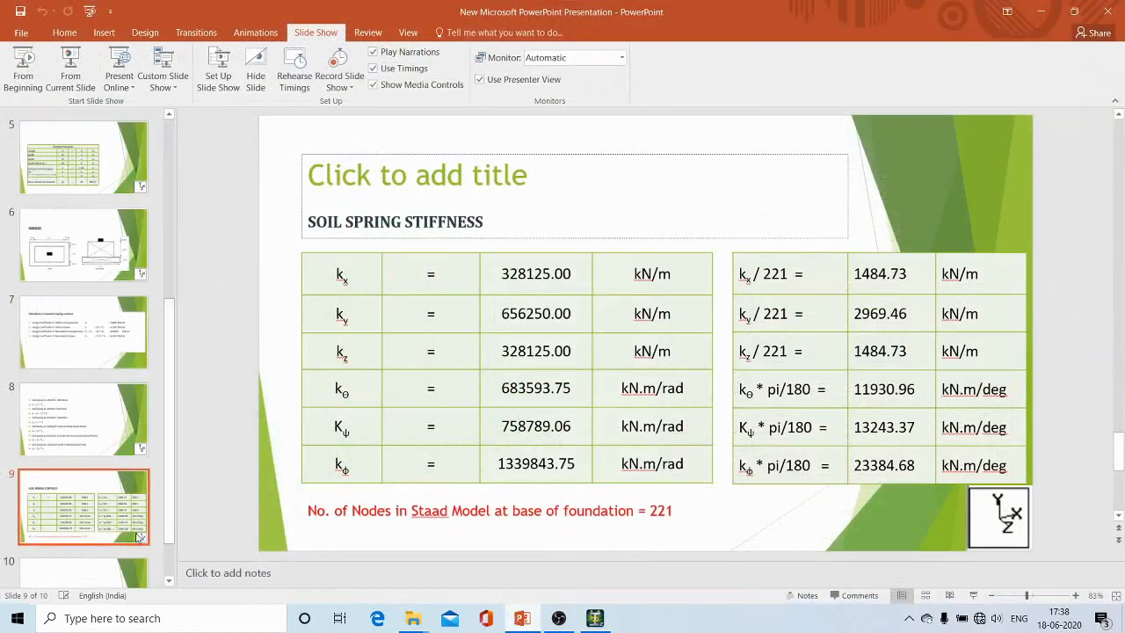
pyautogui.scroll(-1, 138, 537)
pyautogui.click(138, 537)
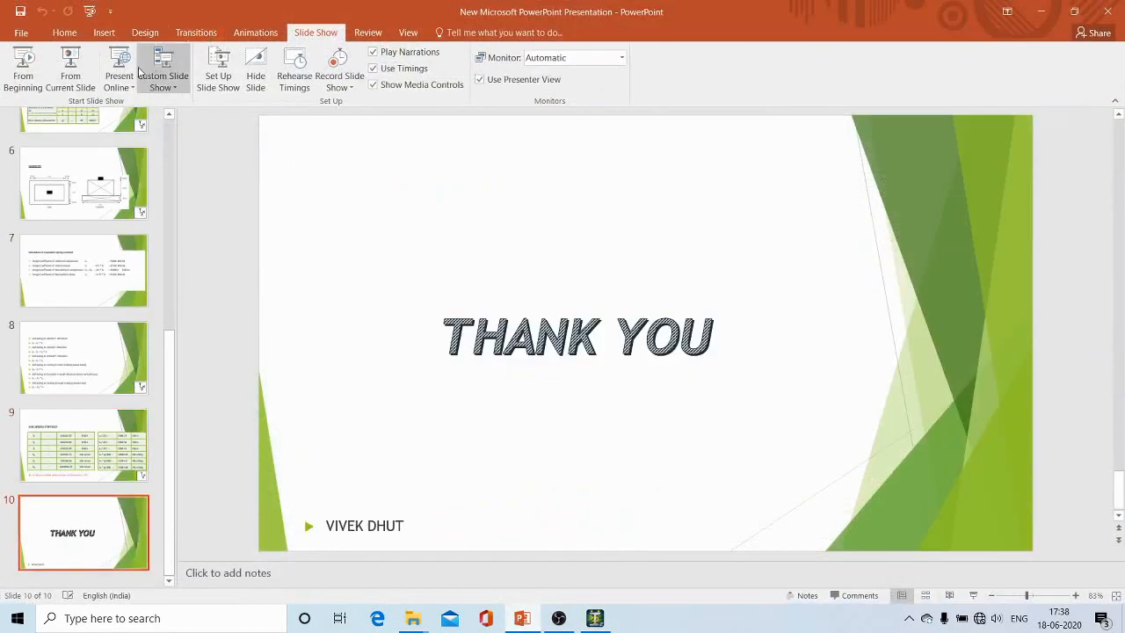
pyautogui.click(71, 70)
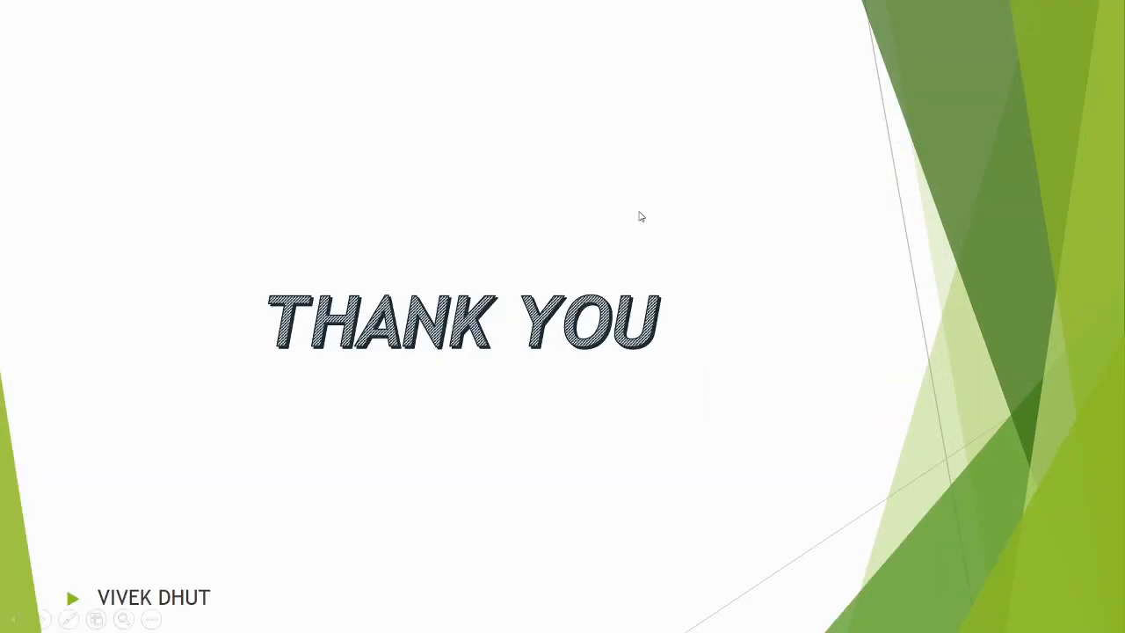
pyautogui.press('Escape')
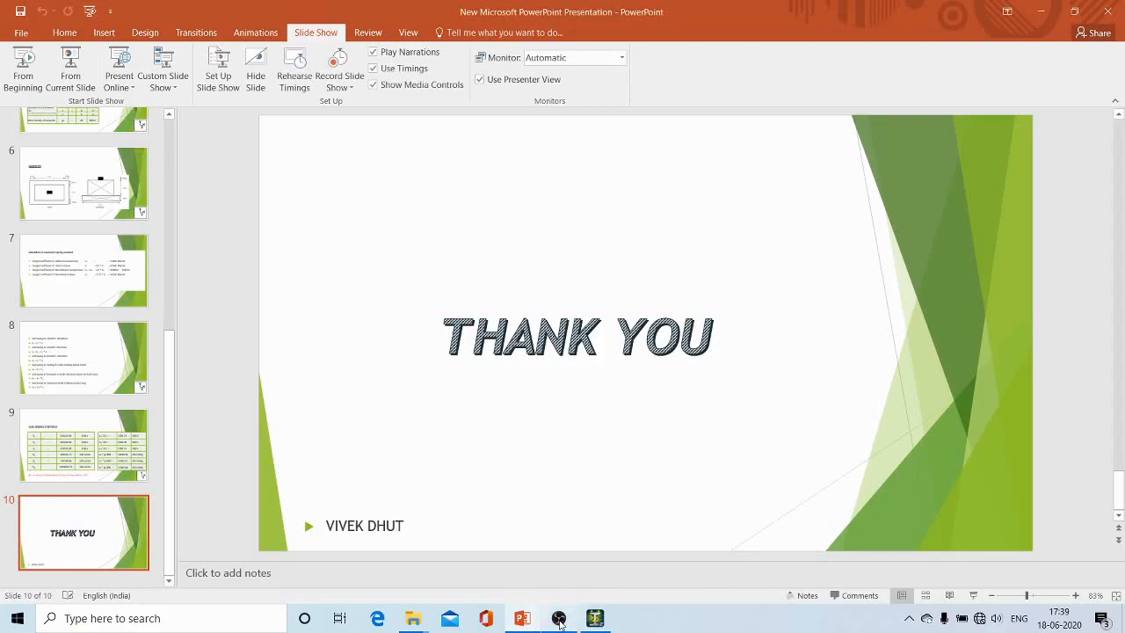